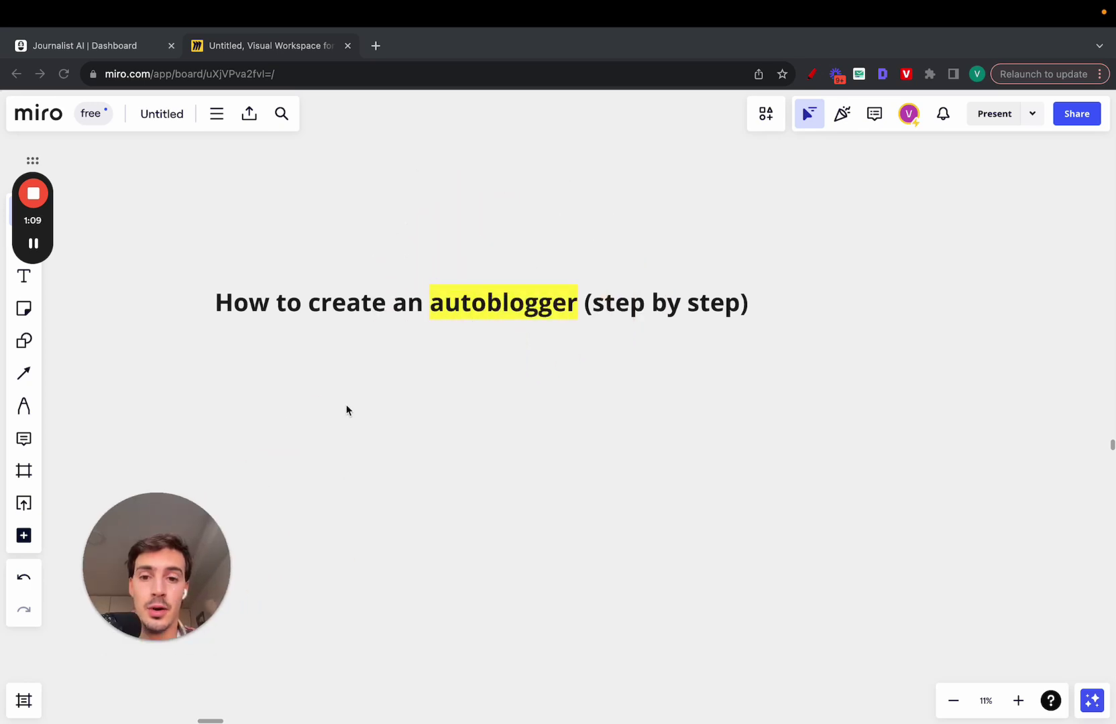
Sketch a blue dotted page outline below the autoblogger title and circle it with a loop
key("p")
scroll(606, 320, "left", 5)
mouse_move(524, 381)
left_mouse_down()
mouse_move(511, 573)
mouse_move(666, 555)
mouse_move(572, 376)
mouse_move(534, 377)
left_mouse_up()
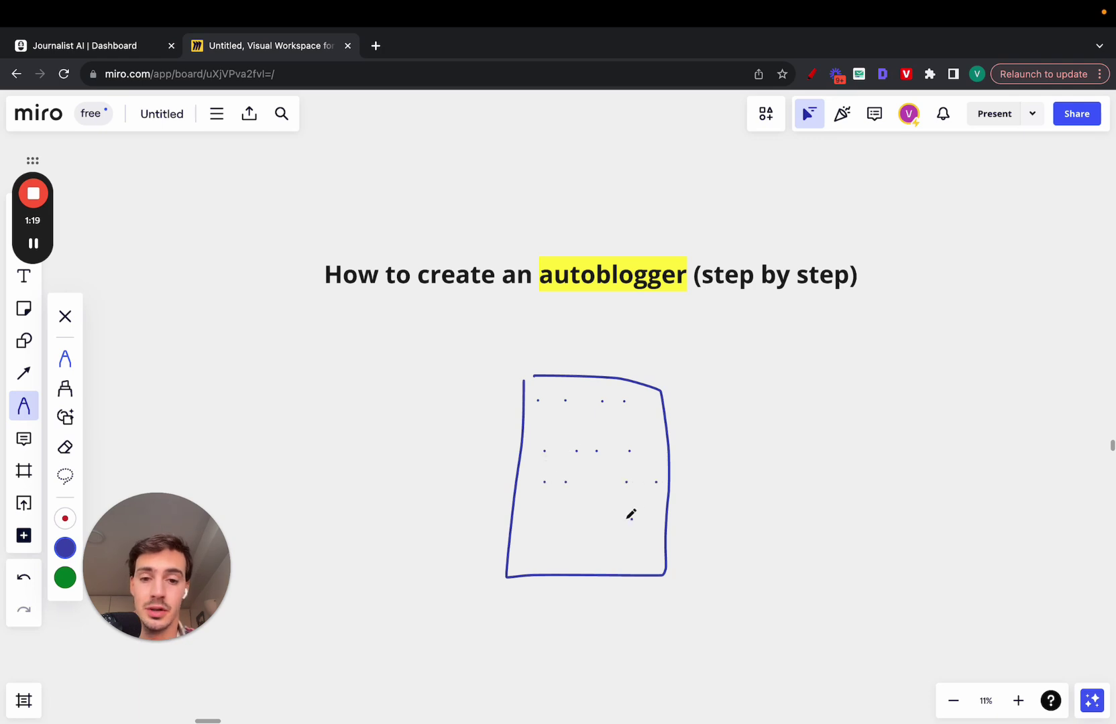
mouse_move(662, 349)
left_mouse_down()
mouse_move(490, 390)
mouse_move(656, 623)
mouse_move(649, 393)
left_mouse_up()
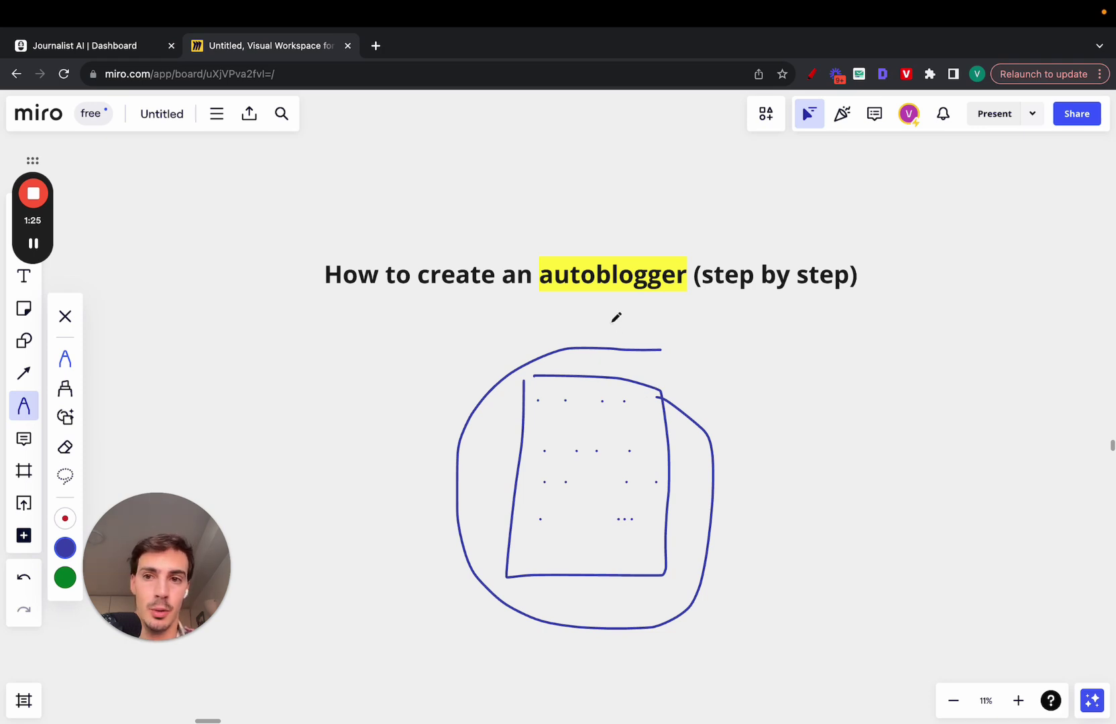
Preview the generated garden articles in Journalist AI and advance to the 5 Tips article
left_click(142, 59)
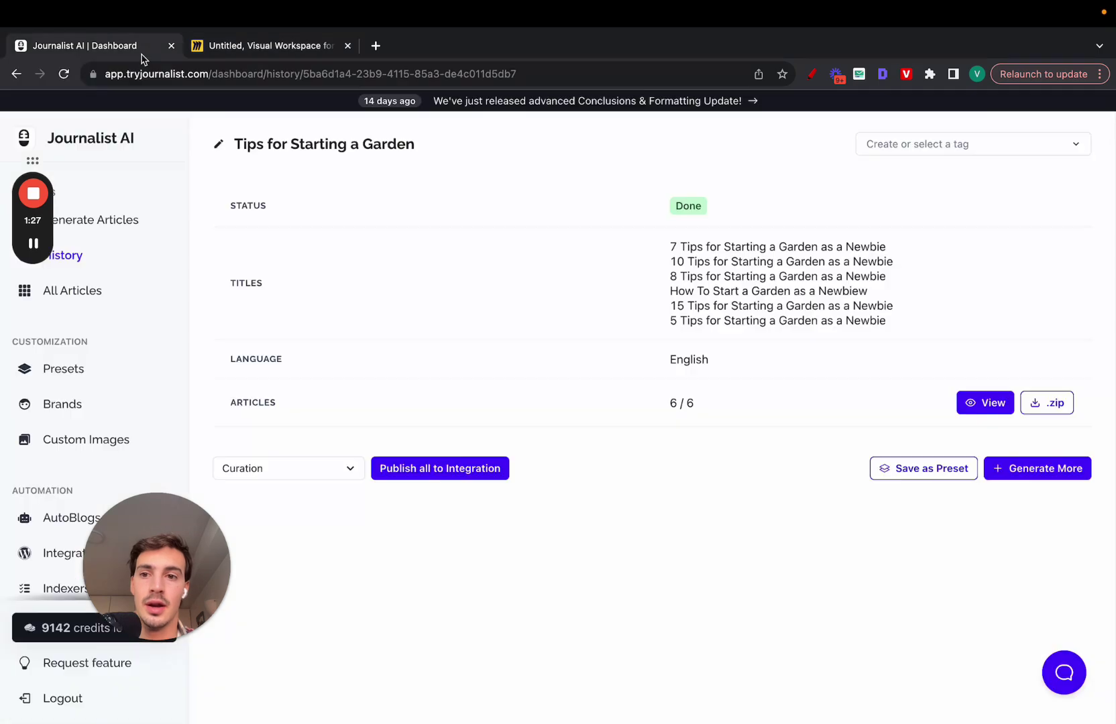
left_click(975, 409)
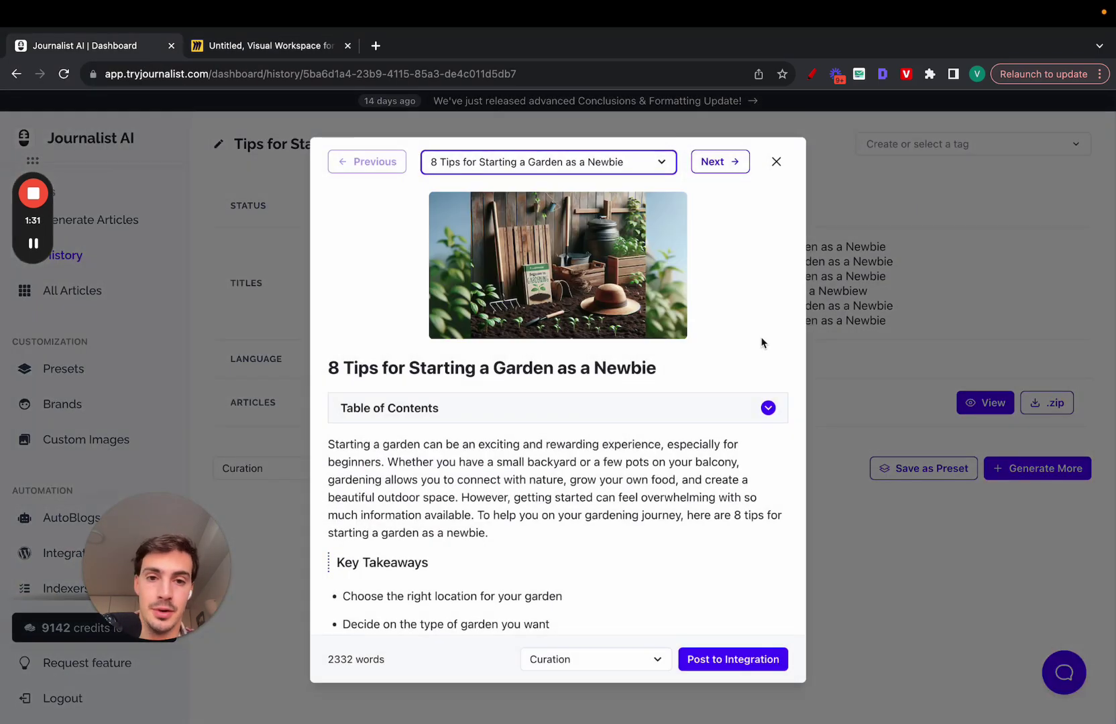
left_click(727, 163)
scroll(687, 314, "down", 3)
scroll(688, 314, "up", 3)
Expand the article's table of contents, jump to Benefits of Gardening, then collapse it
left_click(530, 407)
scroll(529, 405, "down", 2)
left_click(437, 374)
scroll(634, 370, "up", 3)
scroll(487, 397, "down", 3)
scroll(487, 397, "down", 2)
scroll(628, 370, "up", 1)
scroll(553, 351, "up", 10)
left_click(554, 409)
scroll(553, 416, "down", 10)
scroll(500, 273, "up", 2)
scroll(507, 436, "down", 10)
scroll(505, 444, "down", 3)
scroll(505, 444, "up", 2)
scroll(546, 353, "down", 12)
scroll(546, 353, "down", 15)
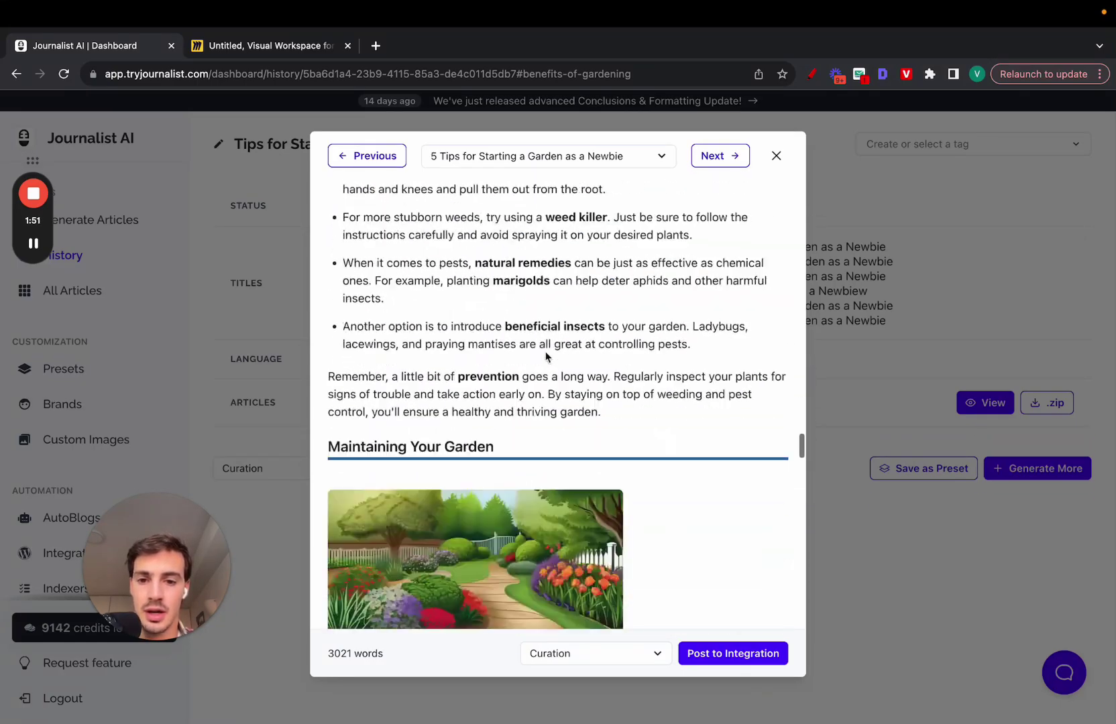
scroll(491, 391, "down", 20)
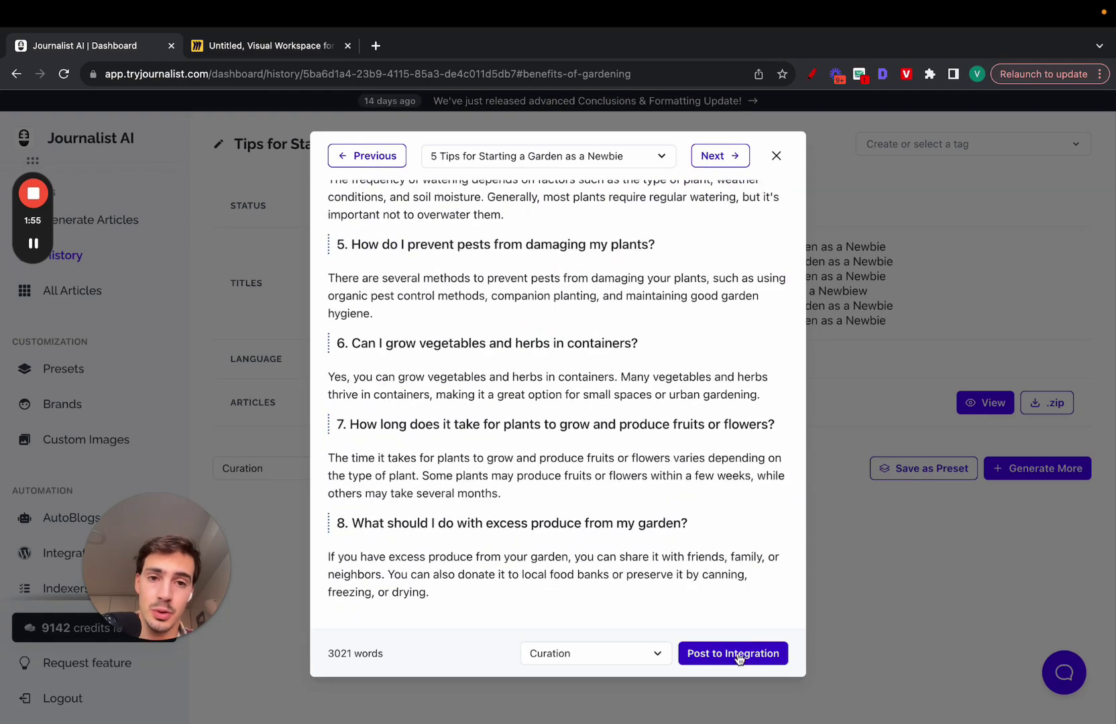
Advance through the 15 Tips article to the 2826-word '7 Tips for Starting a Garden as a Newbie'
left_click(717, 156)
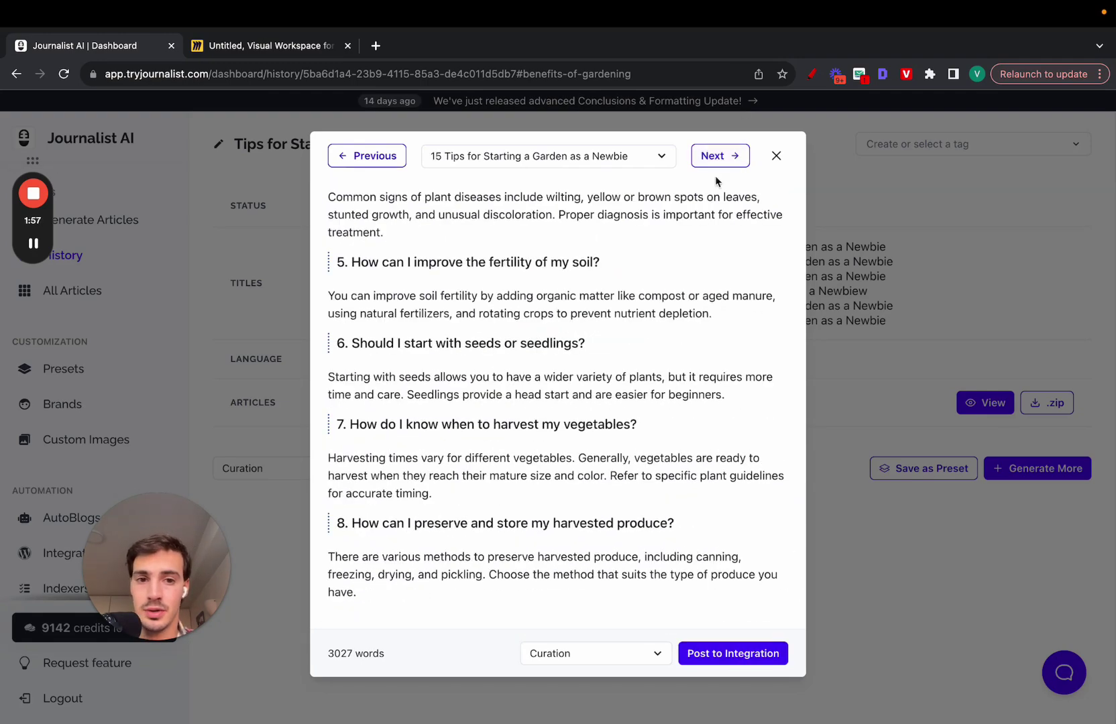
scroll(728, 259, "up", 20)
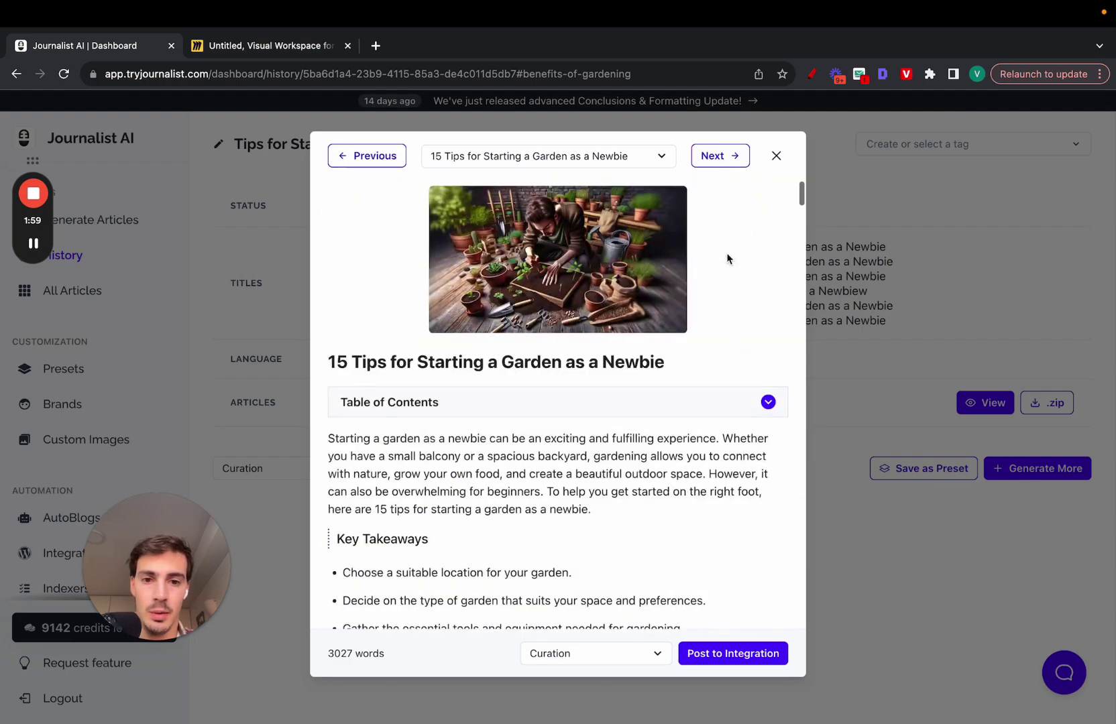
left_click(729, 156)
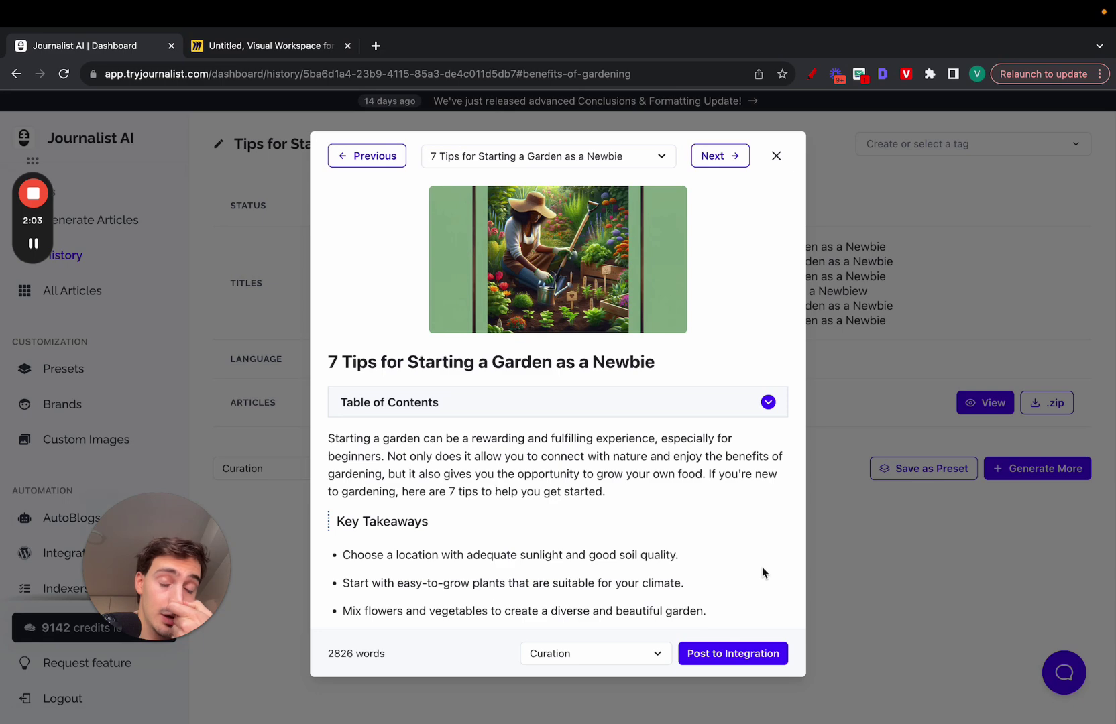
Close the article preview, mark up the page in red, then clear the annotations
left_click(891, 430)
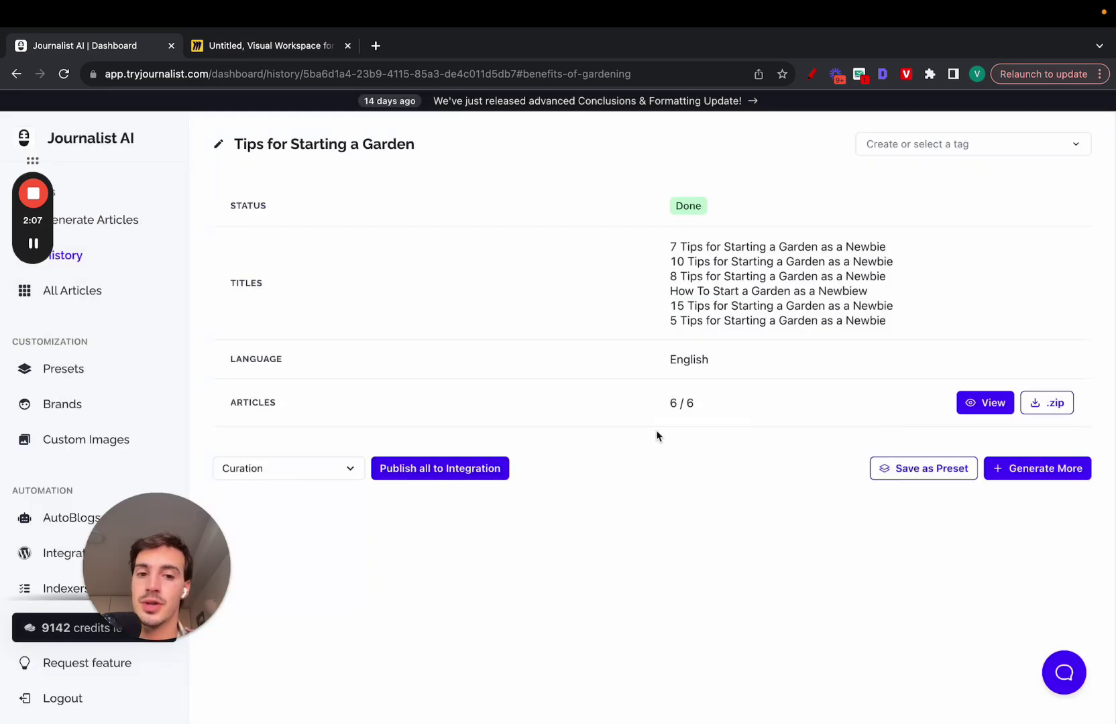
left_click_drag(657, 429, 723, 405)
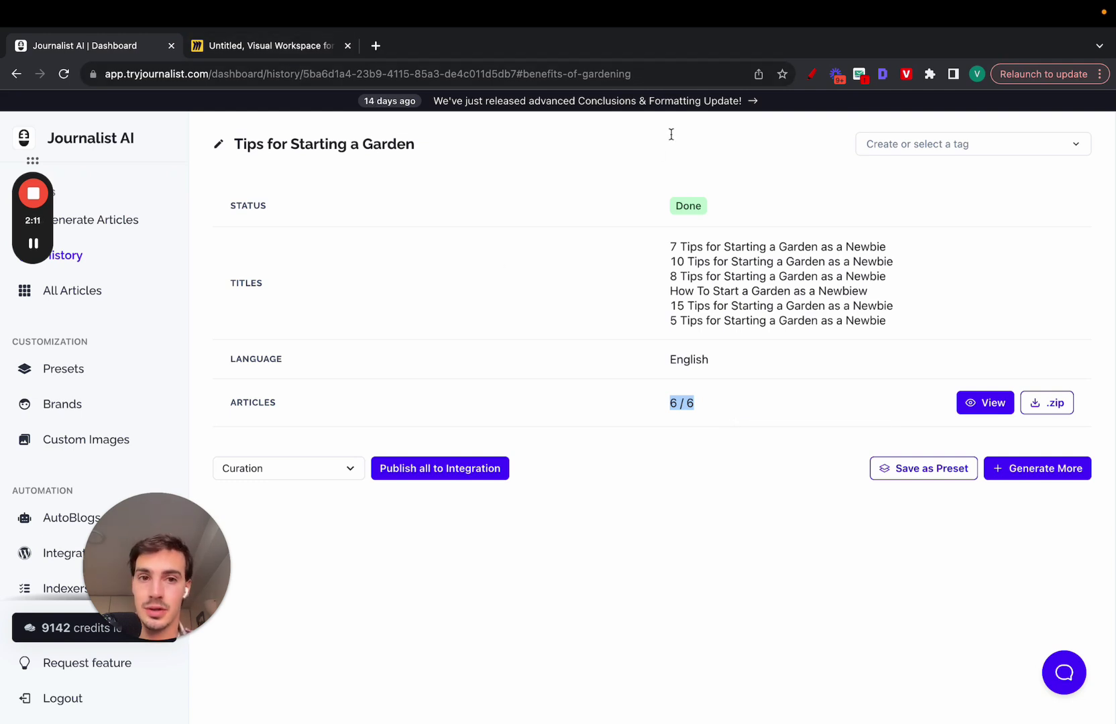
left_click(812, 74)
mouse_move(54, 146)
left_mouse_down()
mouse_move(130, 147)
mouse_move(425, 347)
left_mouse_up()
mouse_move(470, 274)
left_mouse_down()
mouse_move(647, 519)
mouse_move(498, 239)
left_mouse_up()
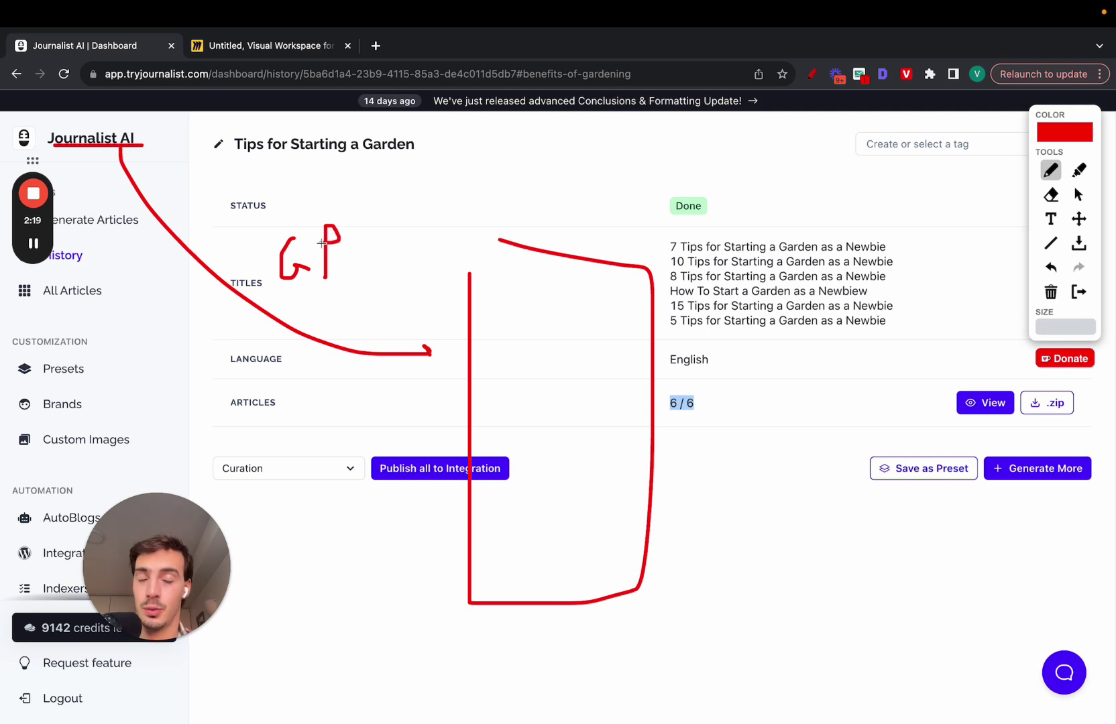
left_click(1078, 293)
Go to the Autoblogs page listing Curation active and Gambling Blog and wp paused
left_click_drag(156, 567, 1025, 567)
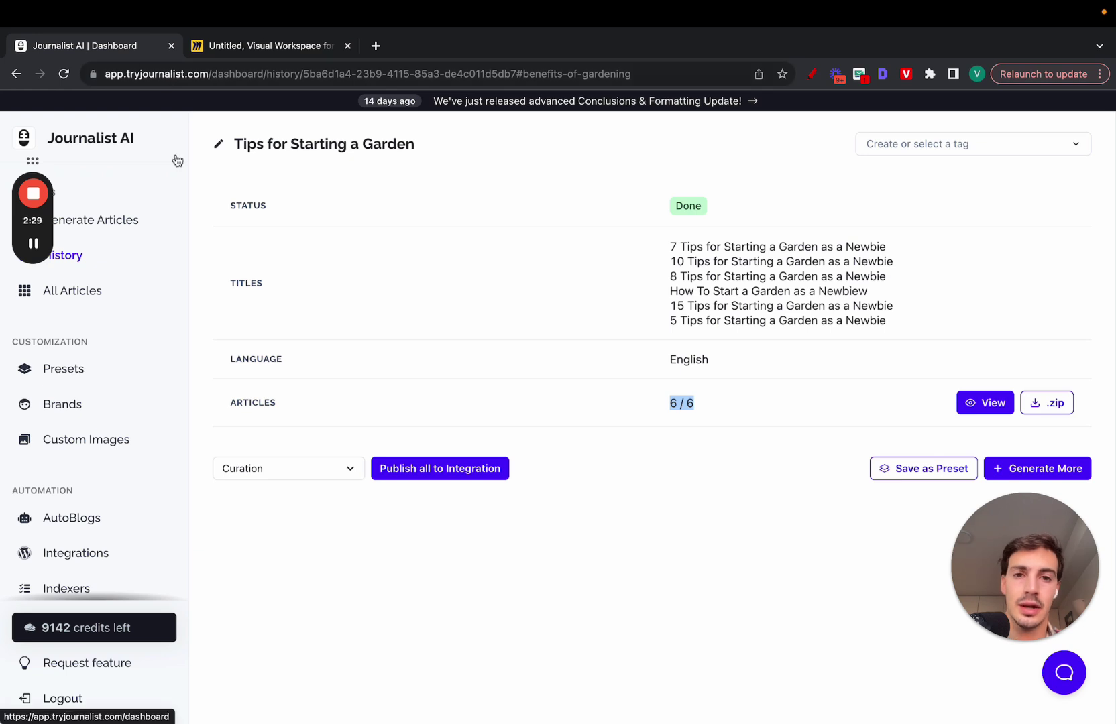
scroll(151, 407, "down", 1)
scroll(135, 392, "down", 3)
left_click(94, 318)
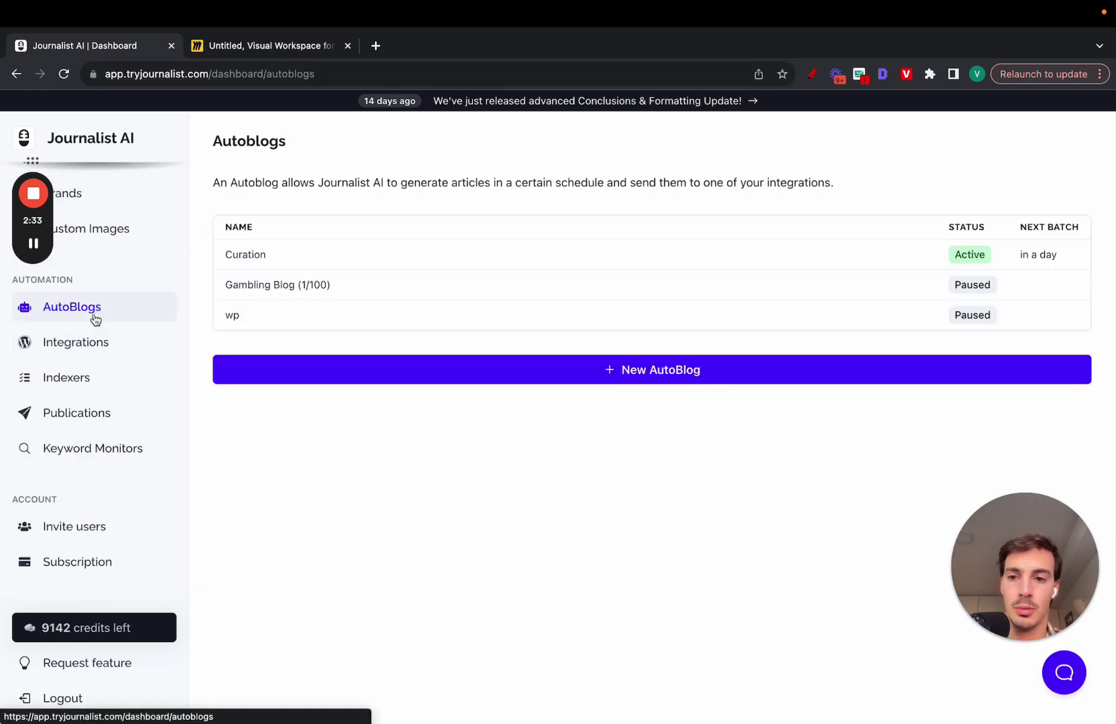
Start a new autoblog named My Karting Site (2), leaving the preset unchosen
left_click(513, 368)
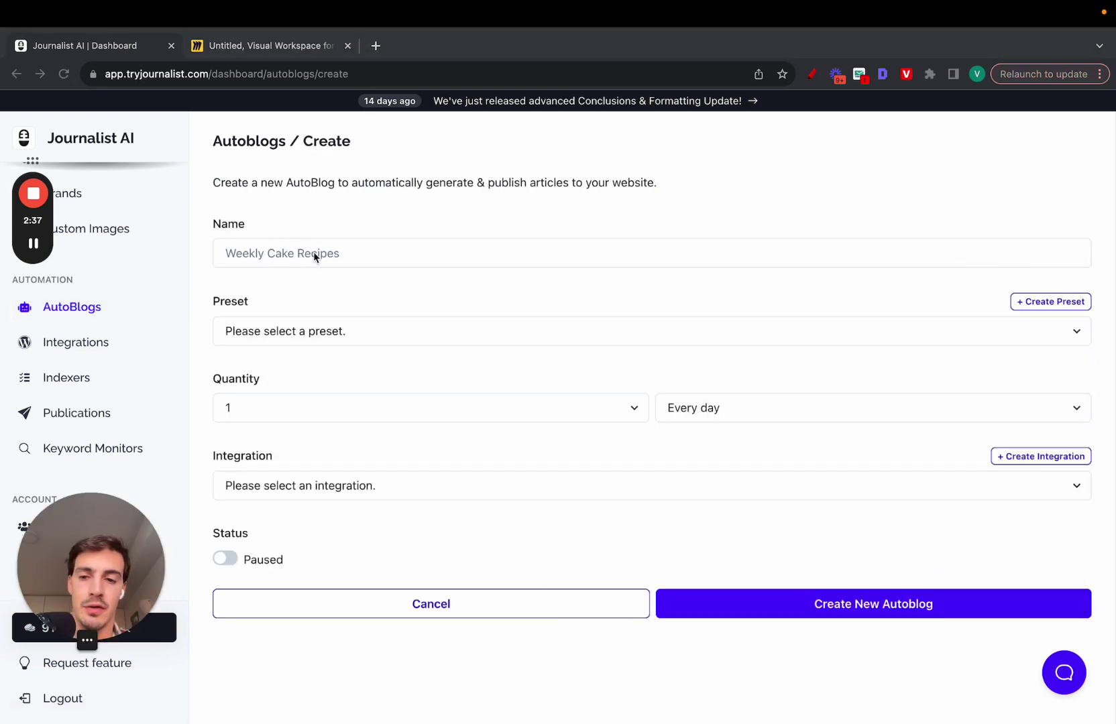
left_click(313, 254)
type("My ")
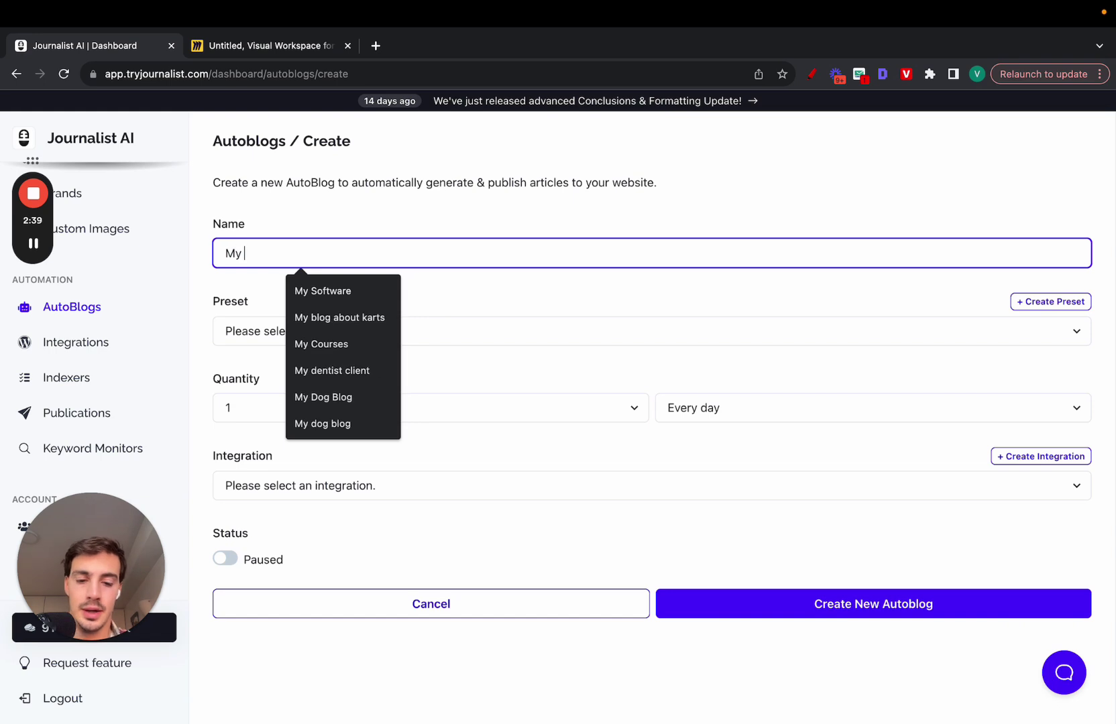
type("Karting Blog")
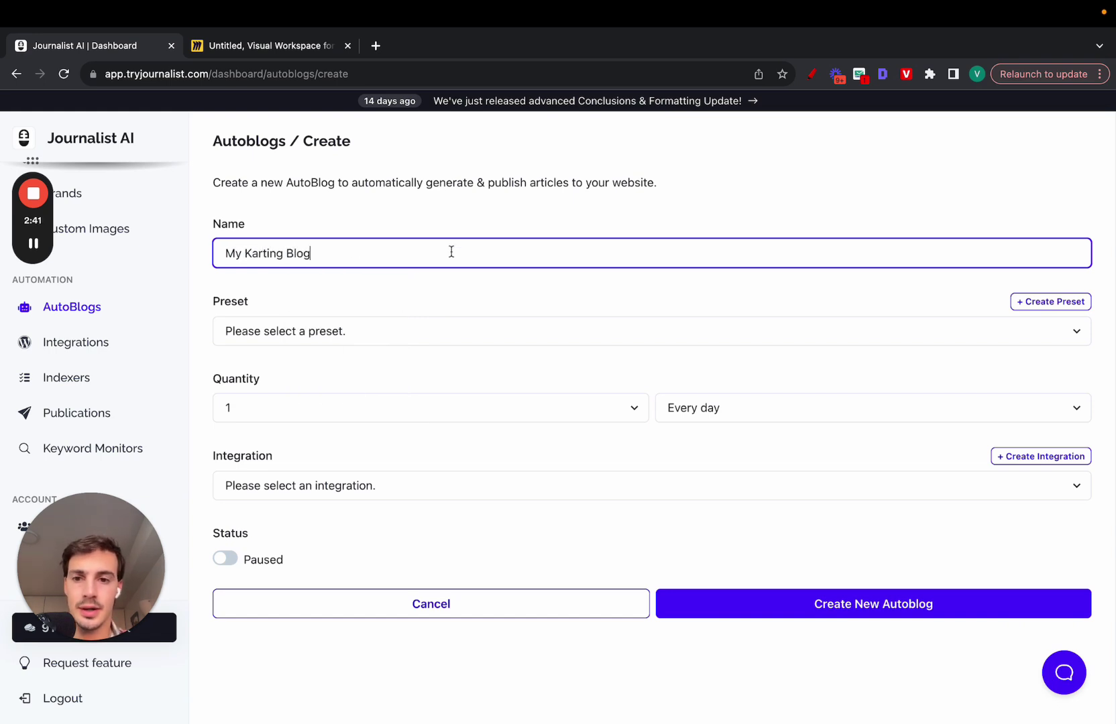
type("Site (2")
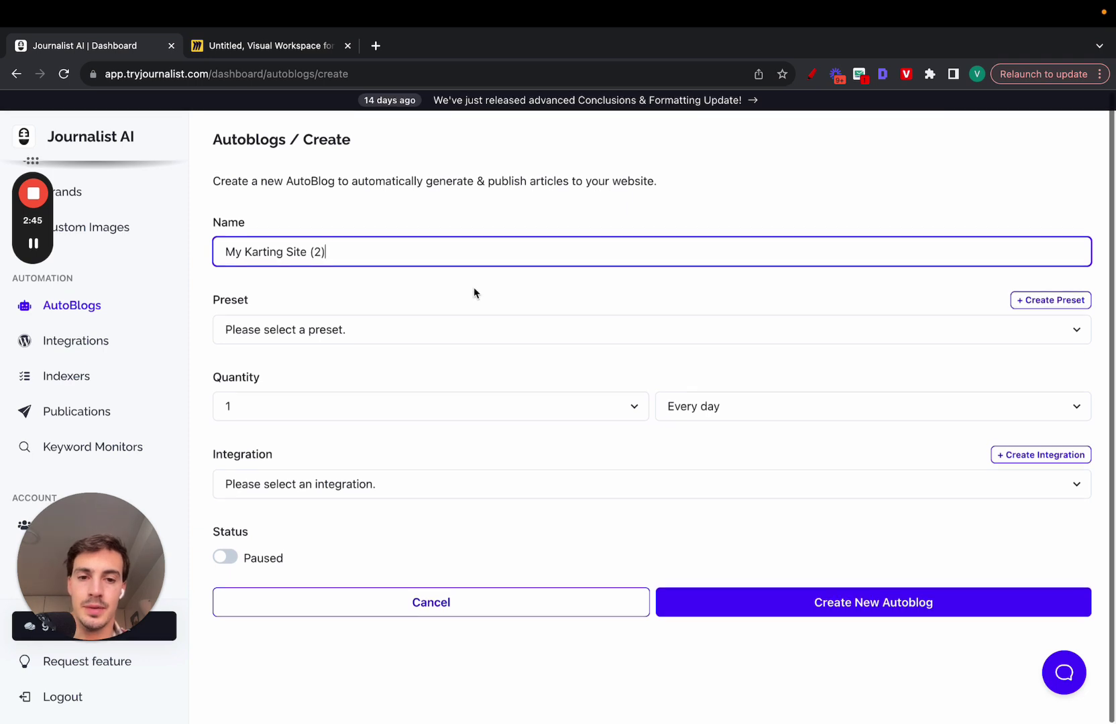
left_click(430, 332)
left_click(454, 303)
Set it to 10 articles every week, published through My Ghost Blog
left_click(457, 397)
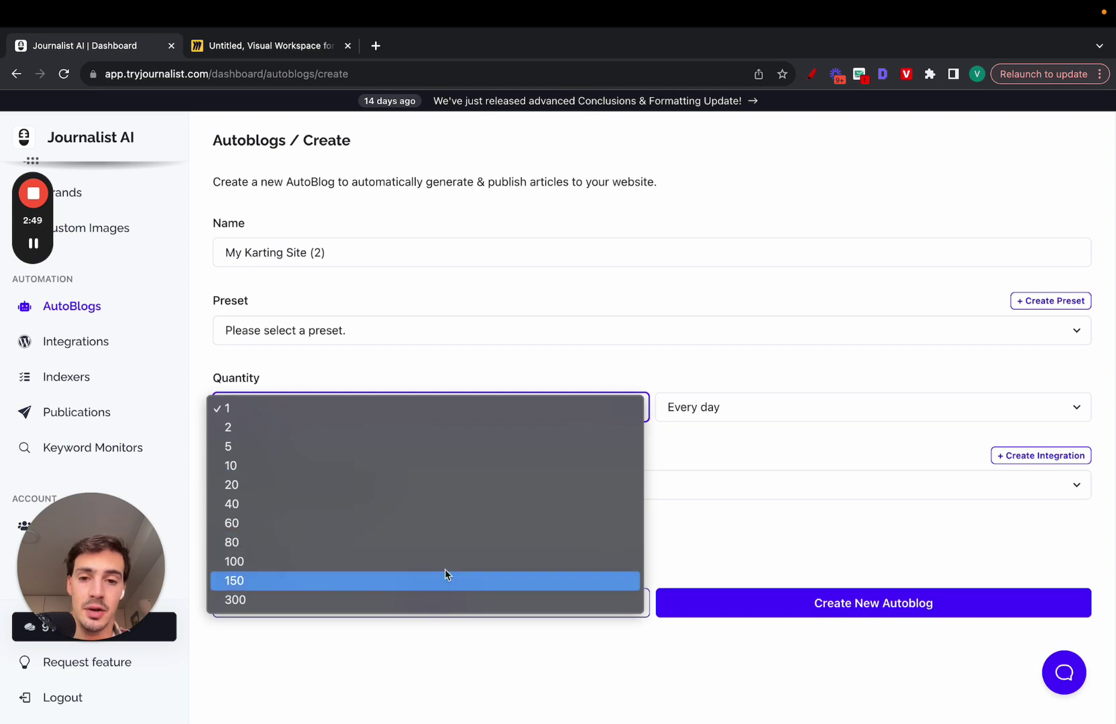
left_click(469, 465)
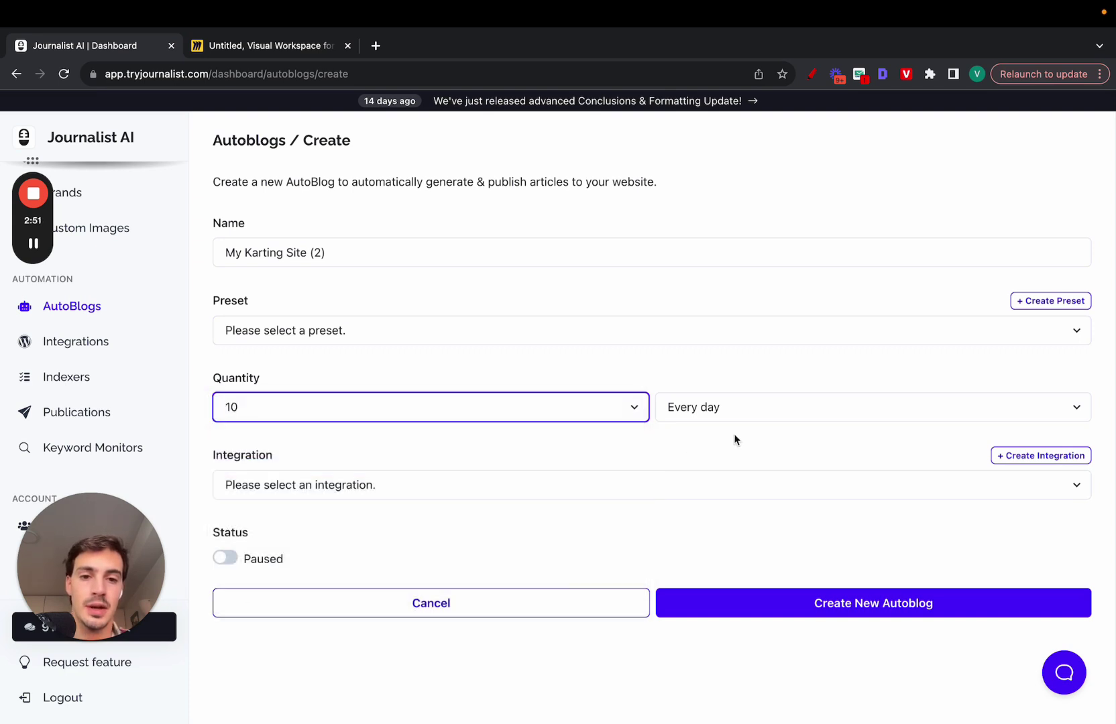
left_click(742, 420)
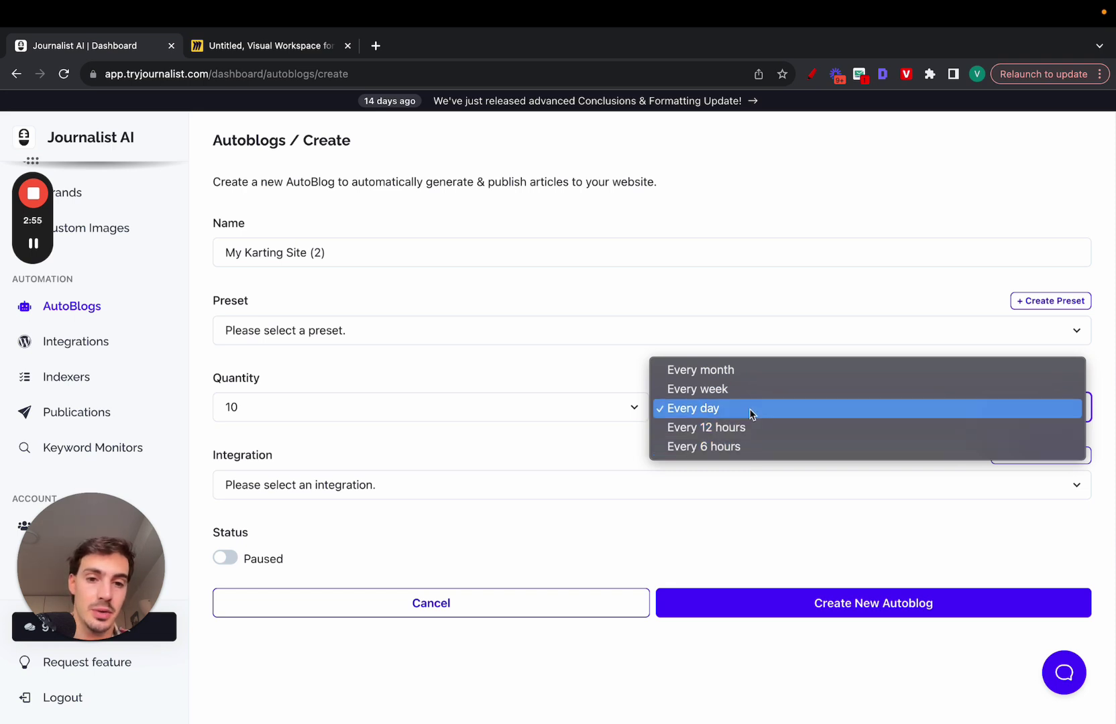
left_click(749, 391)
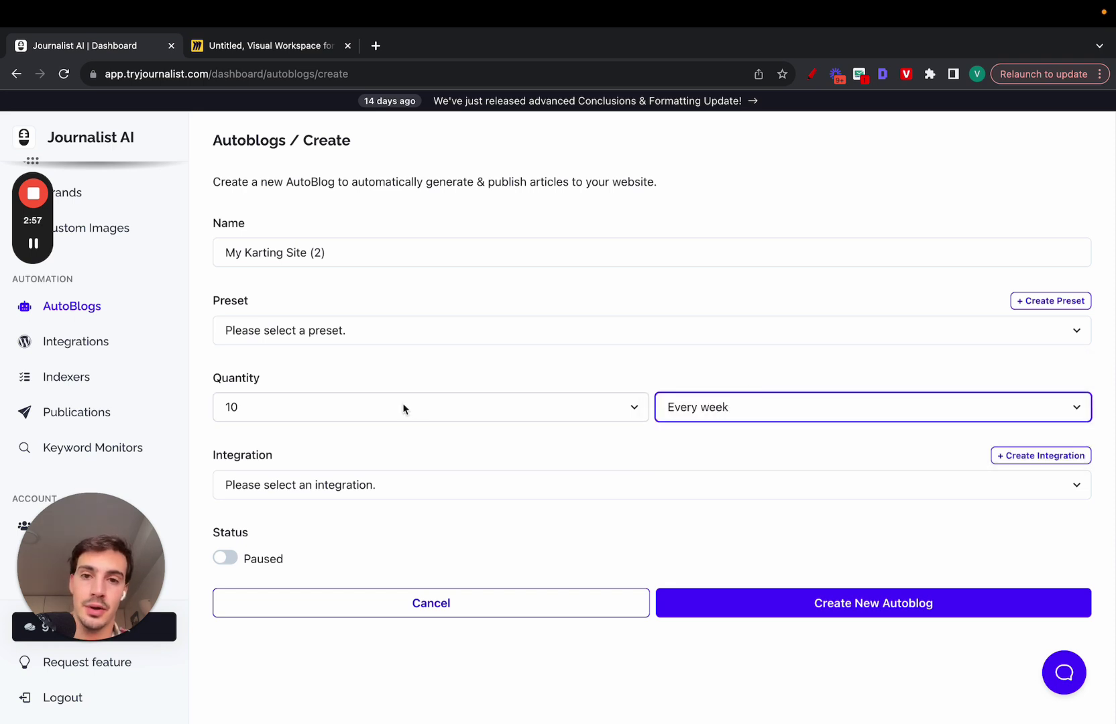
left_click(407, 485)
left_click(380, 544)
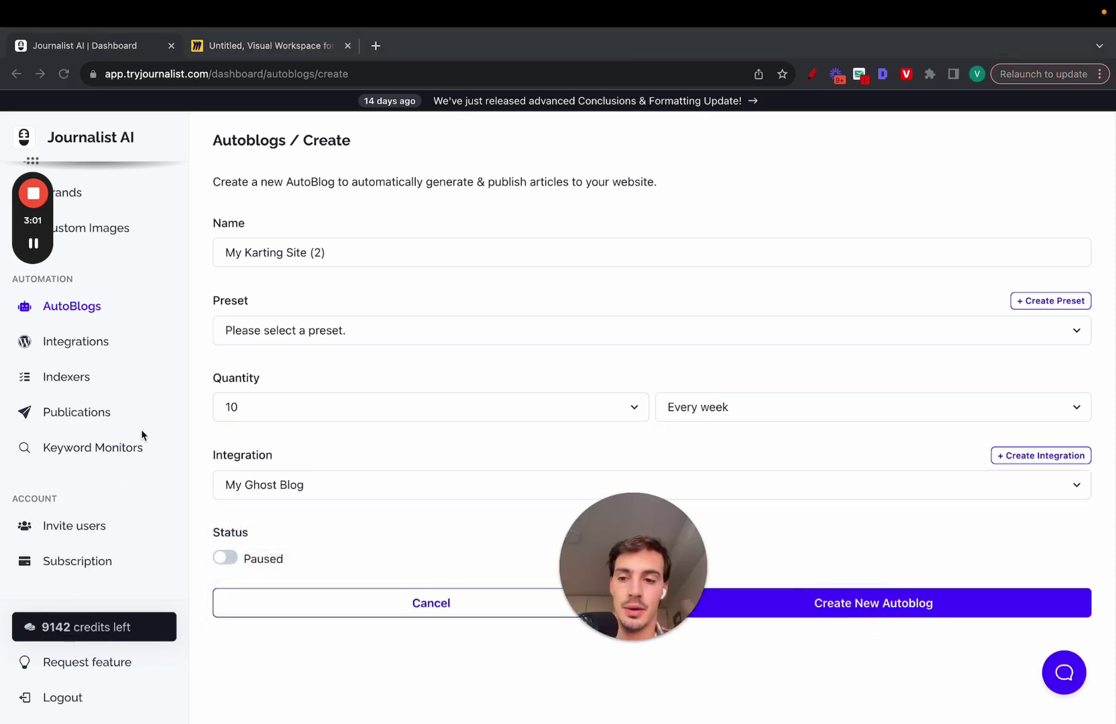
Browse the Shopify, Ghost, Wix, Webflow, Blogger and Zapier integration types, then return to Autoblogs
left_click(94, 350)
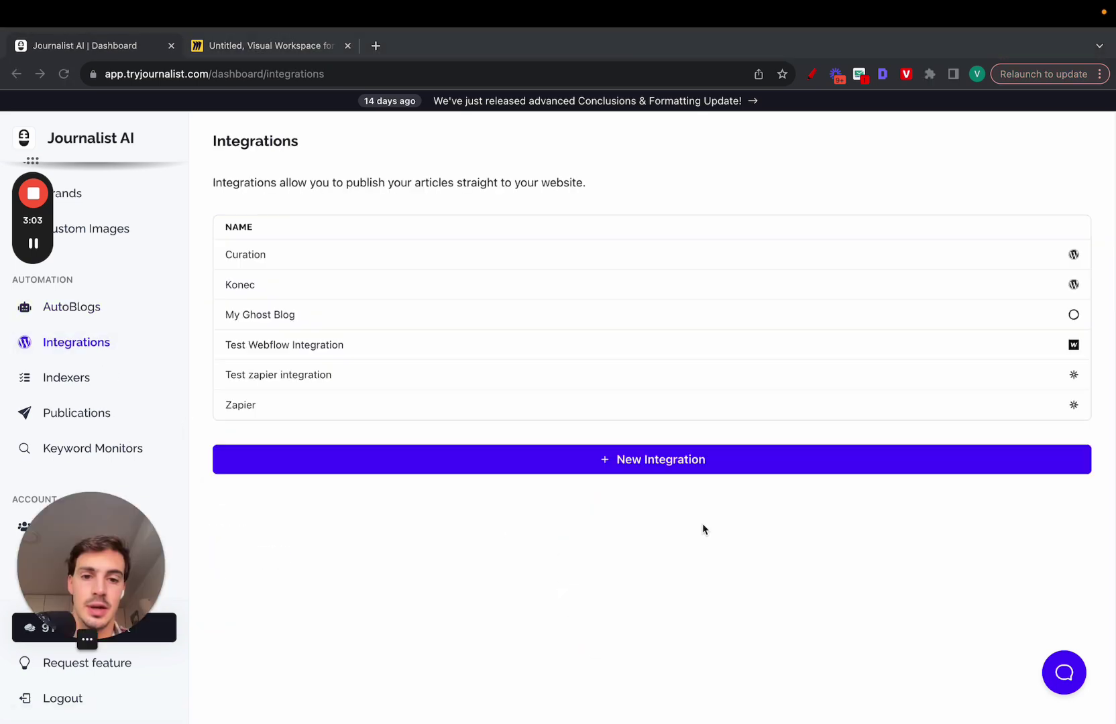
left_click(676, 463)
scroll(411, 346, "down", 1)
left_click(391, 234)
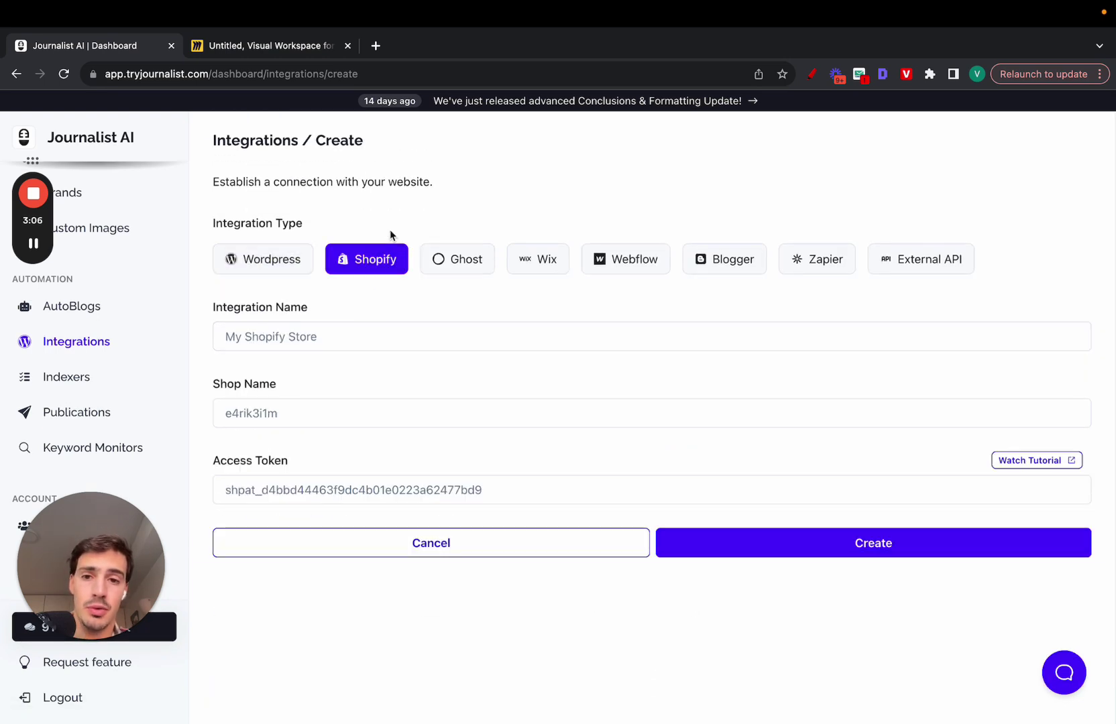
left_click(455, 268)
left_click(536, 259)
left_click(616, 260)
left_click(748, 262)
left_click(848, 270)
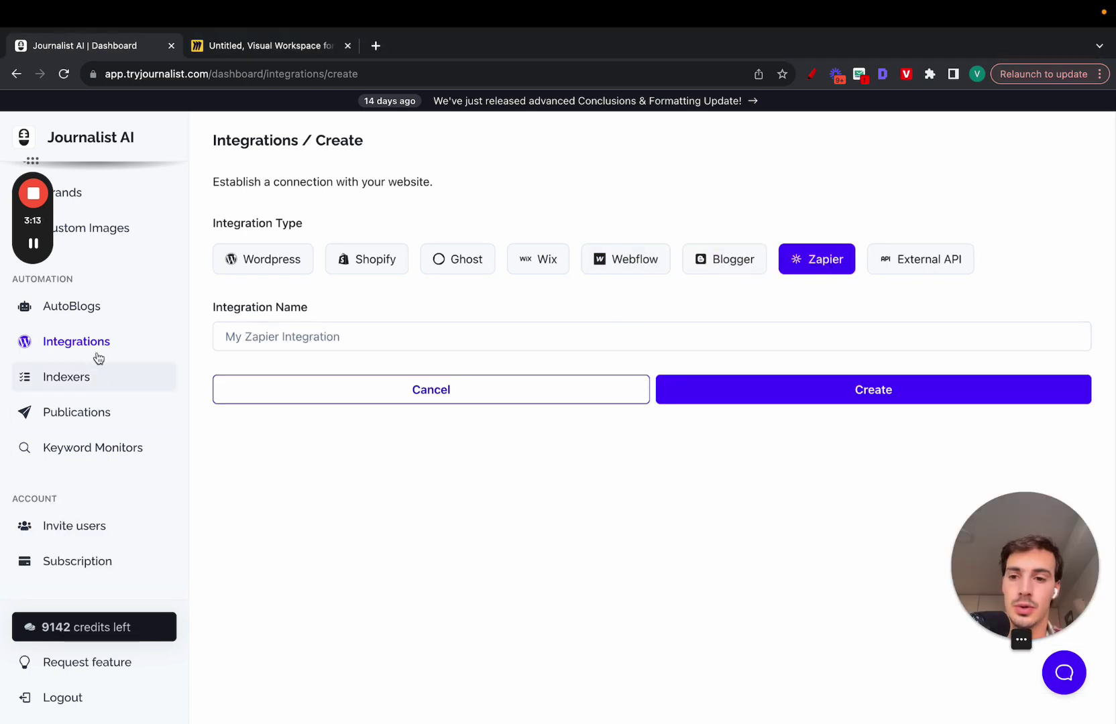
left_click(92, 306)
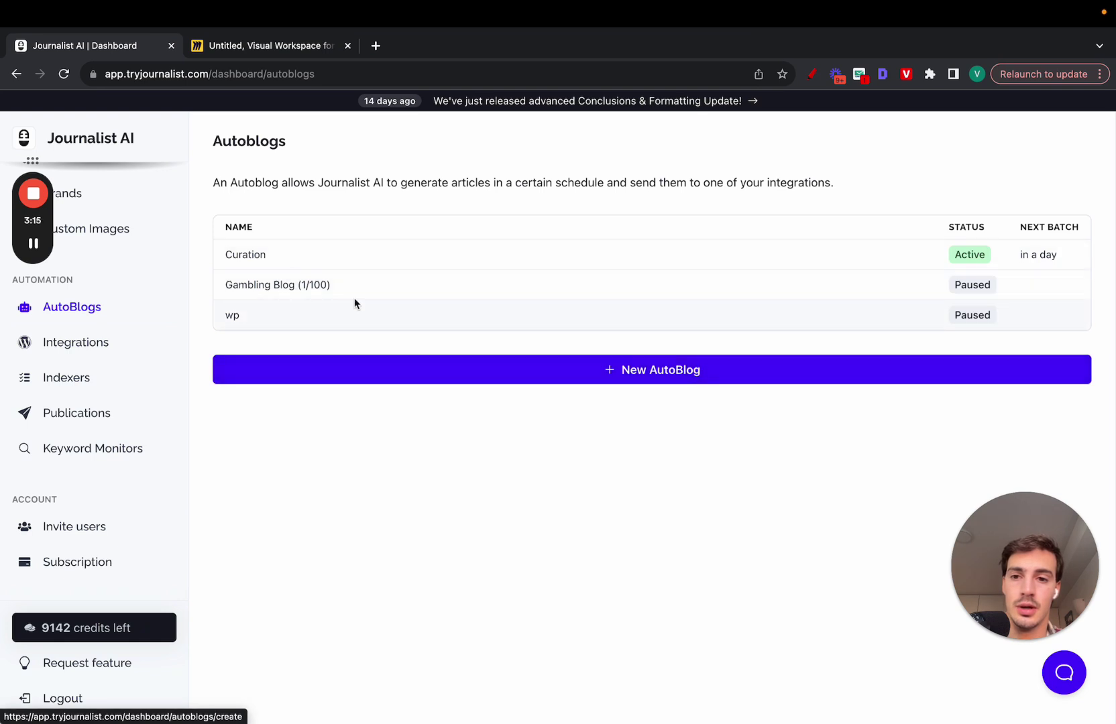
left_click(366, 370)
left_click(350, 407)
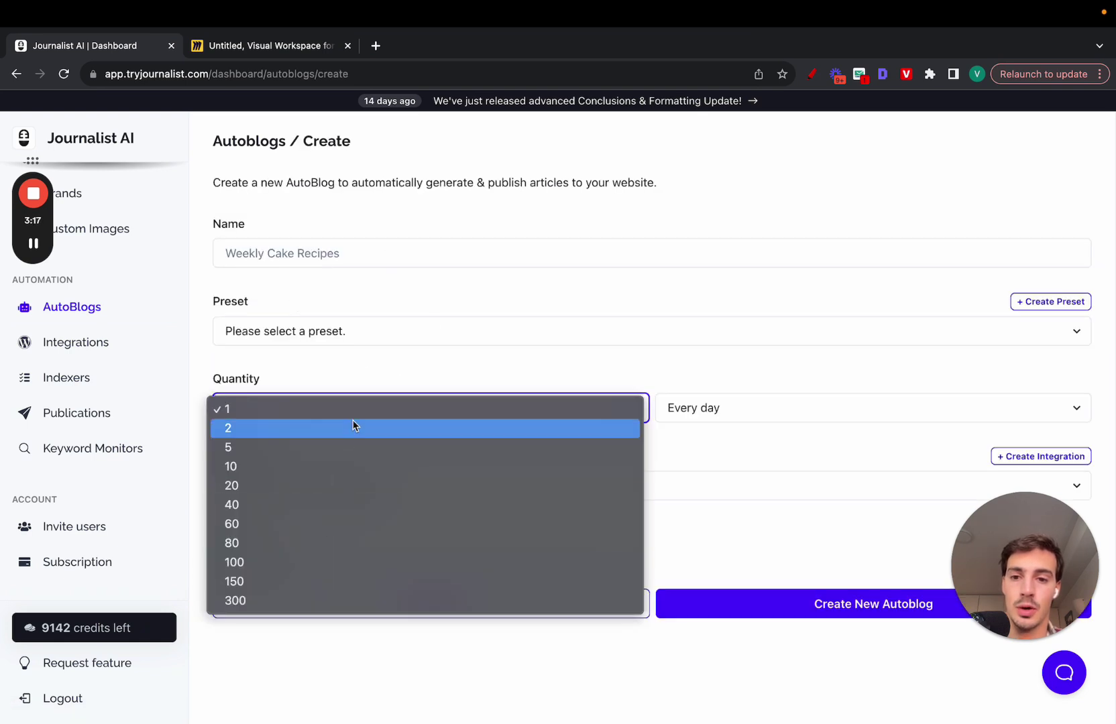
left_click(386, 599)
left_click(695, 416)
left_click(624, 459)
left_click(255, 560)
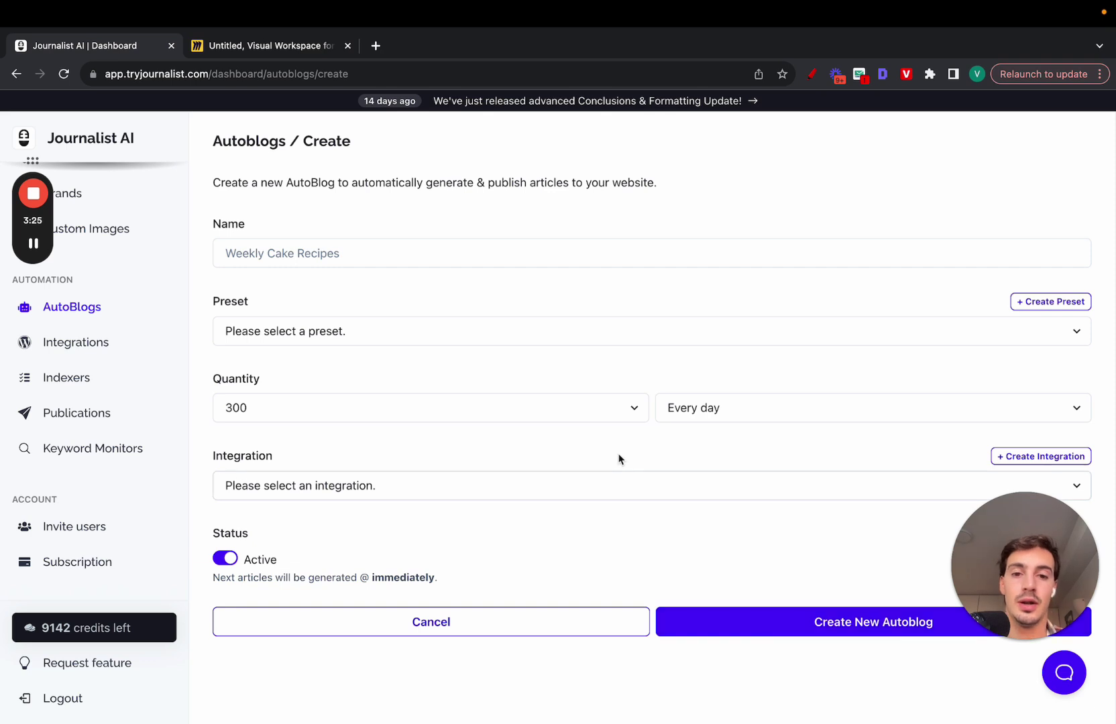
left_click(811, 74)
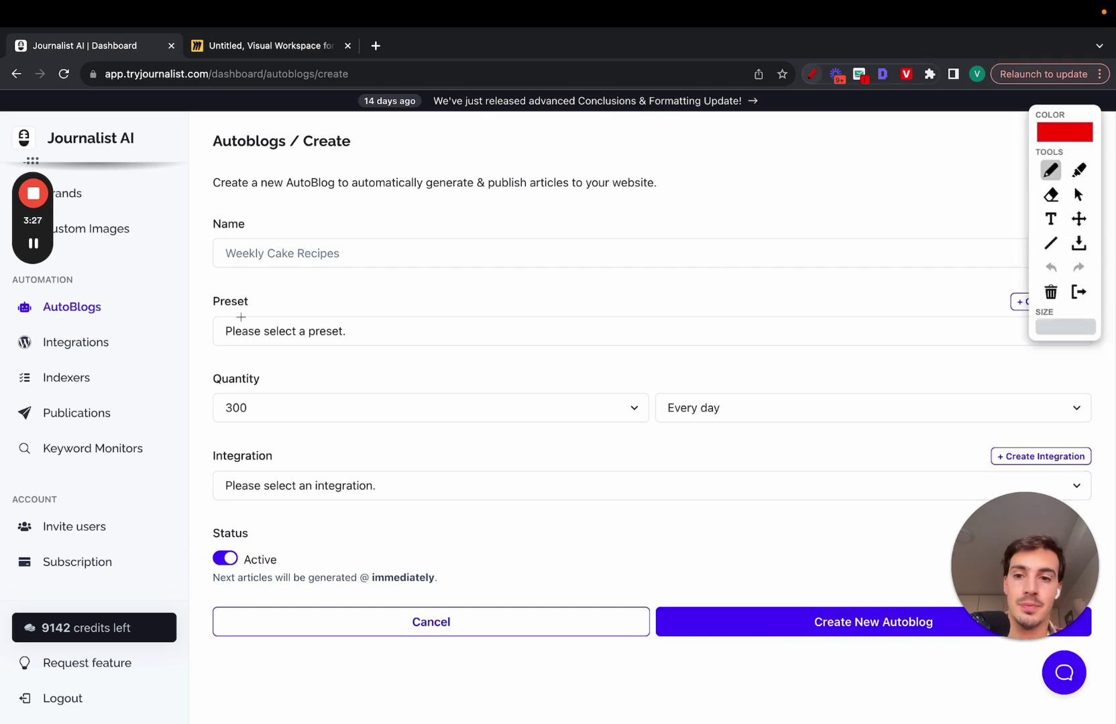
mouse_move(214, 313)
left_mouse_down()
mouse_move(260, 312)
mouse_move(208, 296)
mouse_move(213, 314)
left_mouse_up()
left_click(1079, 292)
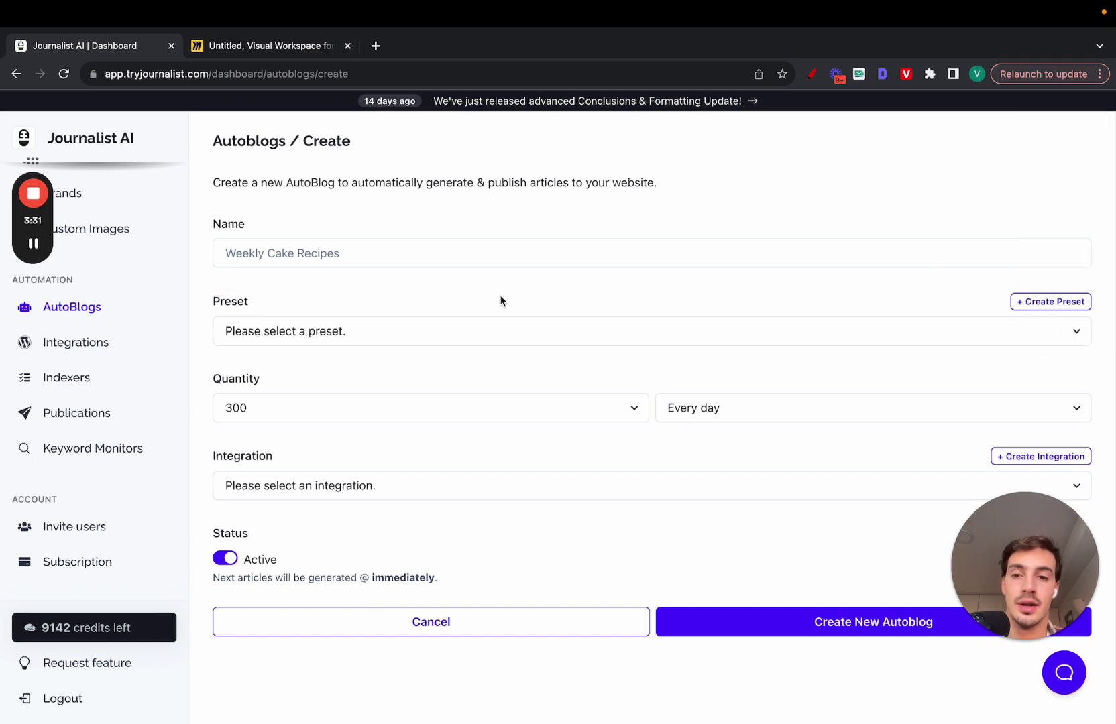
left_click(398, 331)
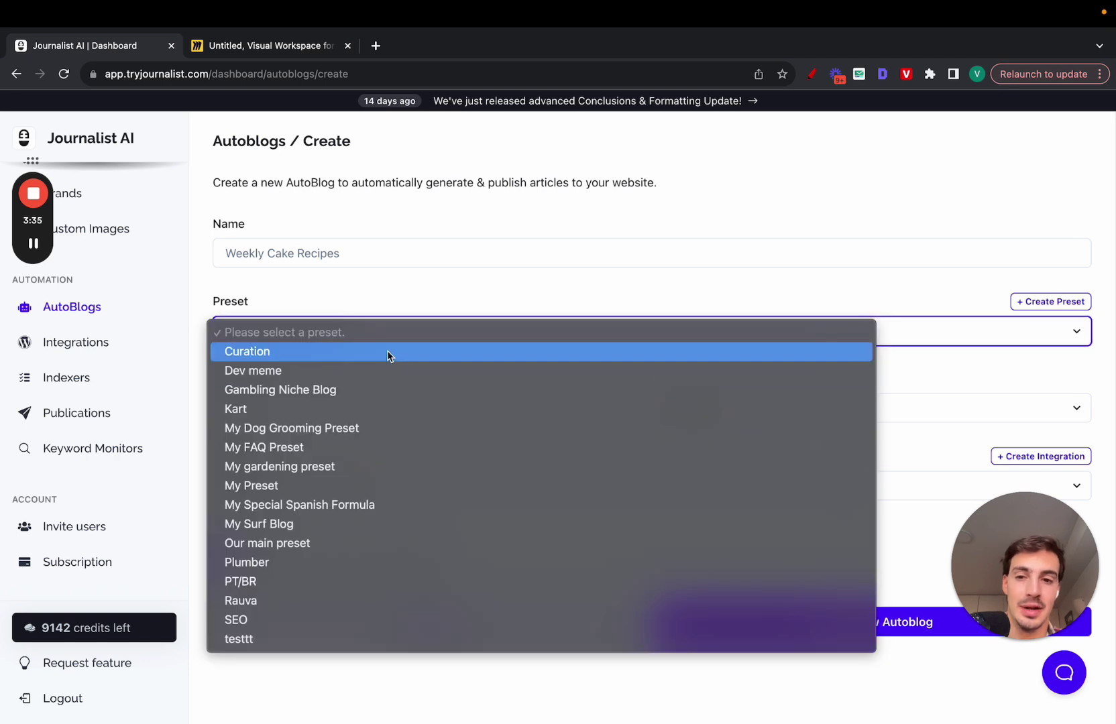
left_click(387, 283)
scroll(141, 364, "up", 5)
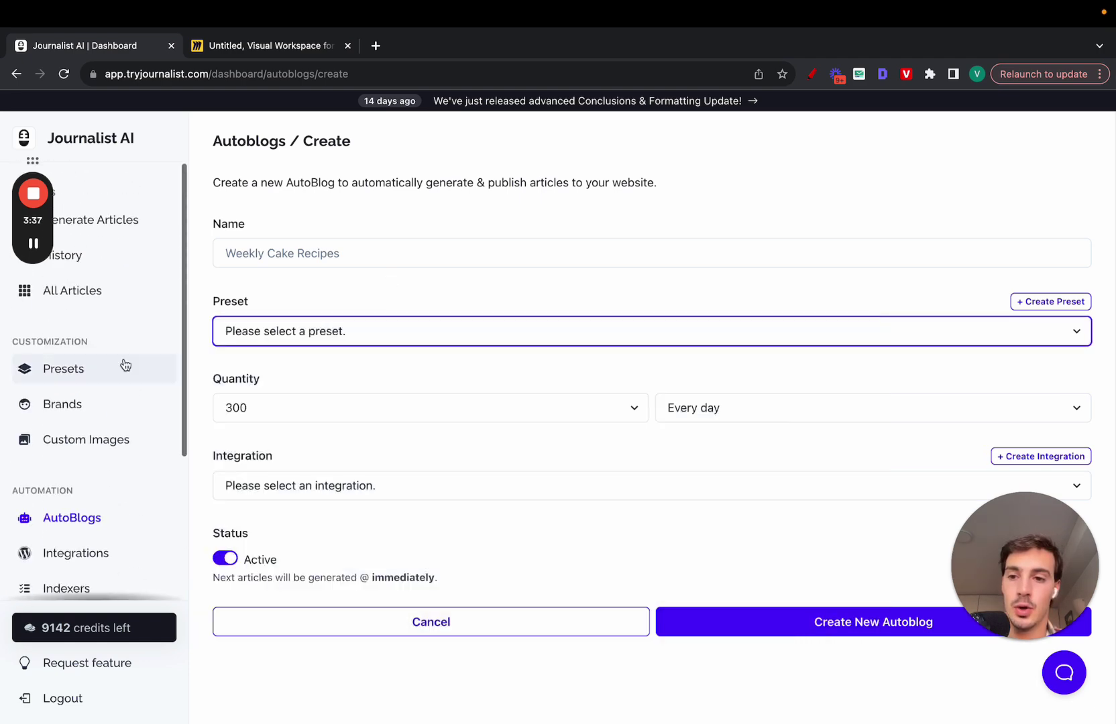
Start a new preset and collapse all eight of its settings sections
left_click(87, 375)
left_click_drag(1034, 509, 100, 509)
left_click(655, 314)
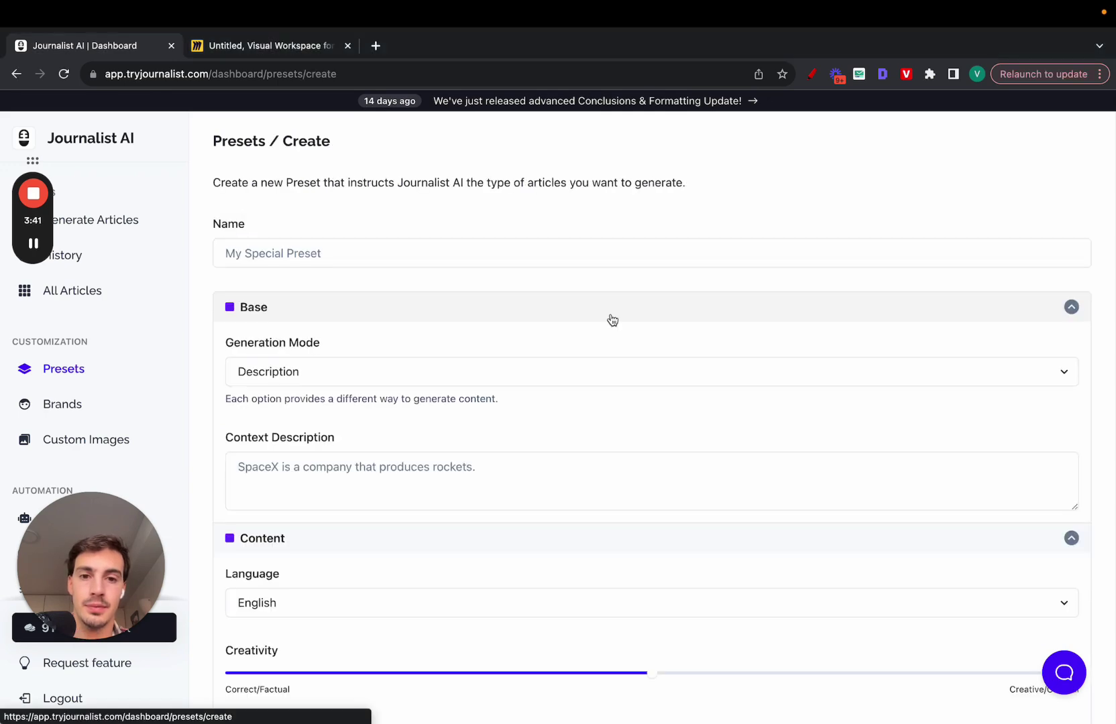
left_click(605, 314)
left_click(499, 340)
left_click(461, 366)
left_click(403, 396)
left_click(362, 429)
left_click(352, 458)
left_click(335, 492)
left_click(334, 522)
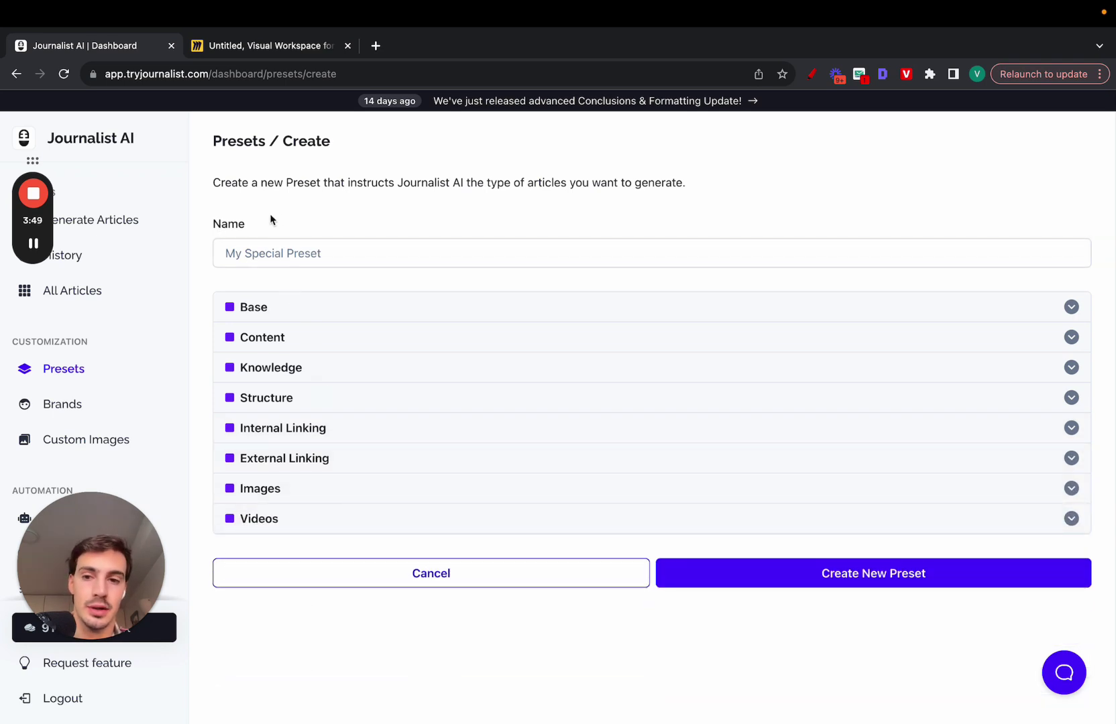
Expand the Videos settings and enable Automate Youtube Videos
left_click(327, 530)
scroll(318, 519, "down", 2)
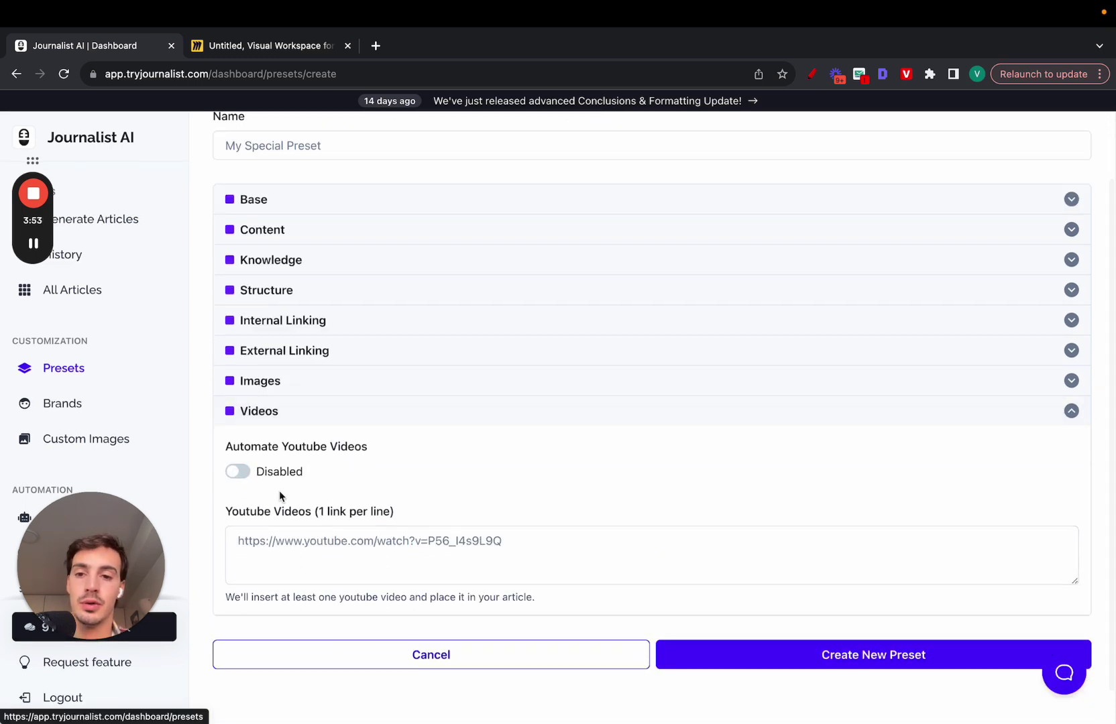
left_click(285, 469)
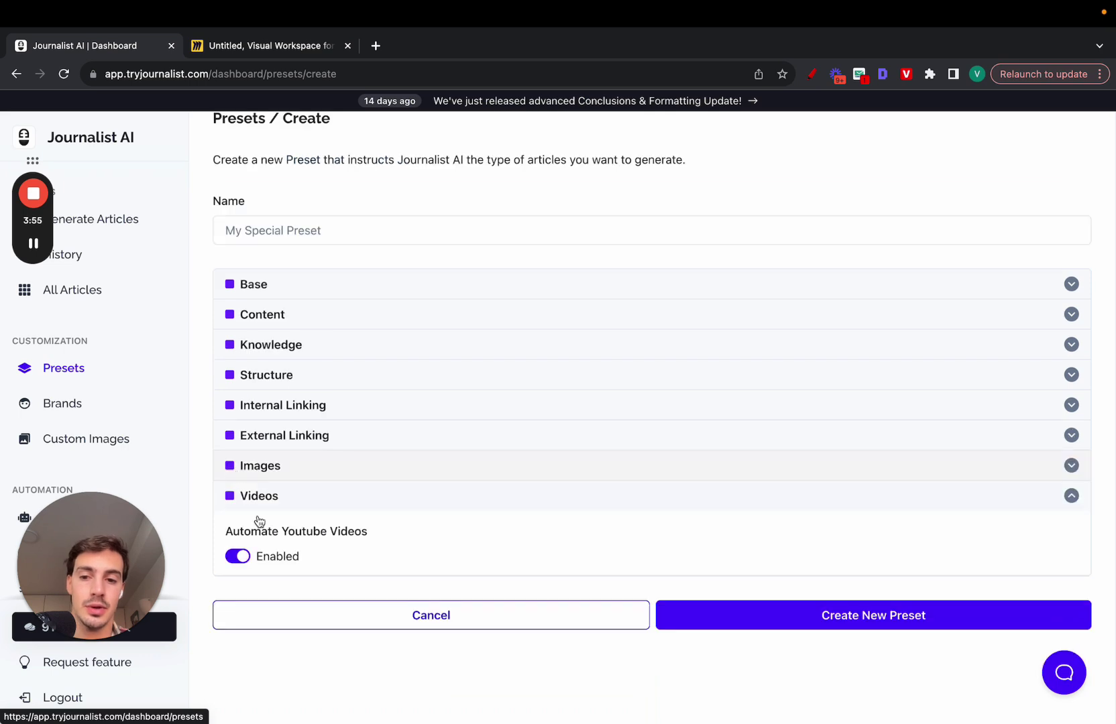
Sketch an article outline and arrow in red over the form, clear it, and disable YouTube automation
left_click(812, 75)
mouse_move(644, 189)
left_mouse_down()
mouse_move(884, 207)
mouse_move(687, 157)
mouse_move(755, 257)
mouse_move(719, 174)
left_mouse_up()
mouse_move(672, 266)
left_mouse_down()
mouse_move(819, 265)
mouse_move(717, 276)
left_mouse_up()
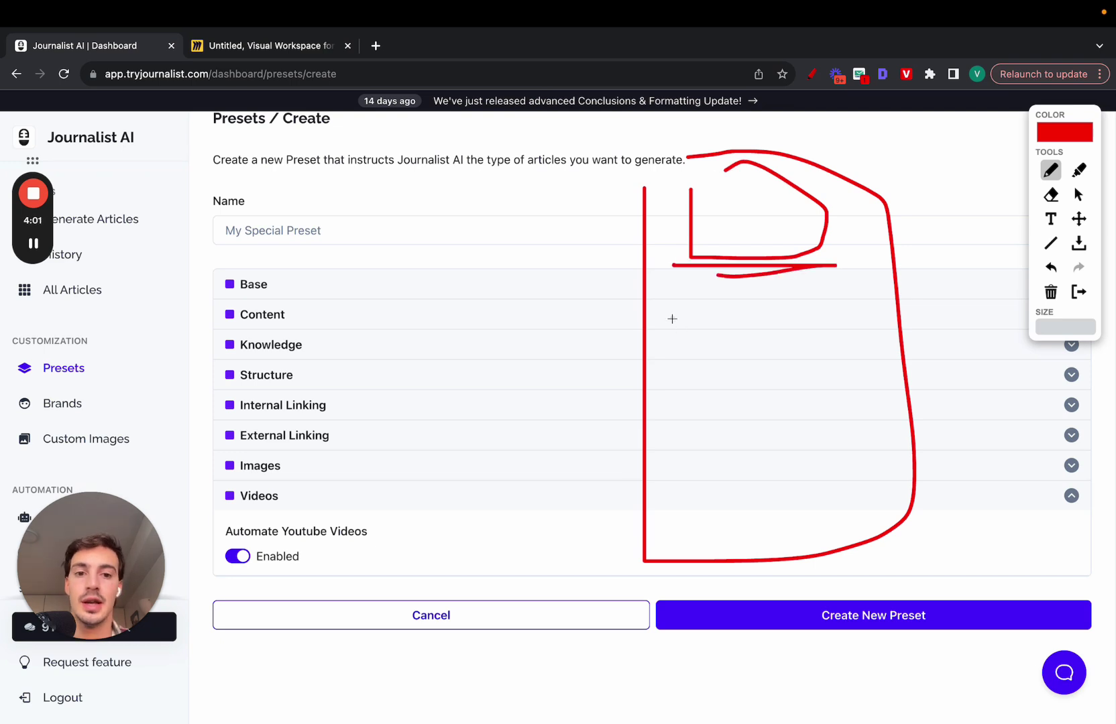
mouse_move(692, 380)
left_mouse_down()
mouse_move(728, 444)
mouse_move(691, 373)
left_mouse_up()
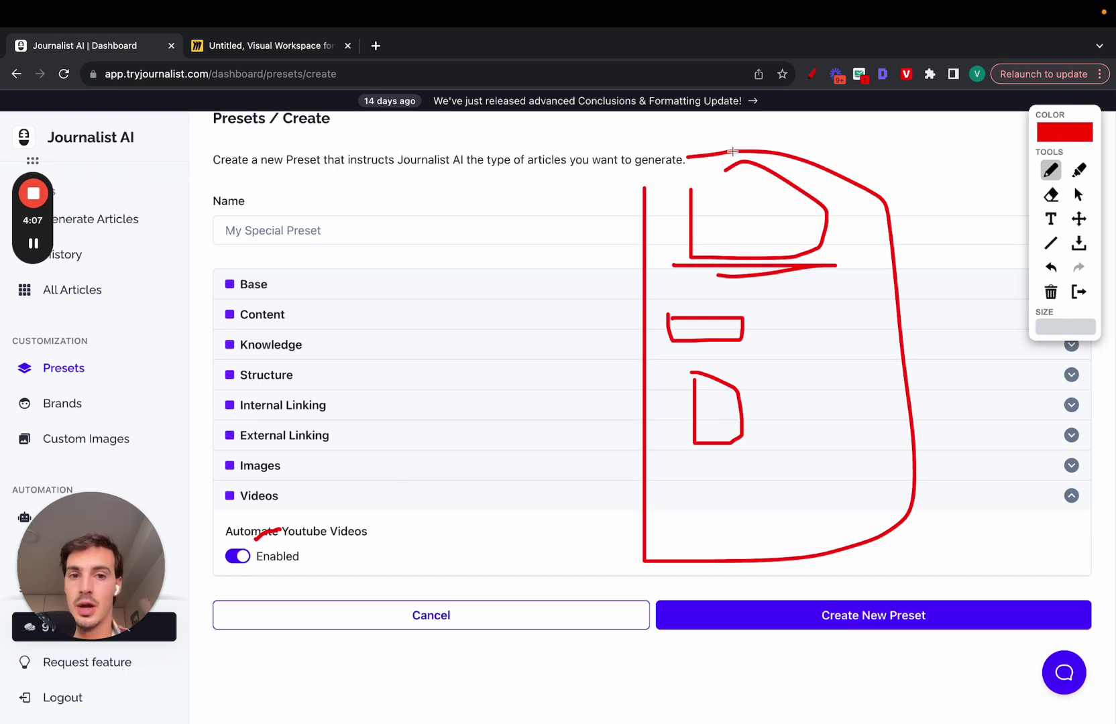
left_click_drag(652, 285, 418, 310)
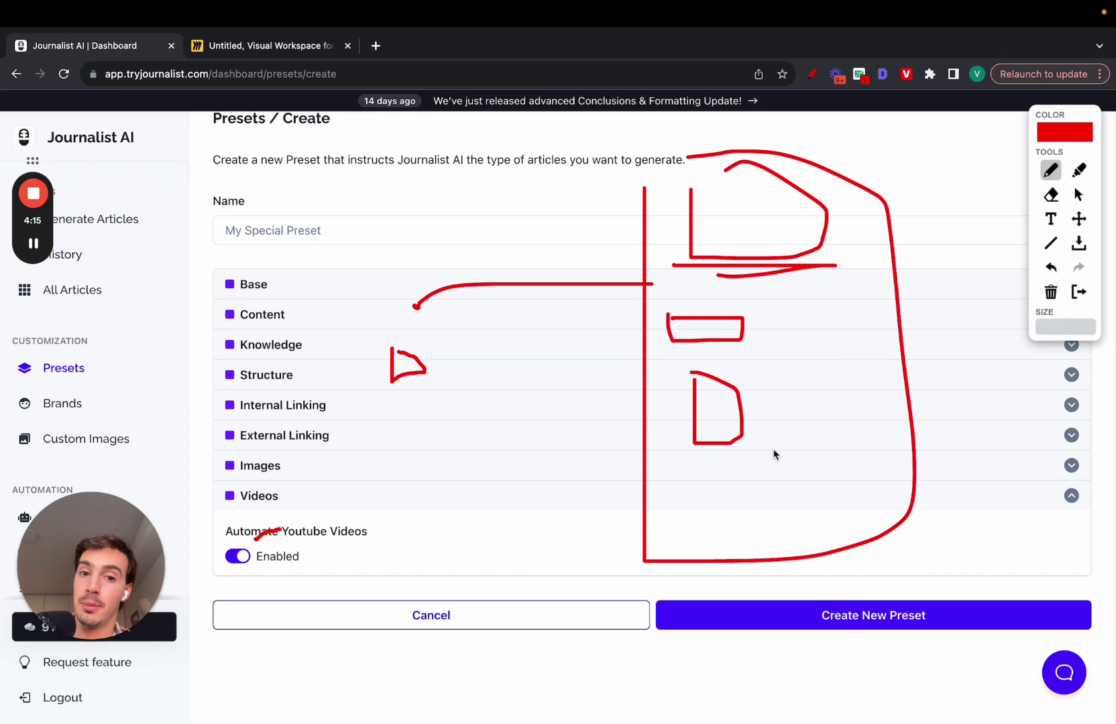
left_click_drag(657, 350, 812, 350)
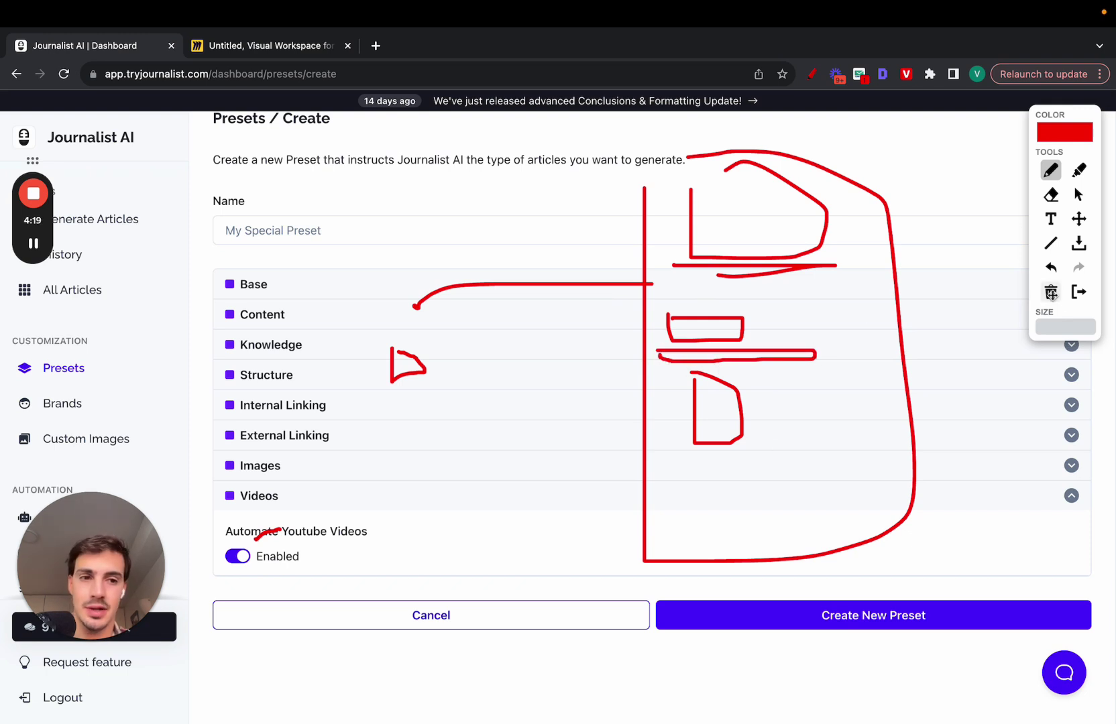
left_click(1078, 292)
left_click(238, 556)
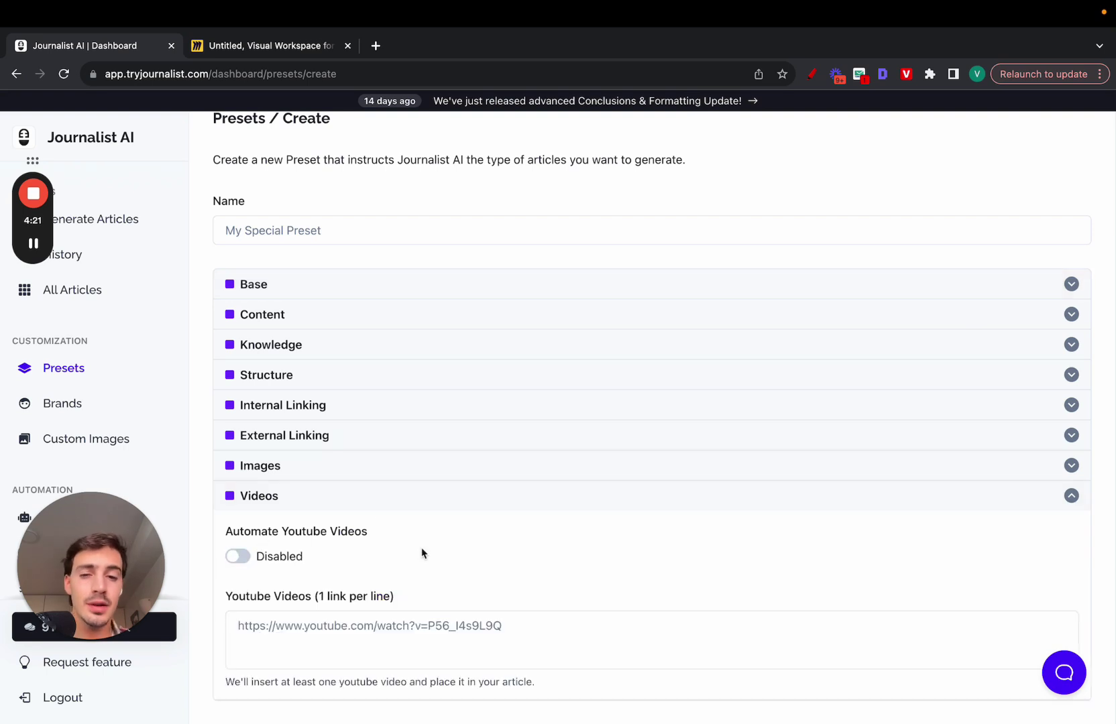
scroll(421, 547, "down", 3)
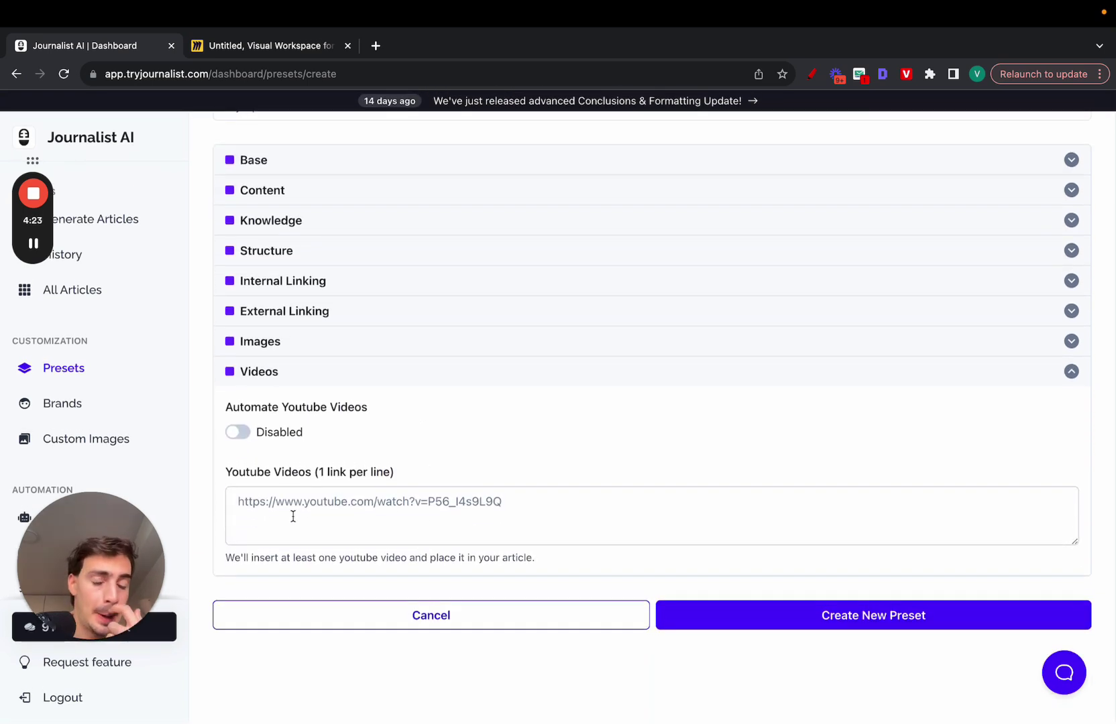
Re-enable Automate Youtube Videos, expand Images, and enable in-article images
left_click(240, 433)
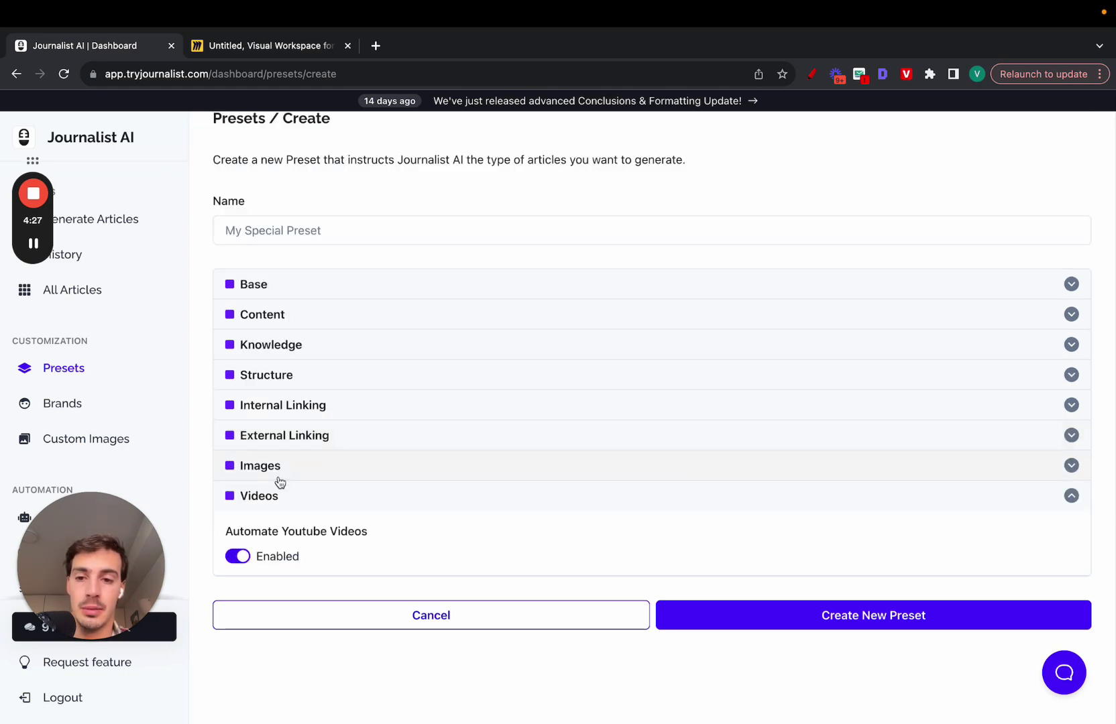
left_click(281, 477)
scroll(285, 496, "down", 5)
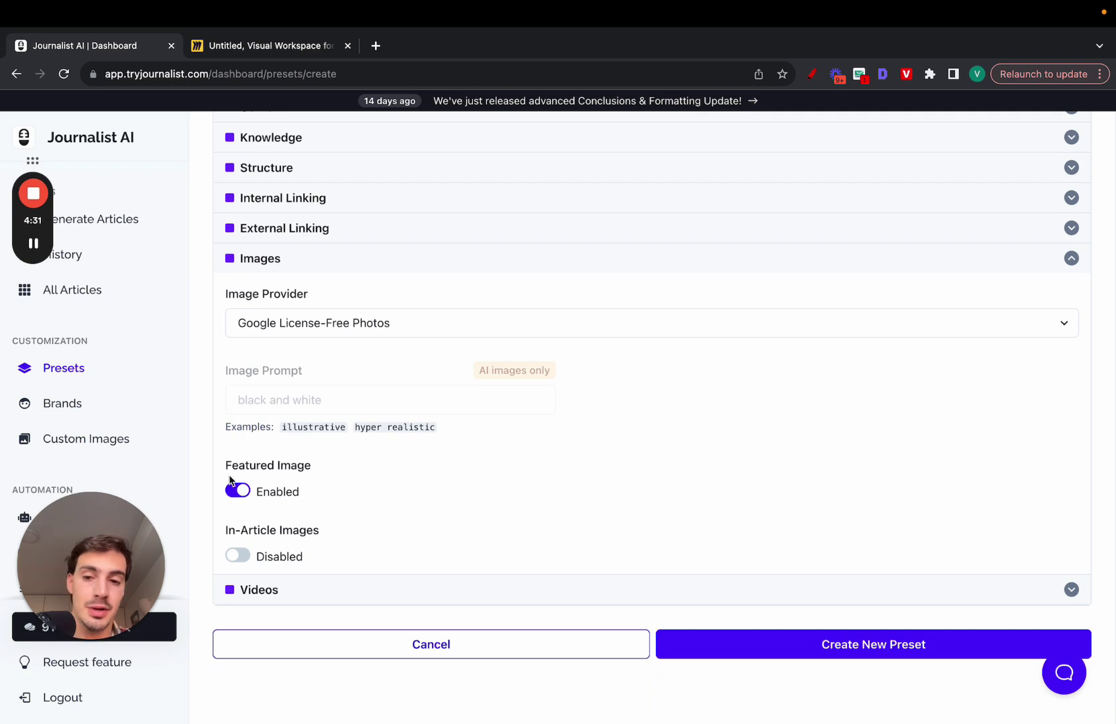
left_click(241, 557)
scroll(281, 533, "down", 1)
Choose DALLE-3 Images (+4 credit) as provider, fill the prompt with 'hyper realistic', and collapse Images
left_click(339, 289)
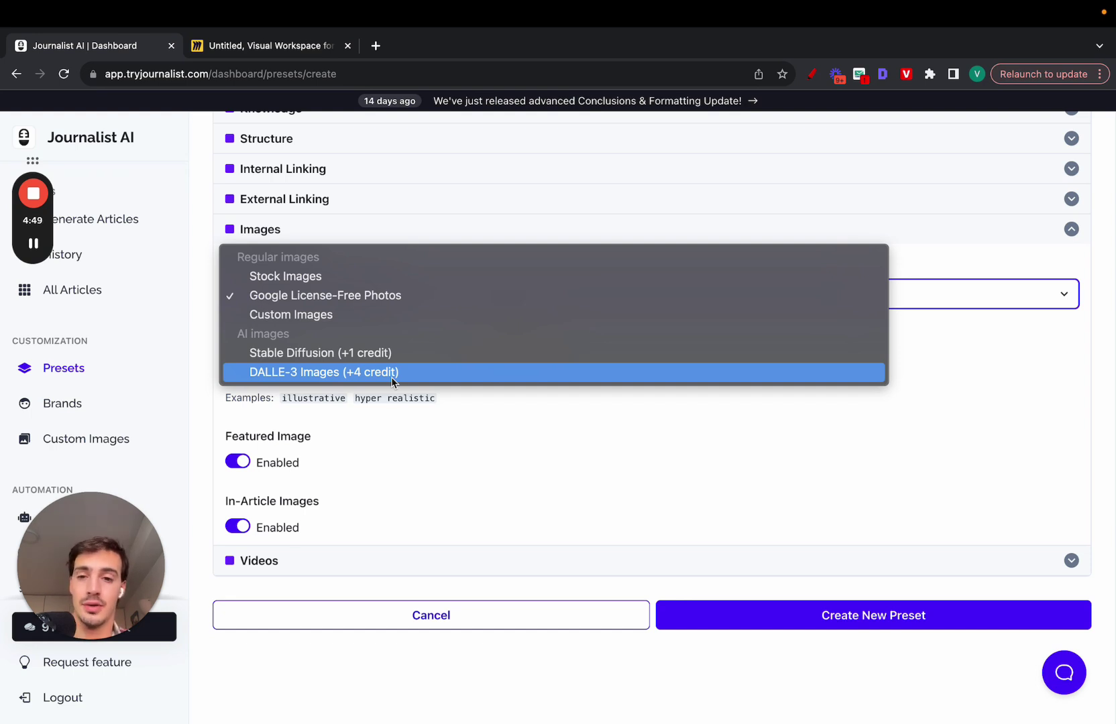
left_click(436, 371)
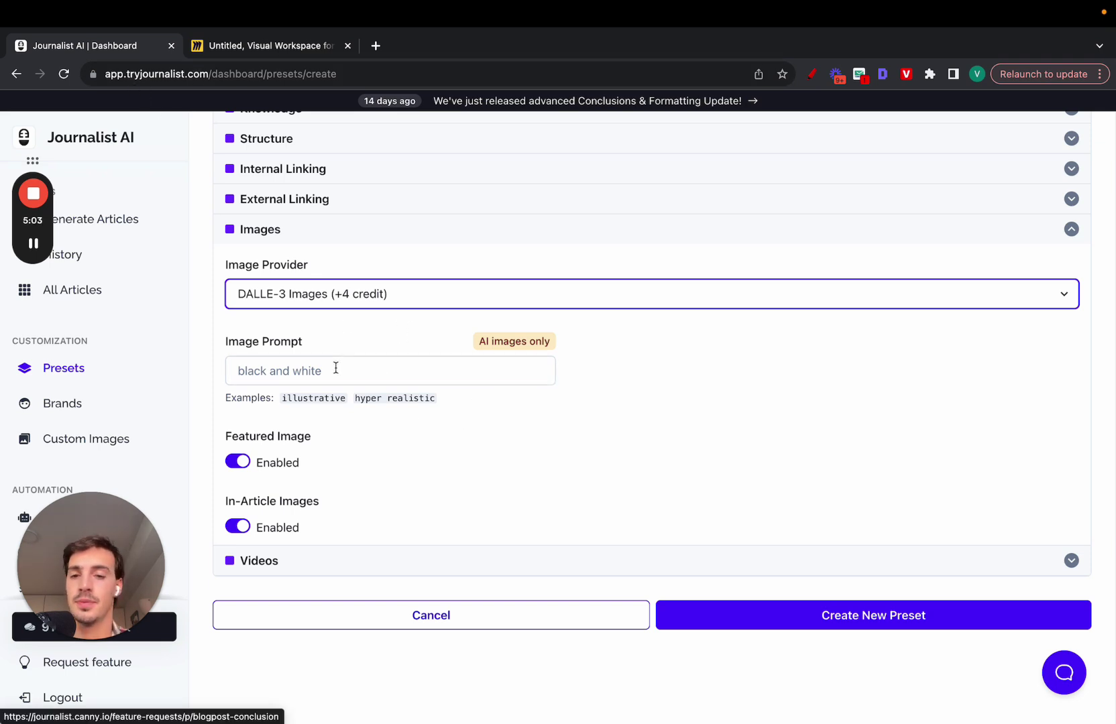
left_click(548, 330)
left_click(334, 375)
left_click(359, 406)
left_click(708, 387)
left_click(355, 235)
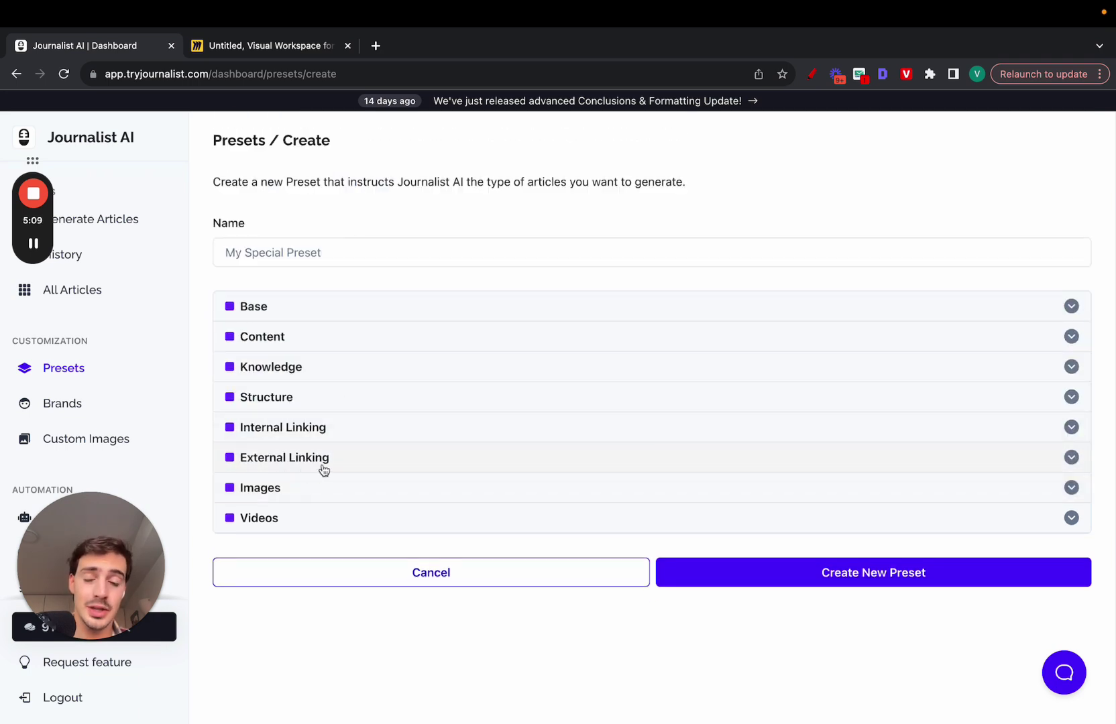
Annotate the preset form in red with a page outline, row marks, arrows and labels
left_click(810, 76)
mouse_move(633, 182)
left_mouse_down()
mouse_move(902, 232)
mouse_move(648, 149)
left_mouse_up()
left_click_drag(685, 299, 879, 299)
left_click_drag(693, 336, 832, 335)
left_click_drag(691, 399, 678, 399)
left_click_drag(722, 476, 747, 476)
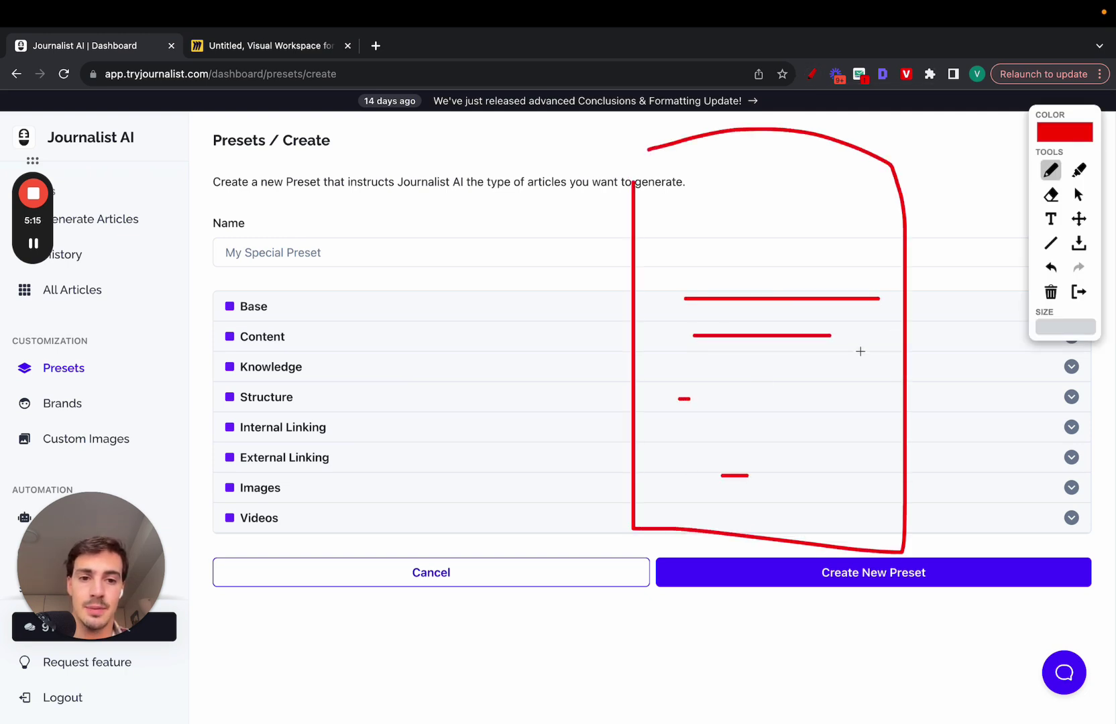
left_click_drag(873, 370, 842, 370)
mouse_move(663, 256)
left_mouse_down()
mouse_move(679, 256)
mouse_move(536, 222)
left_mouse_up()
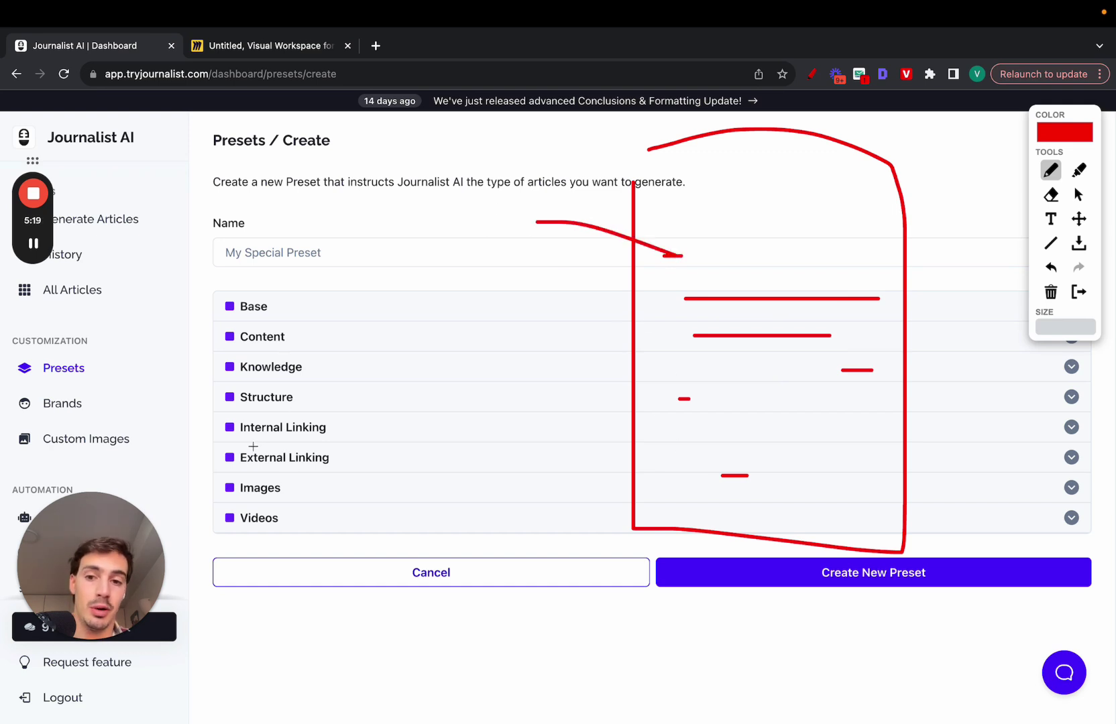
left_click_drag(233, 470, 328, 470)
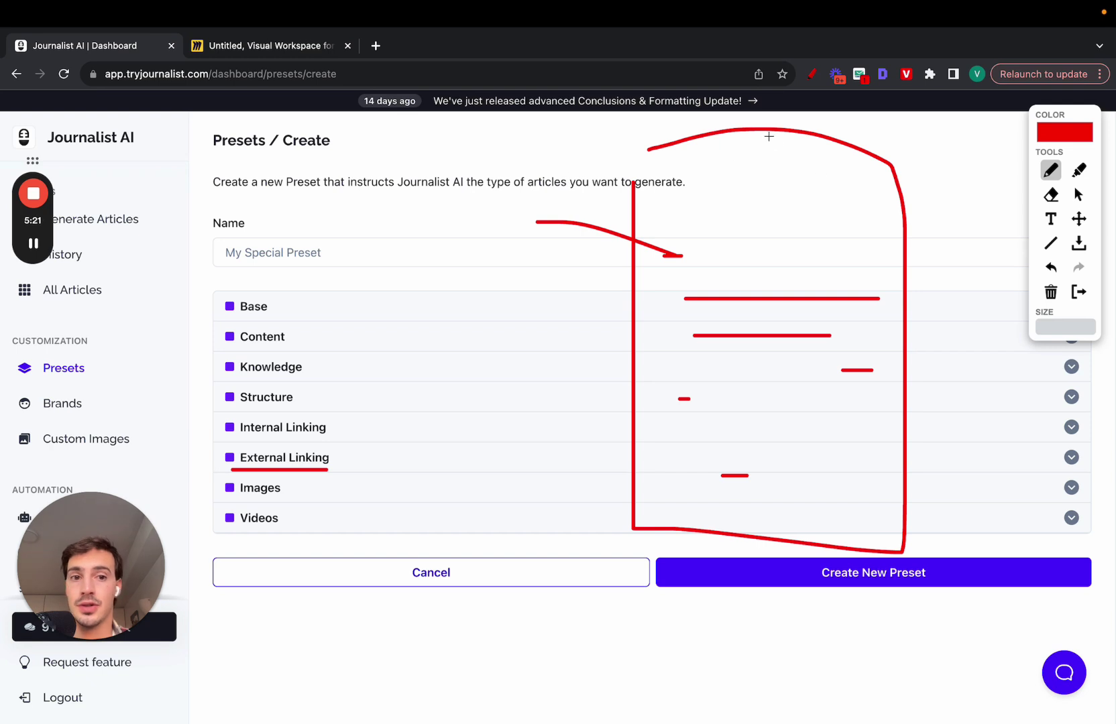
mouse_move(764, 129)
left_mouse_down()
mouse_move(764, 104)
mouse_move(782, 123)
left_mouse_up()
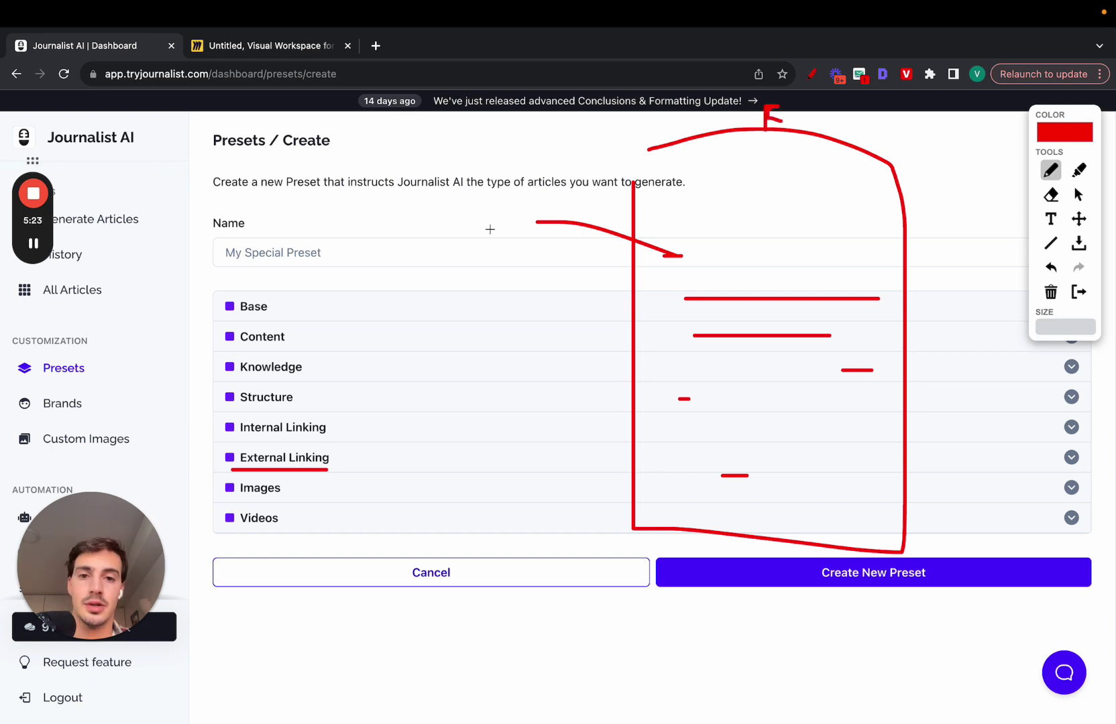
mouse_move(490, 229)
left_mouse_down()
mouse_move(496, 191)
mouse_move(510, 219)
mouse_move(490, 232)
left_mouse_up()
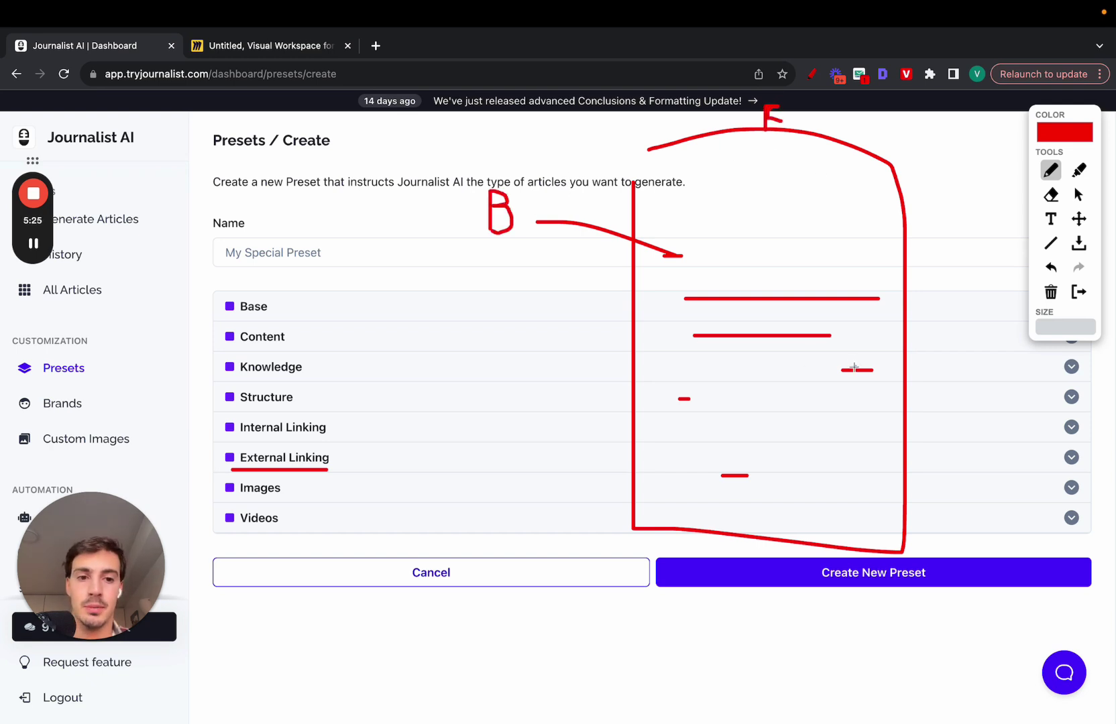
mouse_move(855, 368)
left_mouse_down()
mouse_move(939, 354)
mouse_move(954, 374)
left_mouse_up()
mouse_move(738, 478)
left_mouse_down()
mouse_move(577, 552)
mouse_move(551, 552)
mouse_move(537, 602)
left_mouse_up()
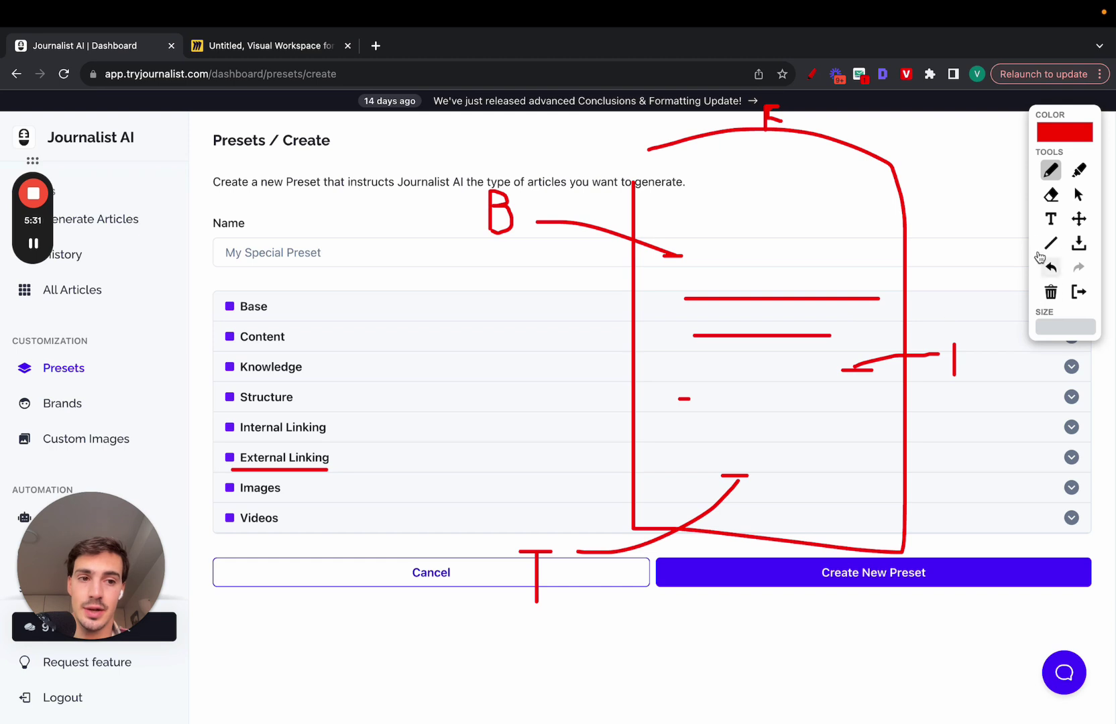
Expand External Linking and enable Automatic External Links
left_click(410, 464)
scroll(411, 464, "down", 2)
left_click(236, 433)
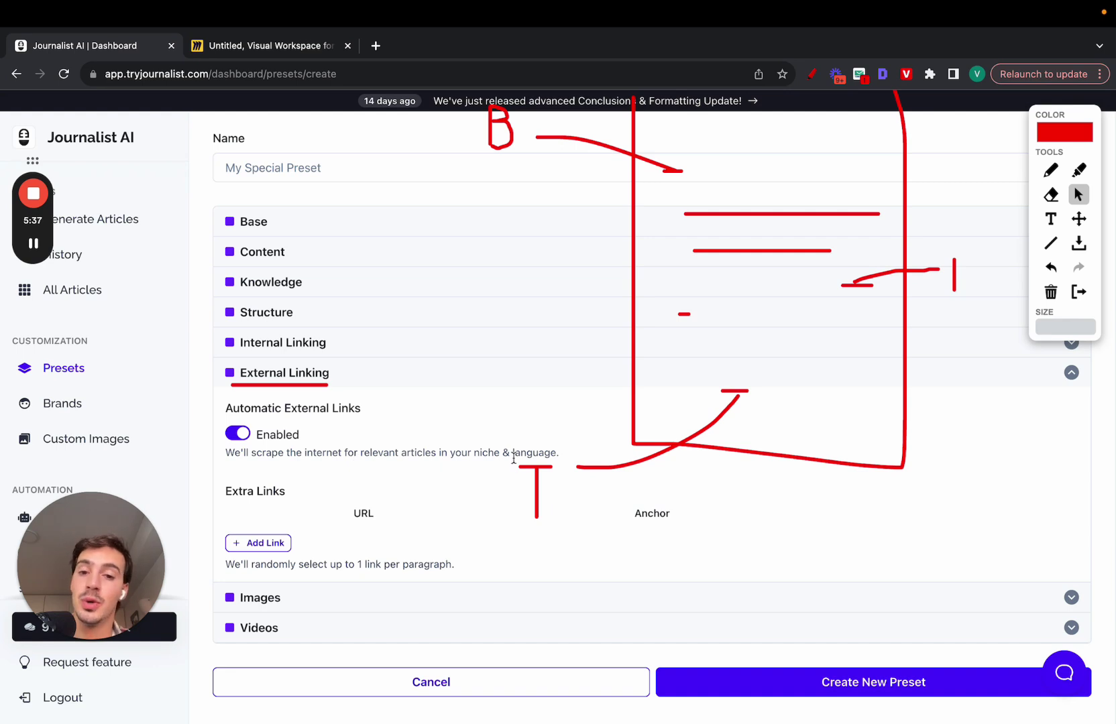
left_click_drag(512, 455, 571, 463)
scroll(571, 463, "up", 1)
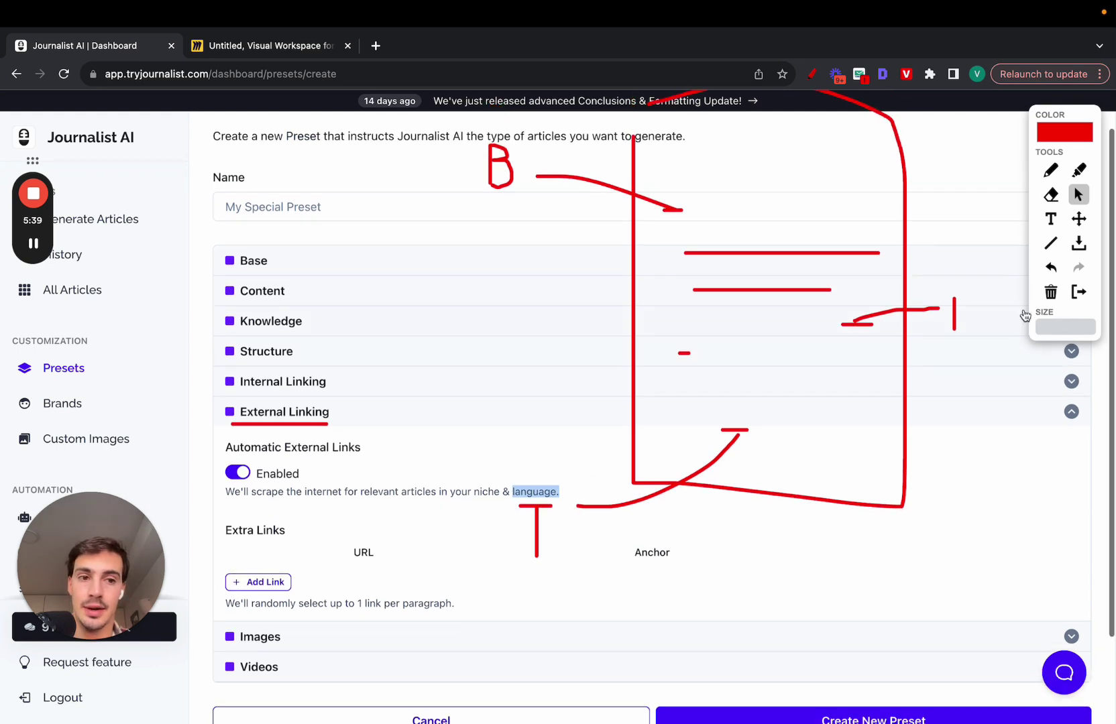
Add more red loops, lines and marks around the Name field and the right-hand rows
left_click(1051, 172)
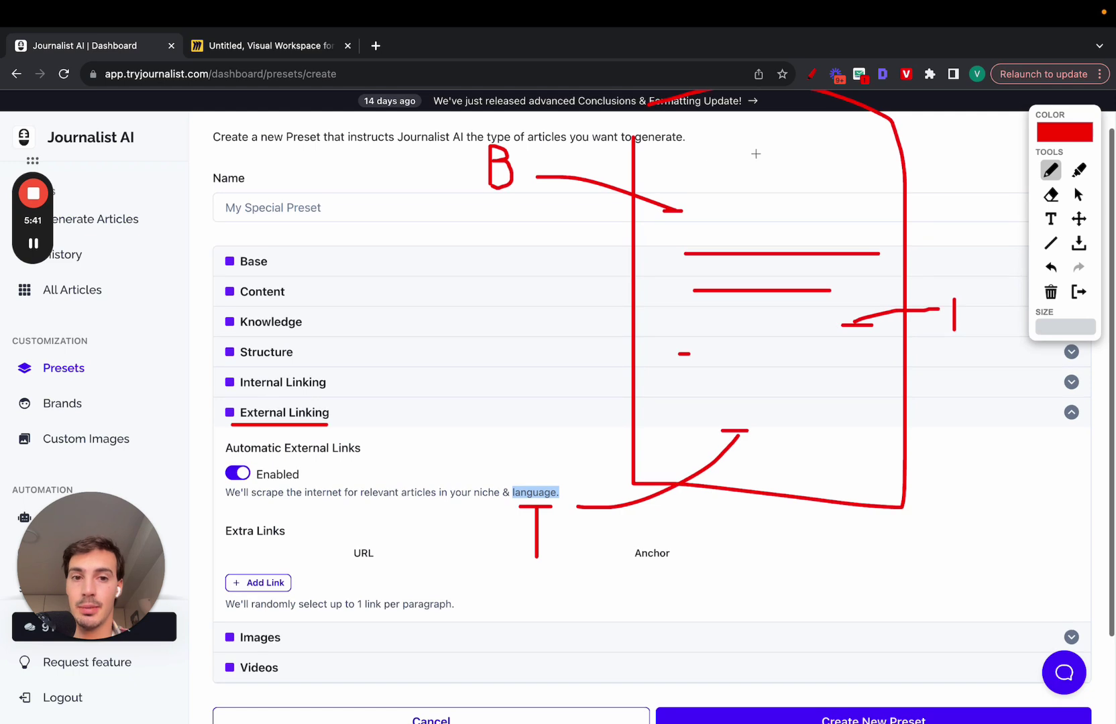
mouse_move(690, 190)
left_mouse_down()
mouse_move(664, 190)
mouse_move(809, 247)
mouse_move(830, 199)
mouse_move(689, 191)
left_mouse_up()
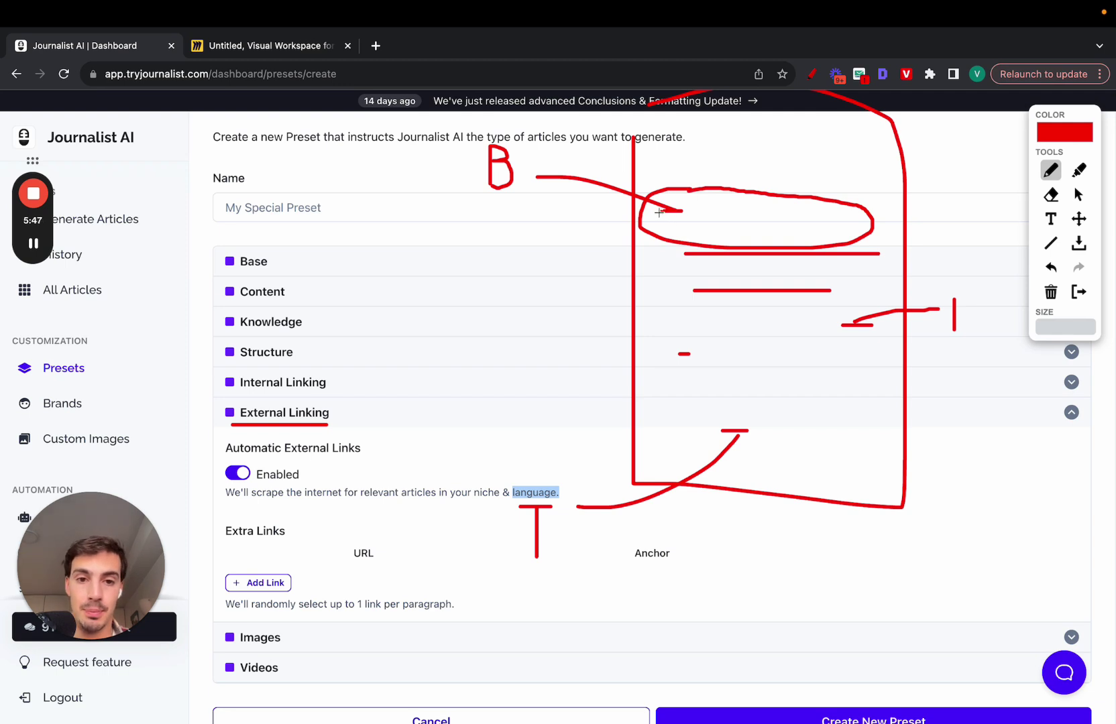
mouse_move(666, 226)
left_mouse_down()
mouse_move(687, 210)
mouse_move(697, 221)
left_mouse_up()
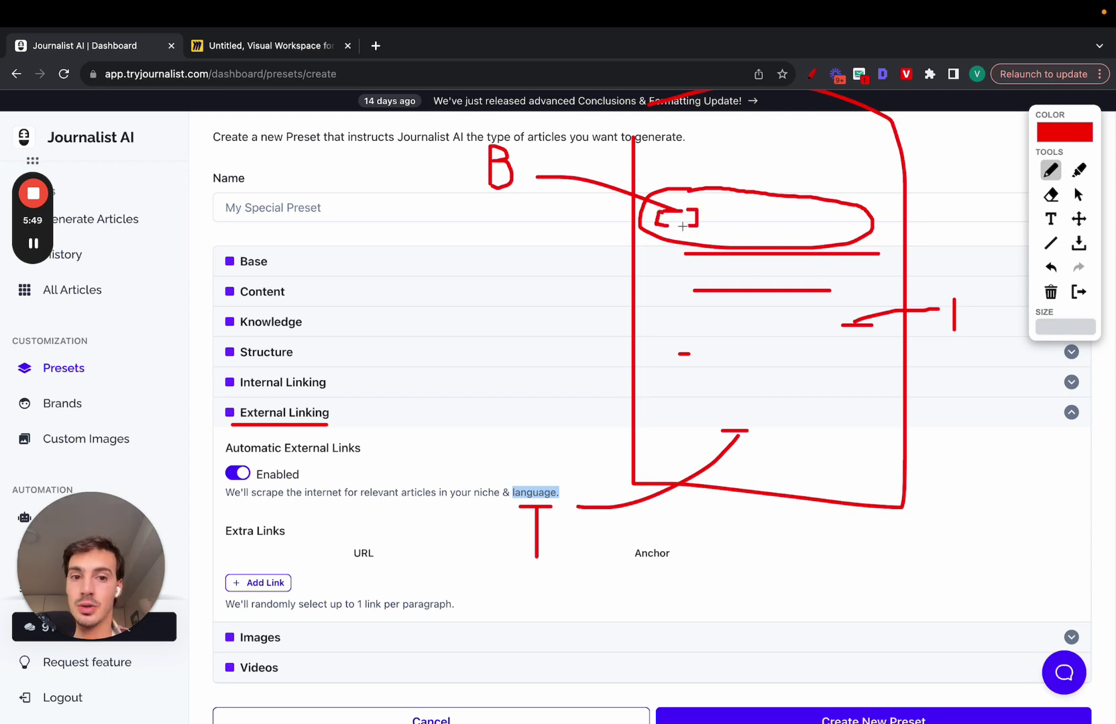
mouse_move(500, 139)
left_mouse_down()
mouse_move(463, 196)
mouse_move(473, 344)
mouse_move(488, 208)
left_mouse_up()
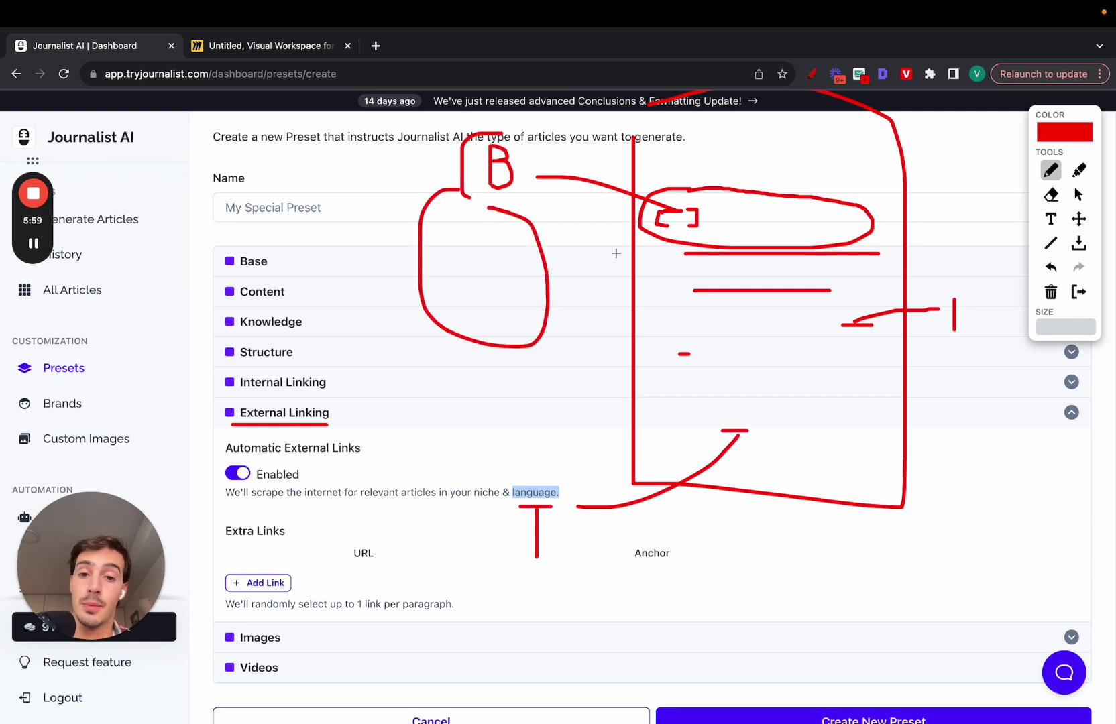
left_click_drag(648, 215, 549, 247)
left_click_drag(631, 216, 637, 226)
mouse_move(864, 311)
left_mouse_down()
mouse_move(822, 343)
mouse_move(858, 314)
left_mouse_up()
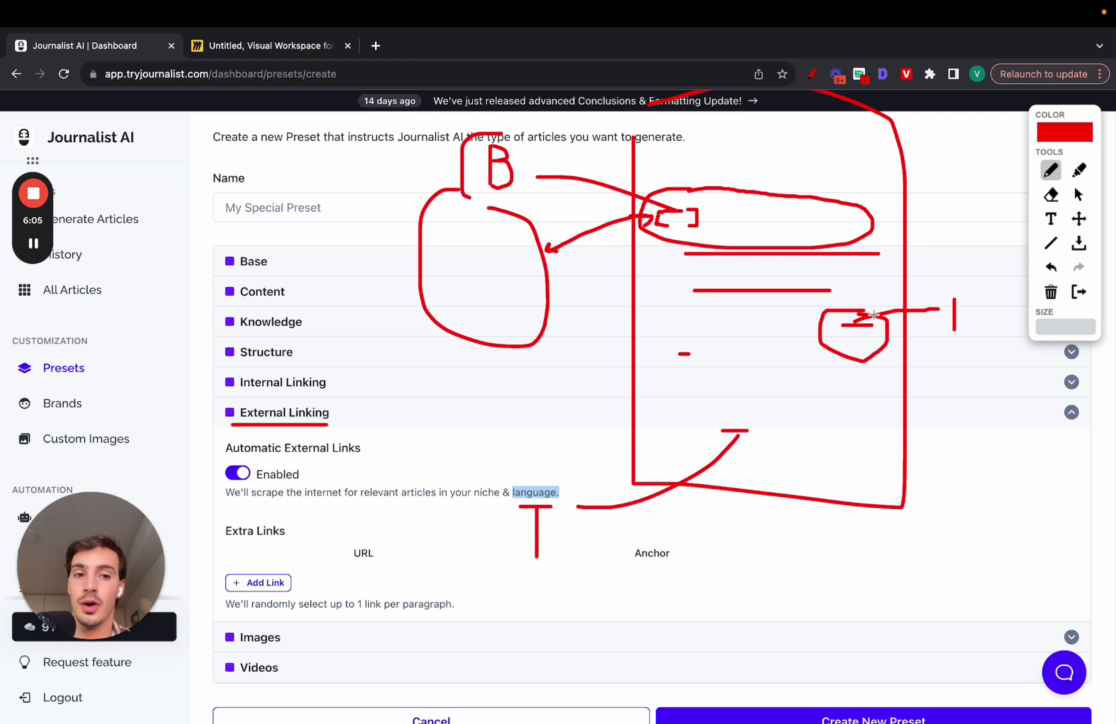
mouse_move(972, 286)
left_mouse_down()
mouse_move(943, 386)
mouse_move(988, 284)
mouse_move(967, 287)
left_mouse_up()
left_click_drag(865, 337, 938, 330)
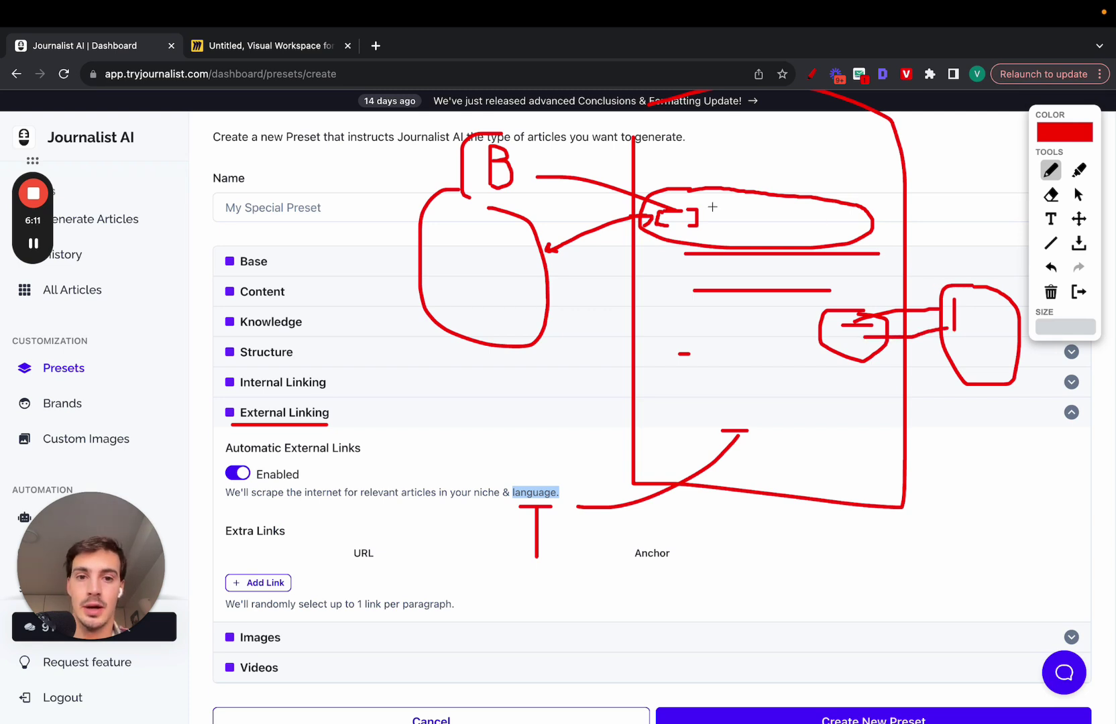
left_click_drag(668, 219, 693, 220)
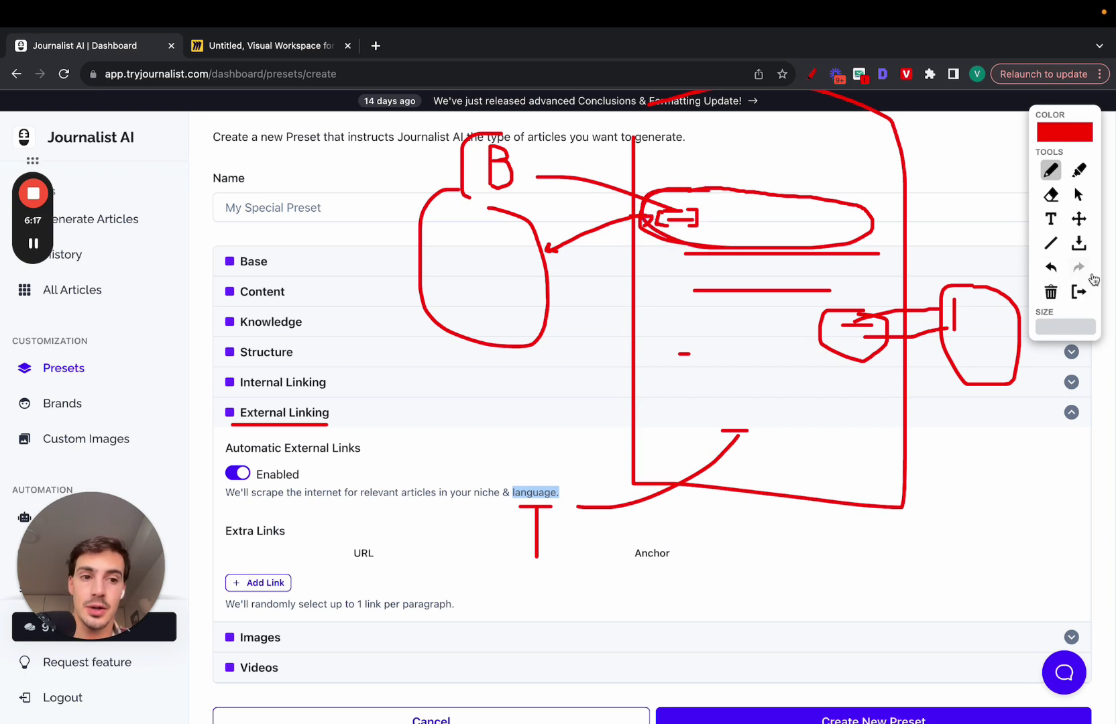
Clear the sketches, add two extra link rows and remove them, then collapse External Linking
left_click(1077, 293)
scroll(420, 431, "down", 2)
scroll(253, 389, "down", 2)
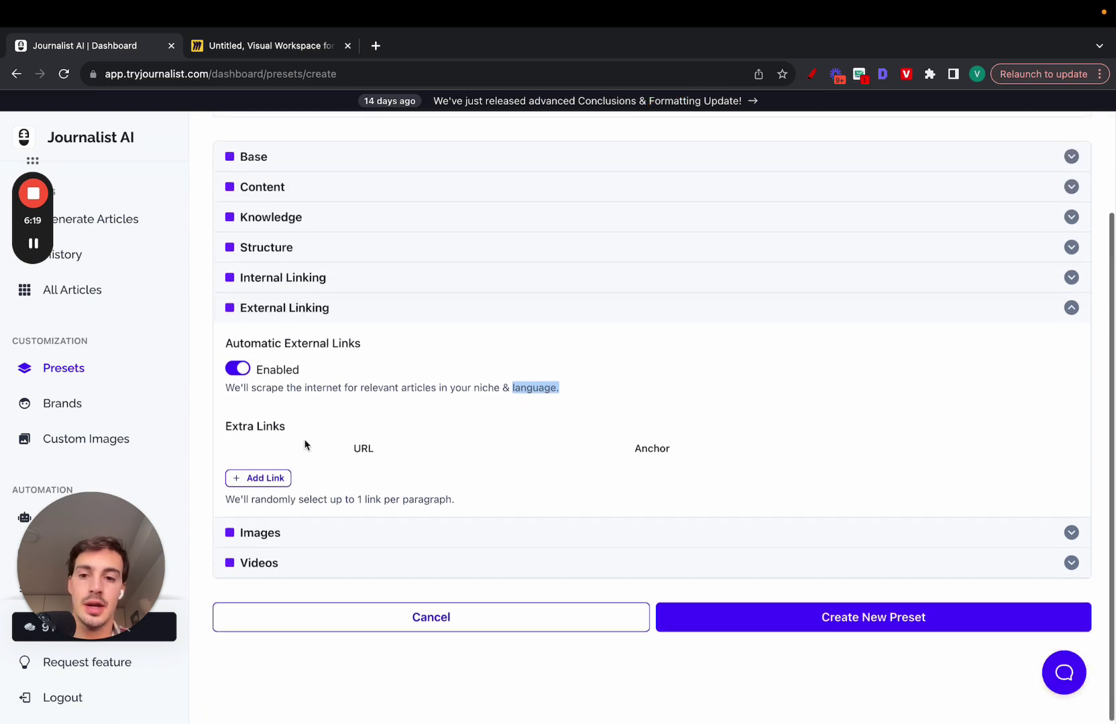
left_click(267, 473)
left_click(268, 513)
left_click(808, 480)
left_click(808, 480)
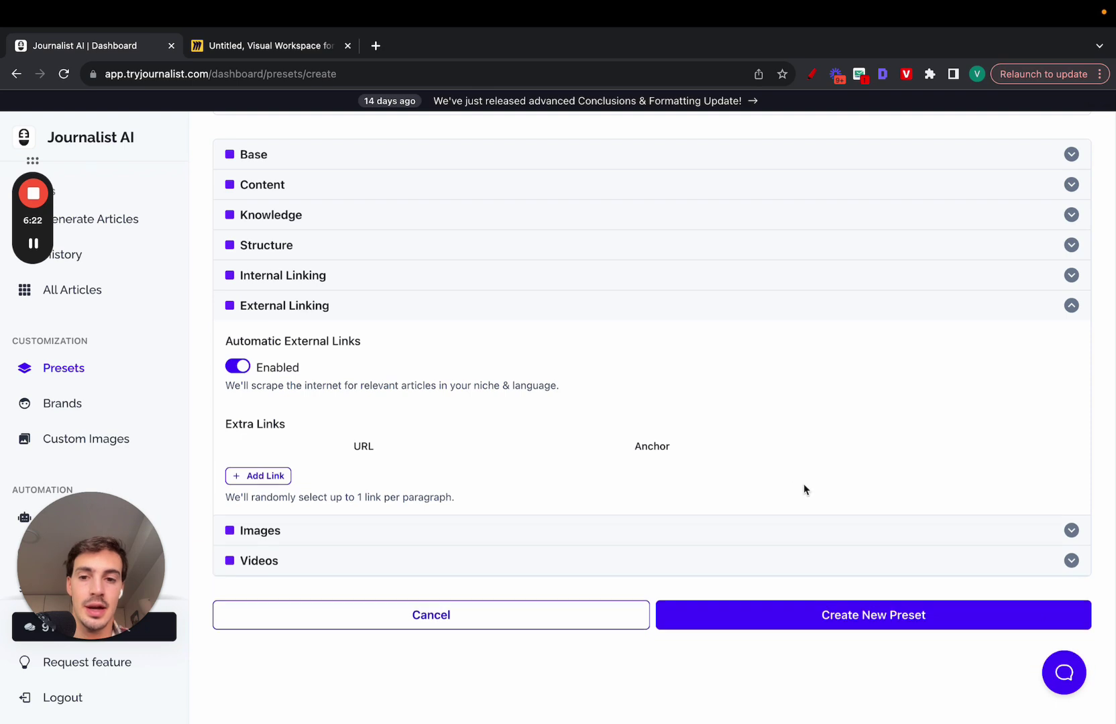
left_click(248, 299)
Expand Internal Linking, mark it up in red, clear the marks, and collapse the section
left_click(320, 432)
scroll(355, 402, "down", 2)
left_click(812, 75)
mouse_move(625, 176)
left_mouse_down()
mouse_move(904, 197)
mouse_move(676, 144)
left_mouse_up()
left_click_drag(670, 337, 696, 337)
left_click_drag(742, 279, 799, 279)
left_click_drag(783, 433, 813, 432)
mouse_move(674, 336)
left_mouse_down()
mouse_move(475, 307)
mouse_move(446, 322)
mouse_move(448, 295)
left_mouse_up()
mouse_move(794, 280)
left_mouse_down()
mouse_move(956, 181)
mouse_move(979, 188)
left_mouse_up()
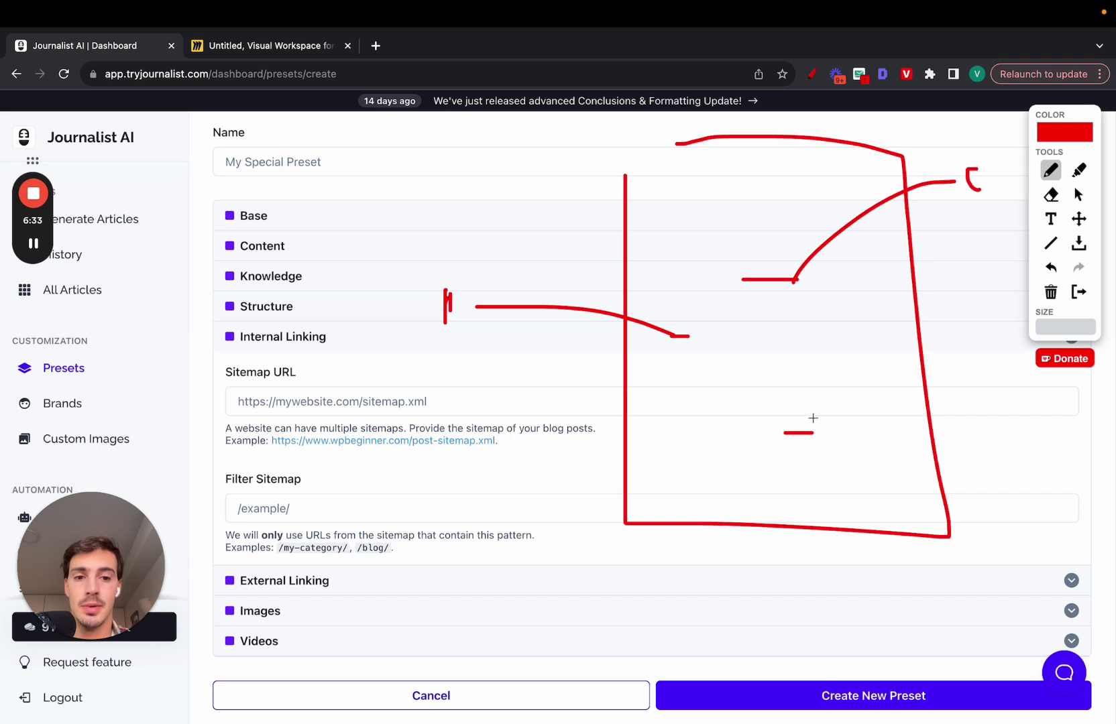
mouse_move(803, 430)
left_mouse_down()
mouse_move(956, 394)
mouse_move(981, 414)
mouse_move(997, 396)
mouse_move(982, 412)
left_mouse_up()
left_click(1078, 291)
left_click(286, 336)
Expand Structure and mark Conclusion, FAQs and the Call-To-Action URL in red, then clear it
left_click(286, 399)
scroll(377, 407, "down", 2)
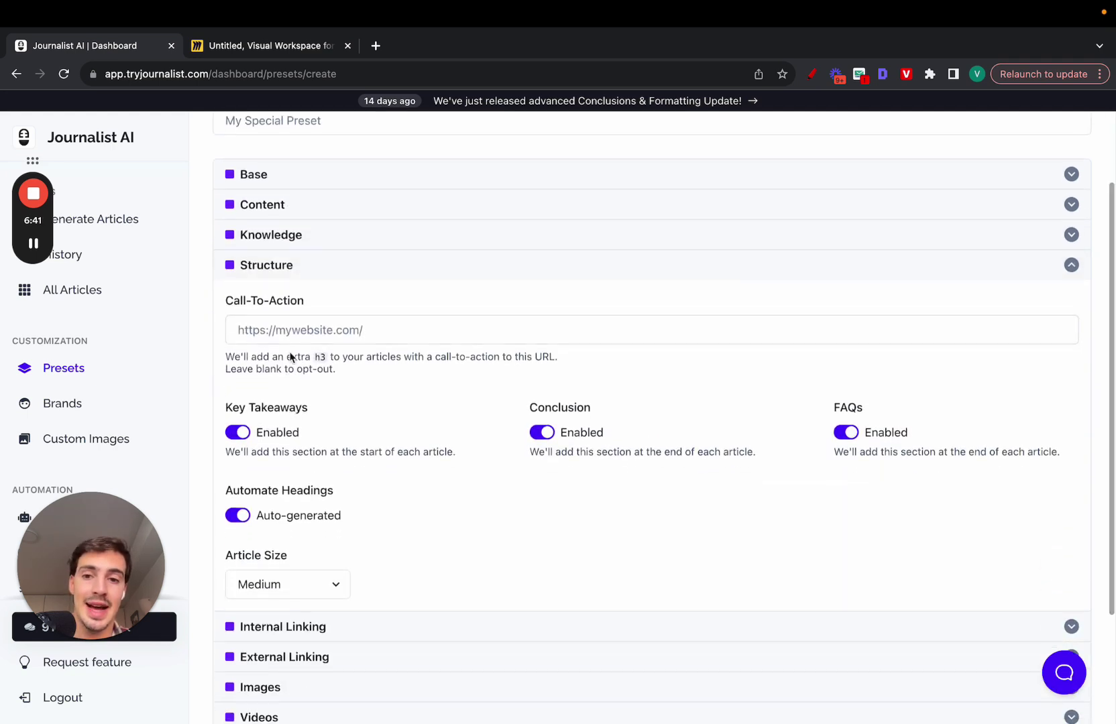
left_click(812, 74)
mouse_move(610, 206)
left_mouse_down()
mouse_move(670, 540)
mouse_move(617, 174)
left_mouse_up()
mouse_move(636, 464)
left_mouse_down()
mouse_move(842, 490)
mouse_move(654, 534)
mouse_move(638, 479)
left_mouse_up()
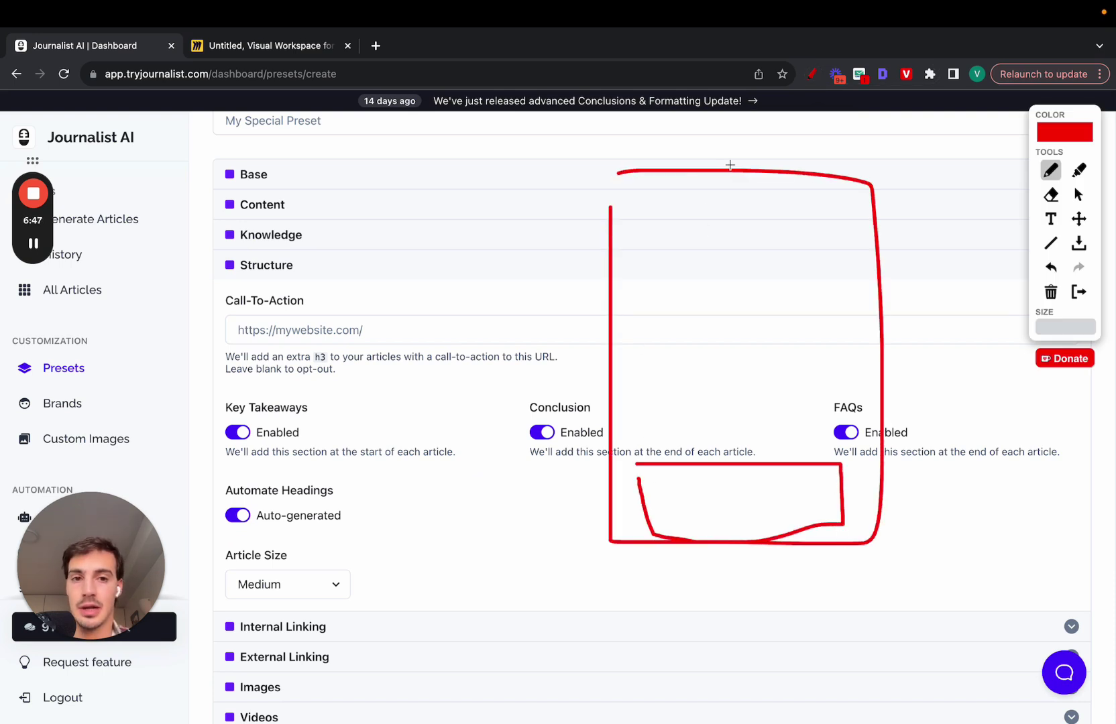
mouse_move(729, 165)
left_mouse_down()
mouse_move(732, 141)
mouse_move(744, 164)
left_mouse_up()
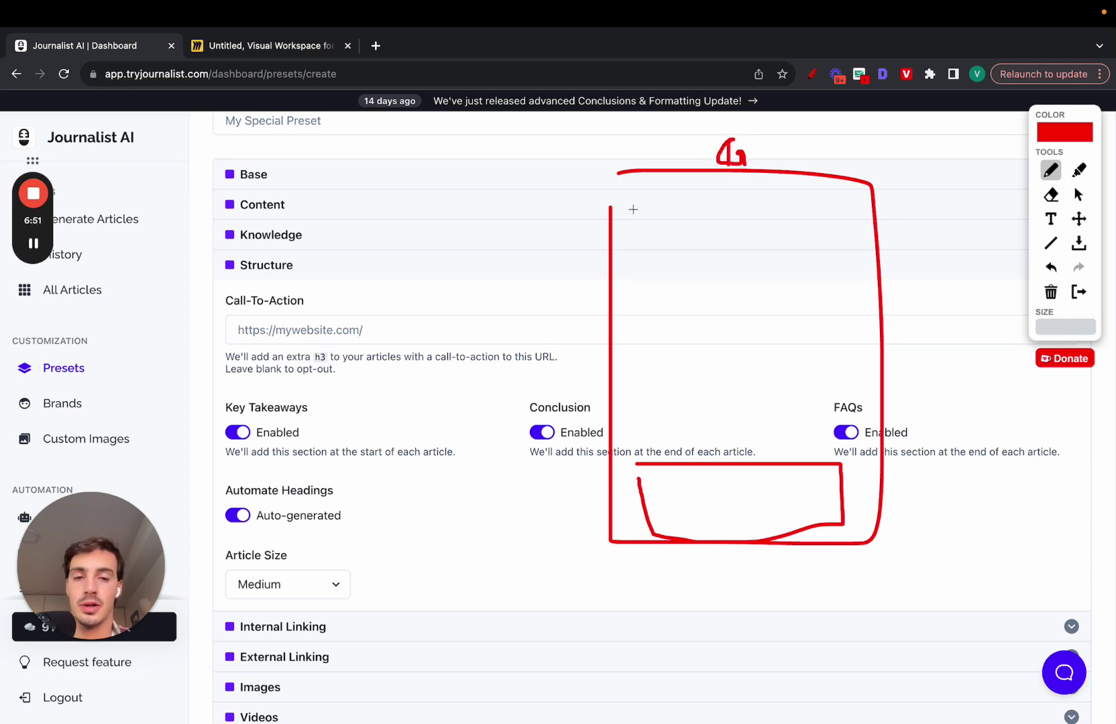
mouse_move(630, 458)
left_mouse_down()
mouse_move(876, 561)
mouse_move(721, 475)
left_mouse_up()
left_click_drag(703, 537, 558, 632)
left_click_drag(488, 620, 425, 661)
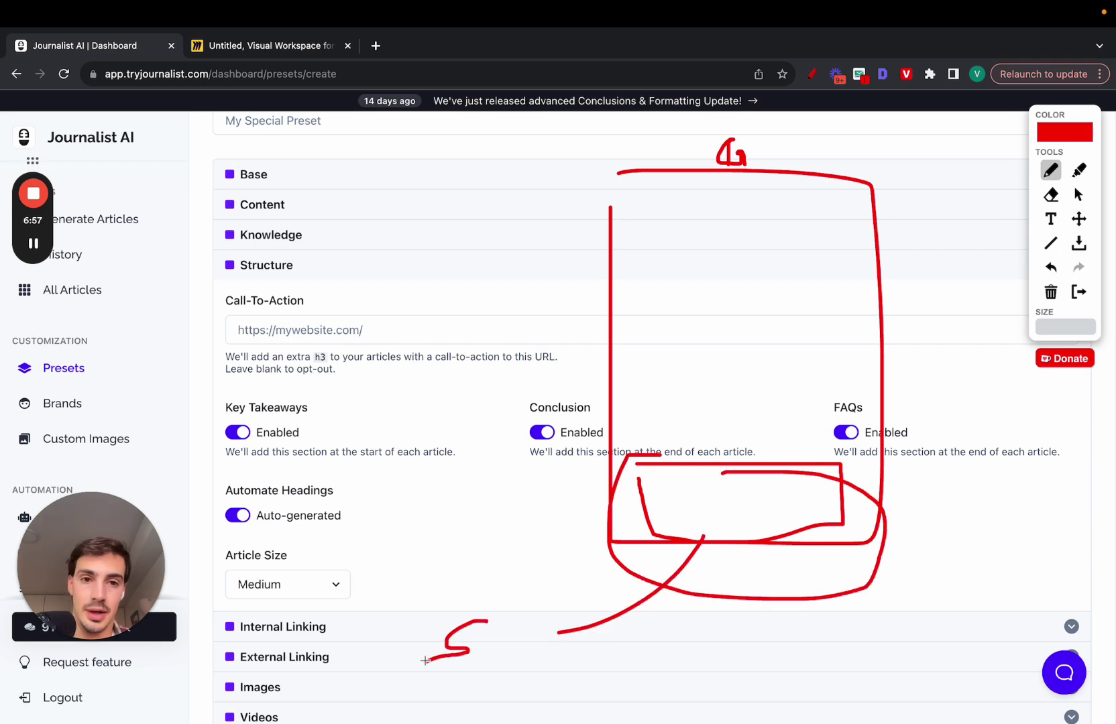
mouse_move(821, 164)
left_mouse_down()
mouse_move(836, 140)
mouse_move(820, 147)
left_mouse_up()
mouse_move(711, 455)
left_mouse_down()
mouse_move(607, 463)
mouse_move(855, 572)
mouse_move(864, 562)
mouse_move(1006, 586)
left_mouse_up()
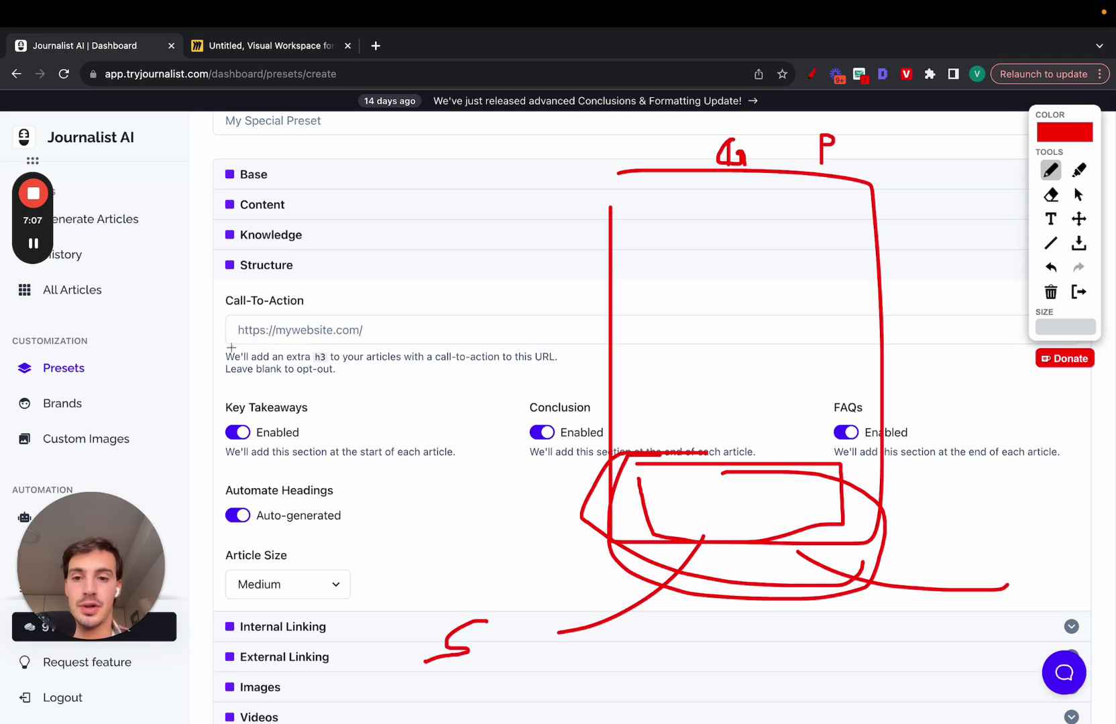
left_click_drag(230, 346, 378, 346)
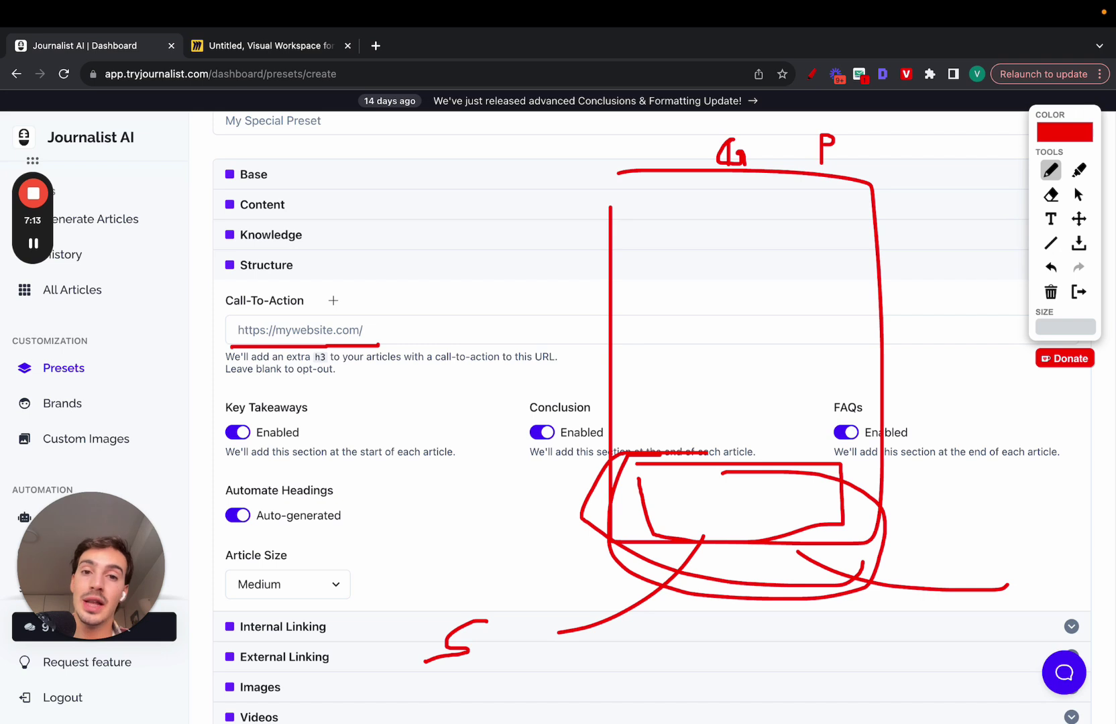
mouse_move(741, 453)
left_mouse_down()
mouse_move(644, 537)
mouse_move(820, 461)
mouse_move(749, 453)
left_mouse_up()
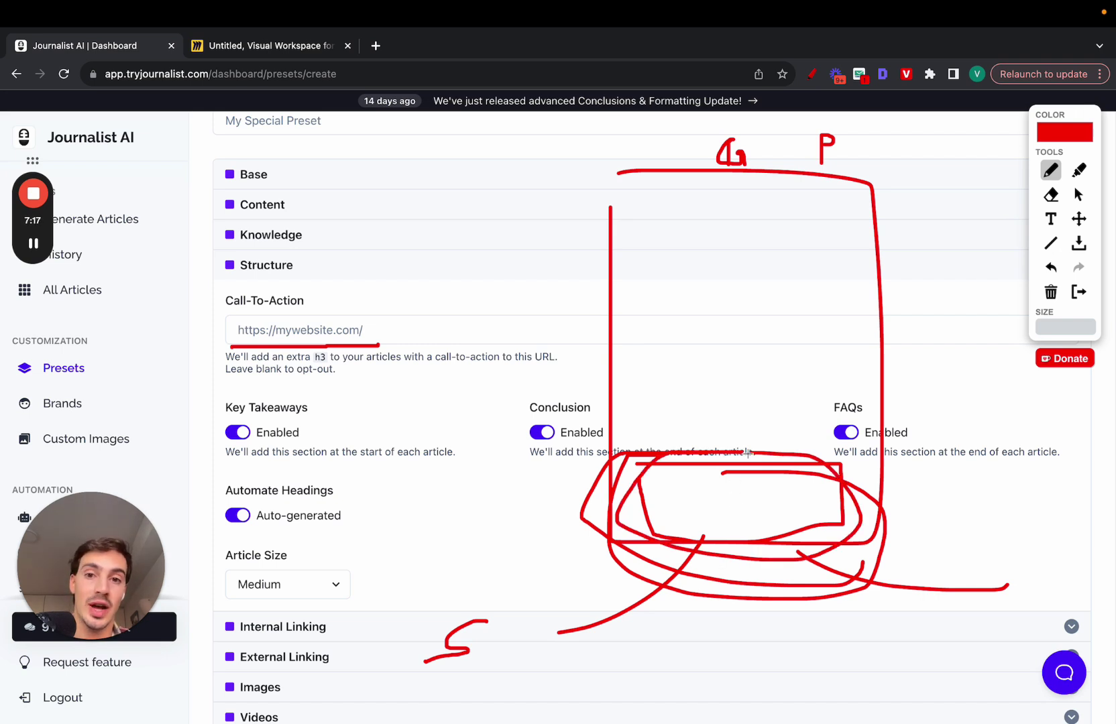
left_click(1078, 292)
Try custom headings, remove two h3 rows, revert to auto-generated, and check Article Size options
scroll(365, 382, "down", 2)
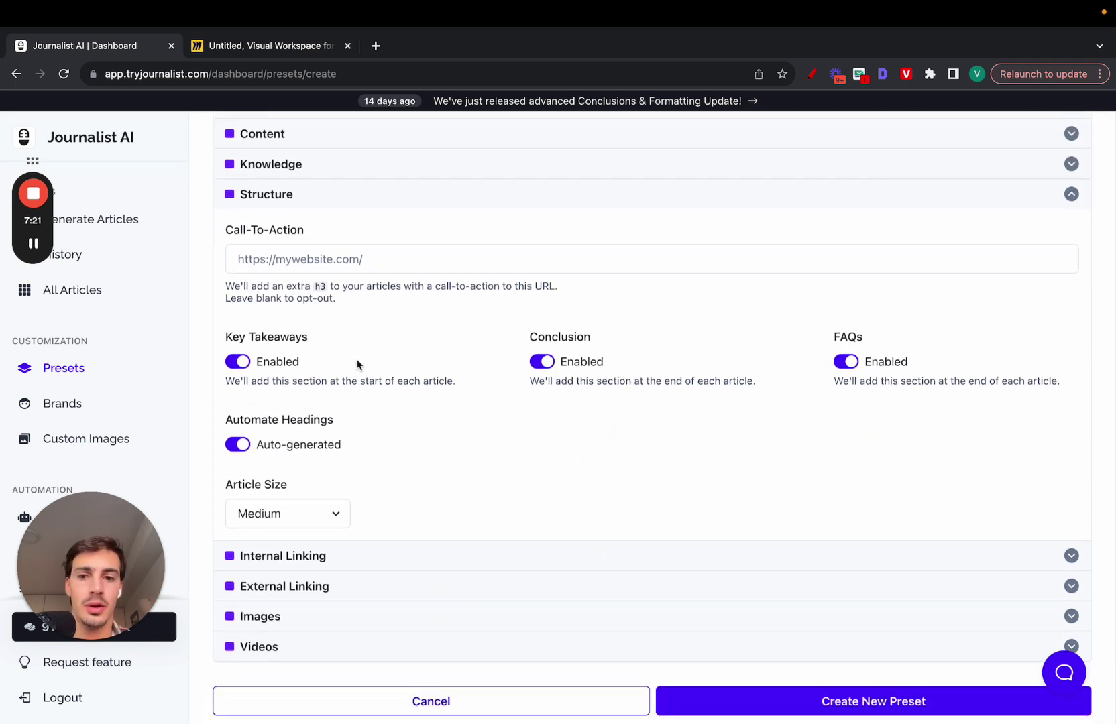
scroll(359, 366, "down", 1)
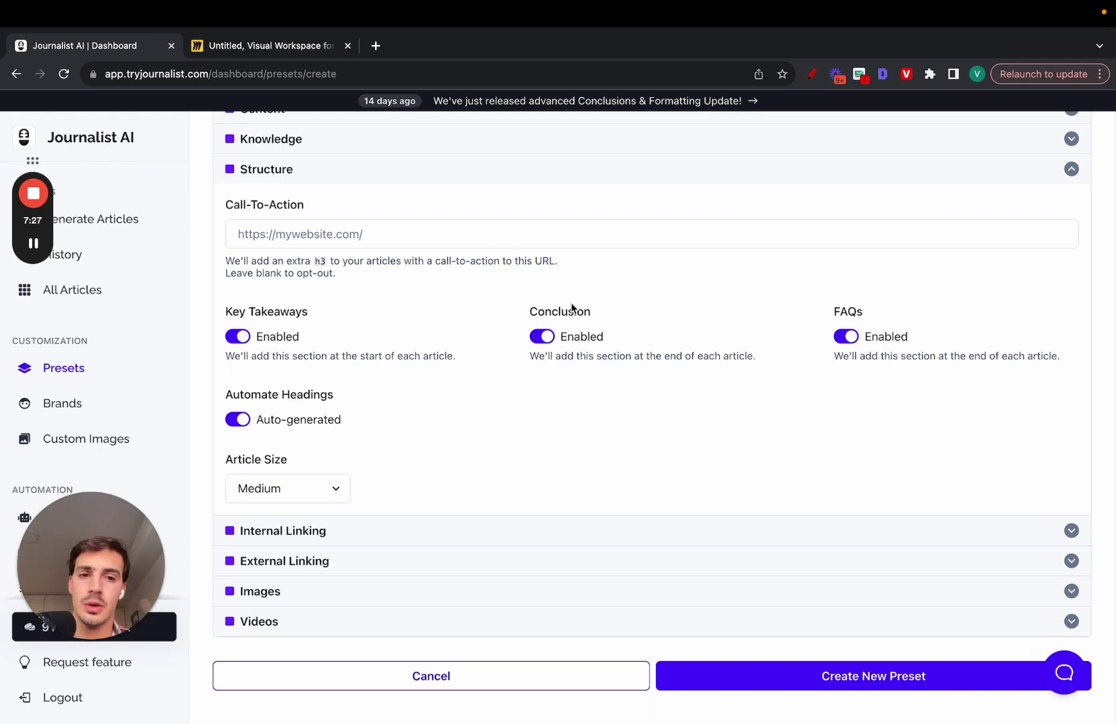
left_click(238, 419)
scroll(637, 327, "down", 4)
left_click(1069, 222)
left_click(1068, 222)
left_click(1074, 292)
left_click(1074, 292)
scroll(399, 303, "up", 2)
left_click(239, 262)
left_click(309, 435)
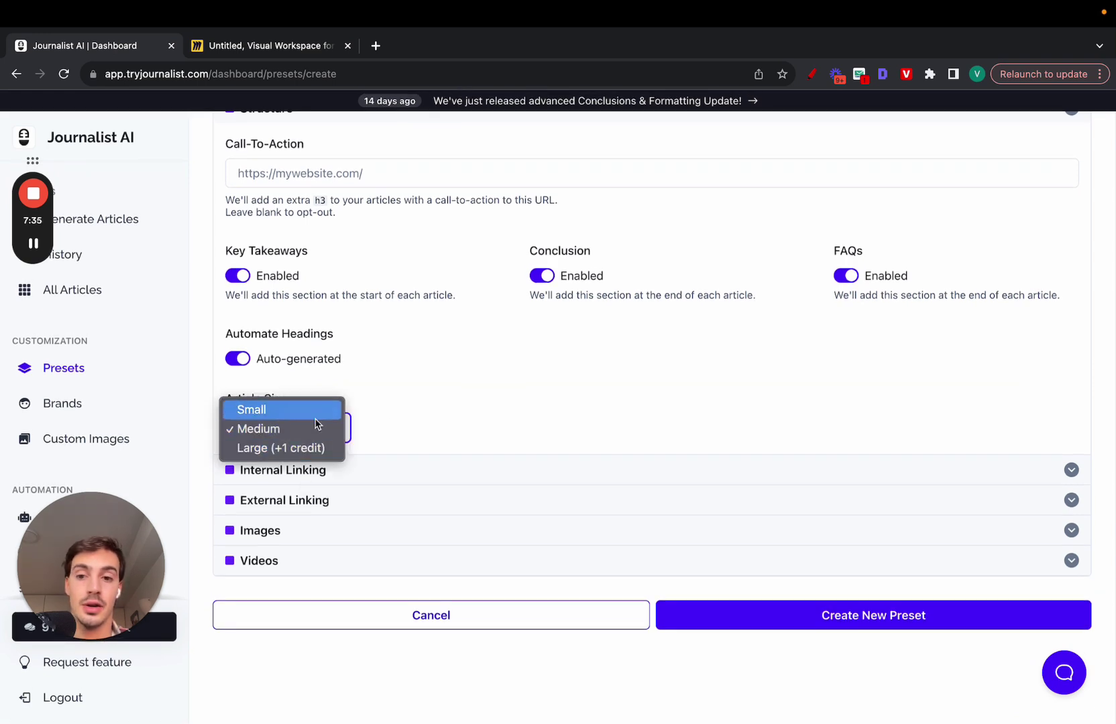
Keep Article Size Medium, collapse Structure, and switch on Connect to Web under Knowledge
left_click(401, 409)
scroll(292, 278, "up", 2)
left_click(288, 243)
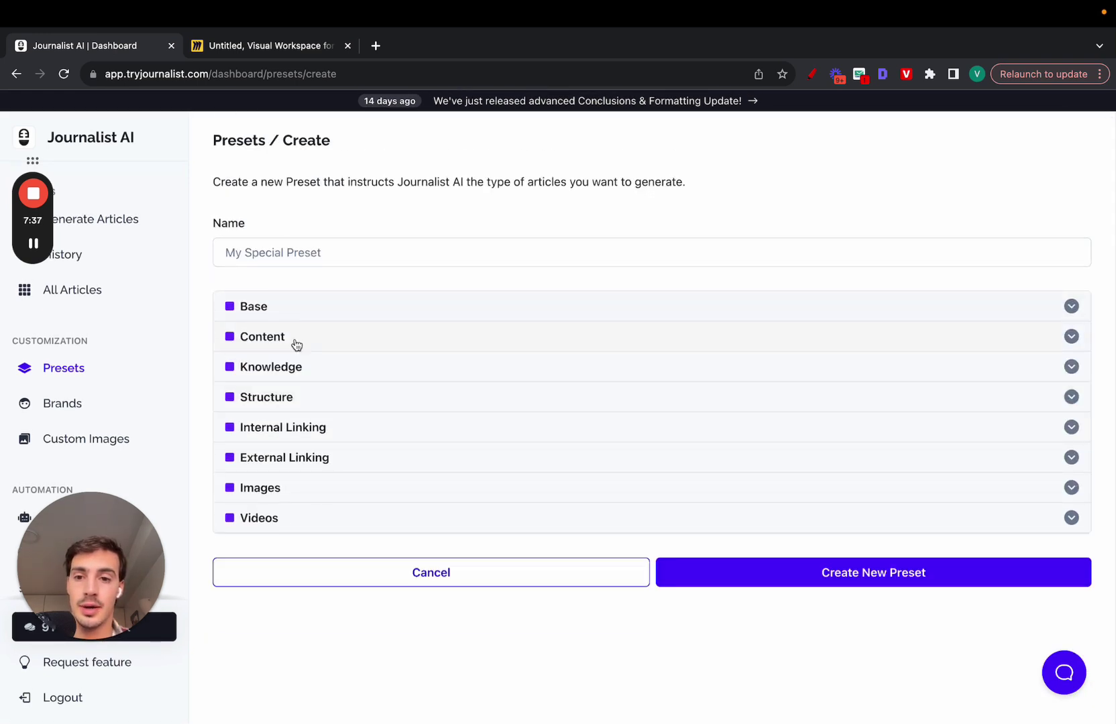
left_click(292, 376)
scroll(293, 382, "down", 1)
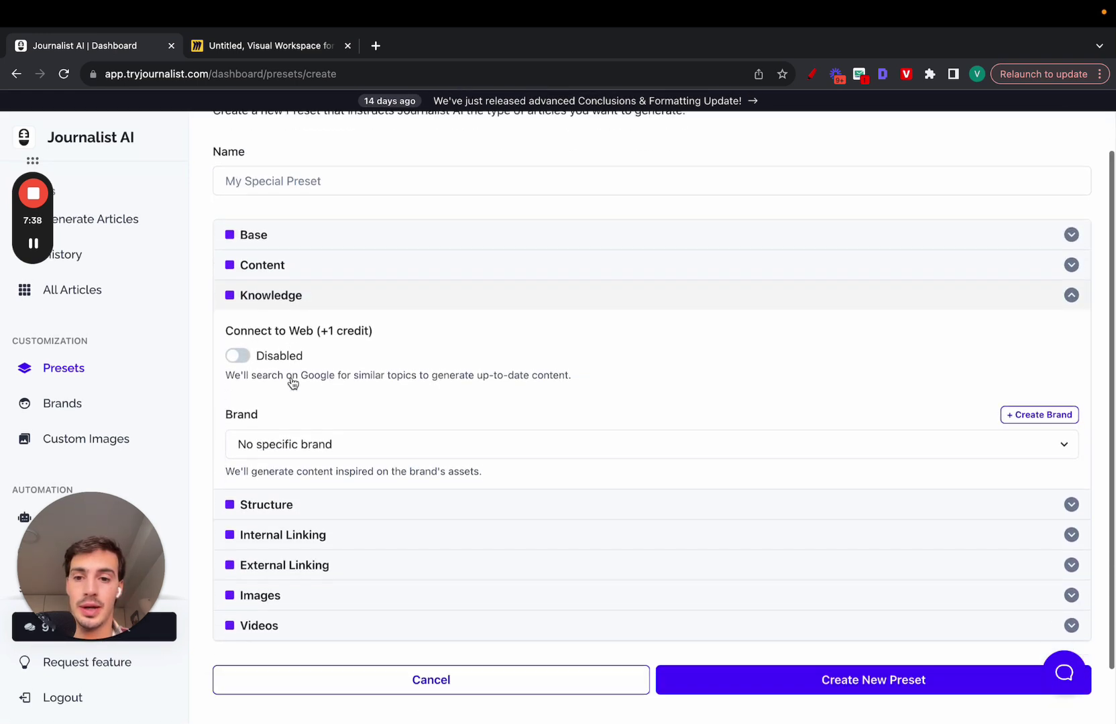
left_click(239, 354)
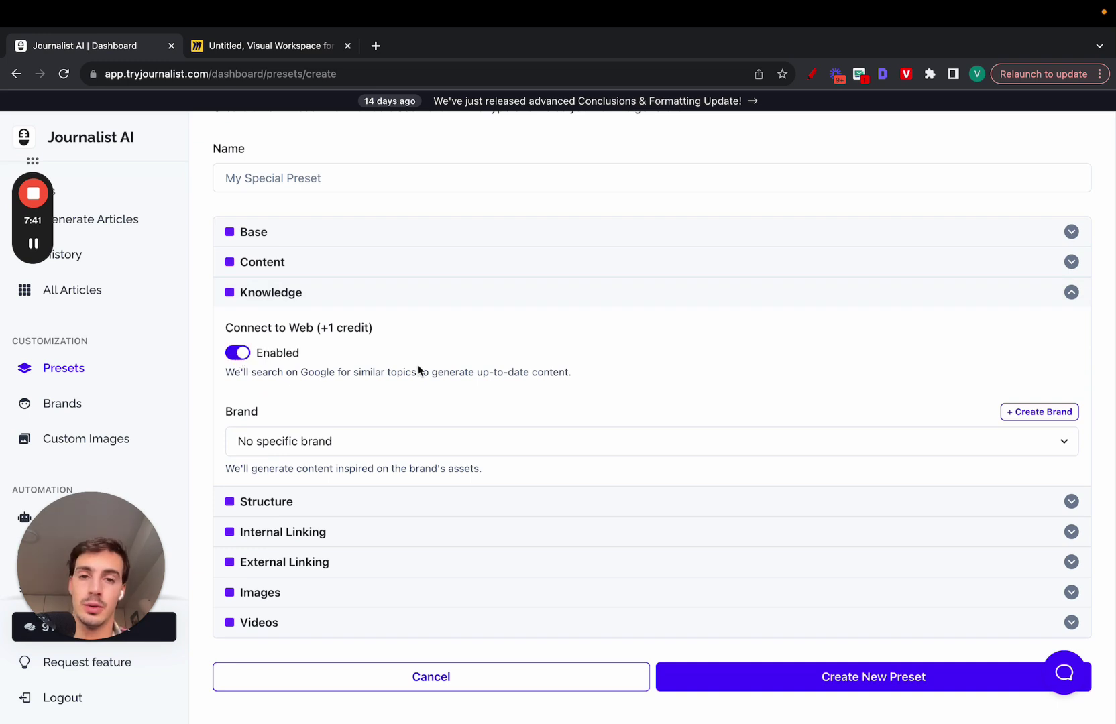
Mark the Brands option with a red stroke, then clear the sketch
scroll(418, 364, "down", 1)
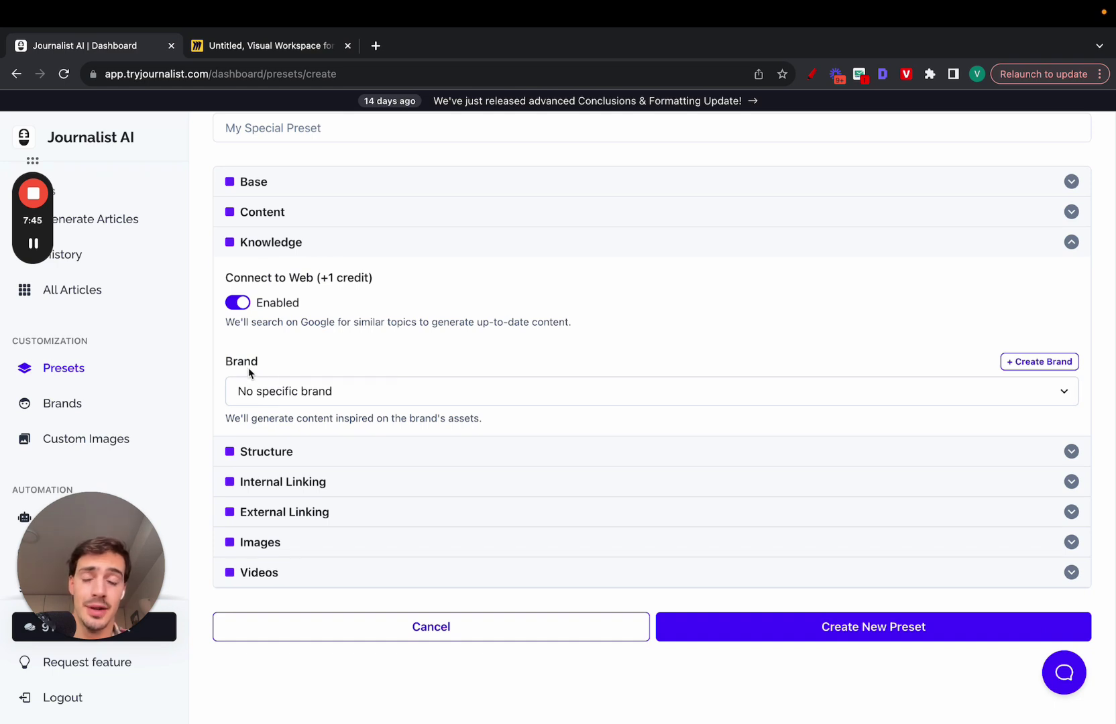
scroll(242, 368, "down", 1)
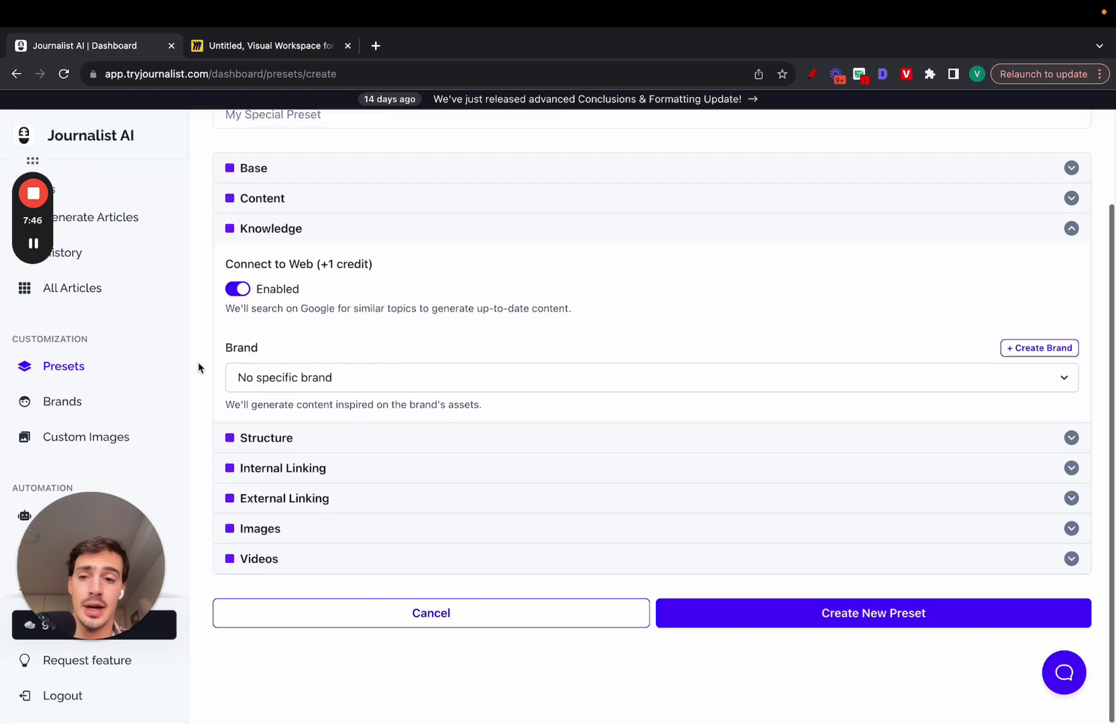
left_click(812, 74)
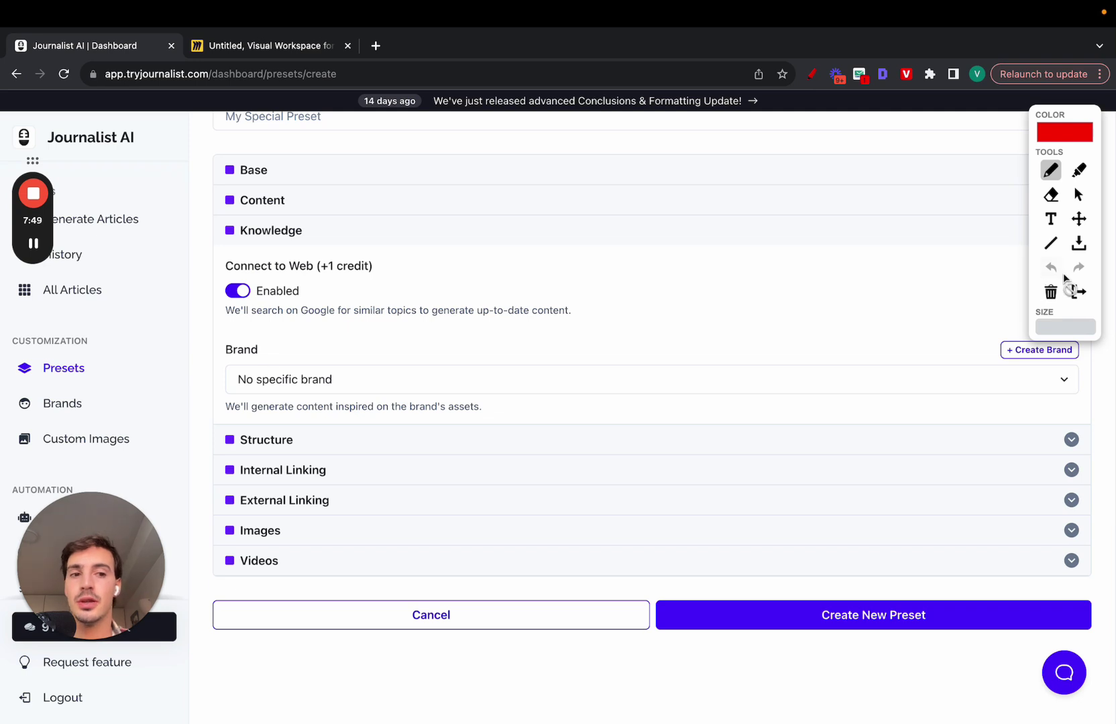
left_click_drag(110, 398, 98, 397)
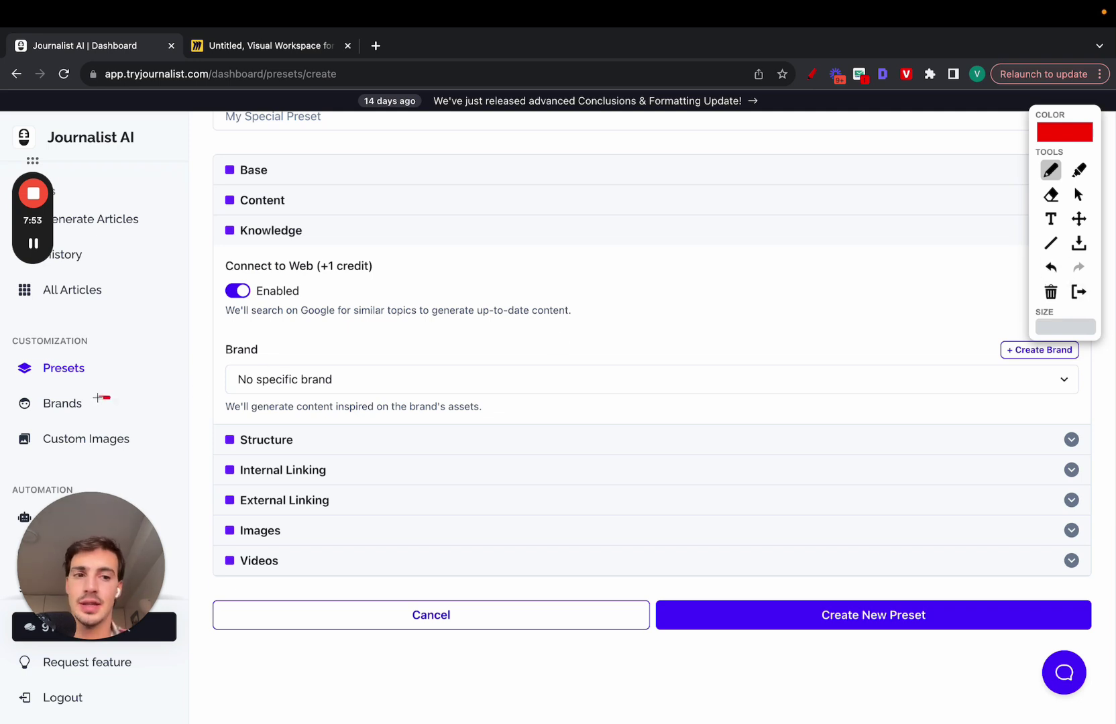
left_click(1078, 293)
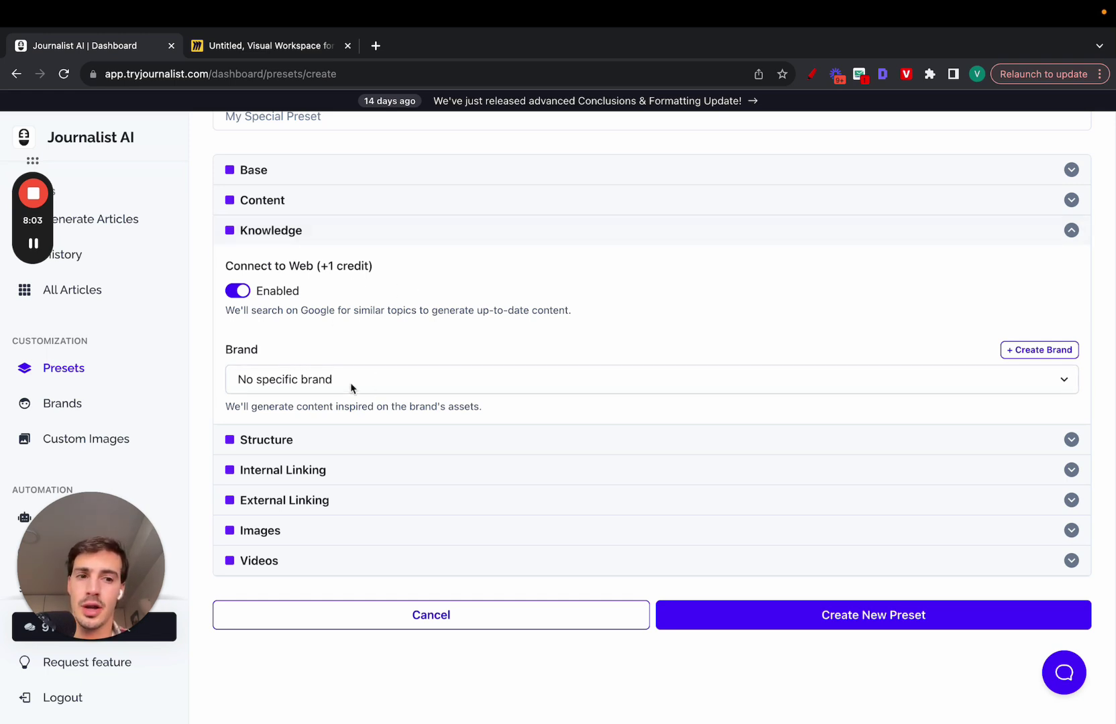
left_click(371, 240)
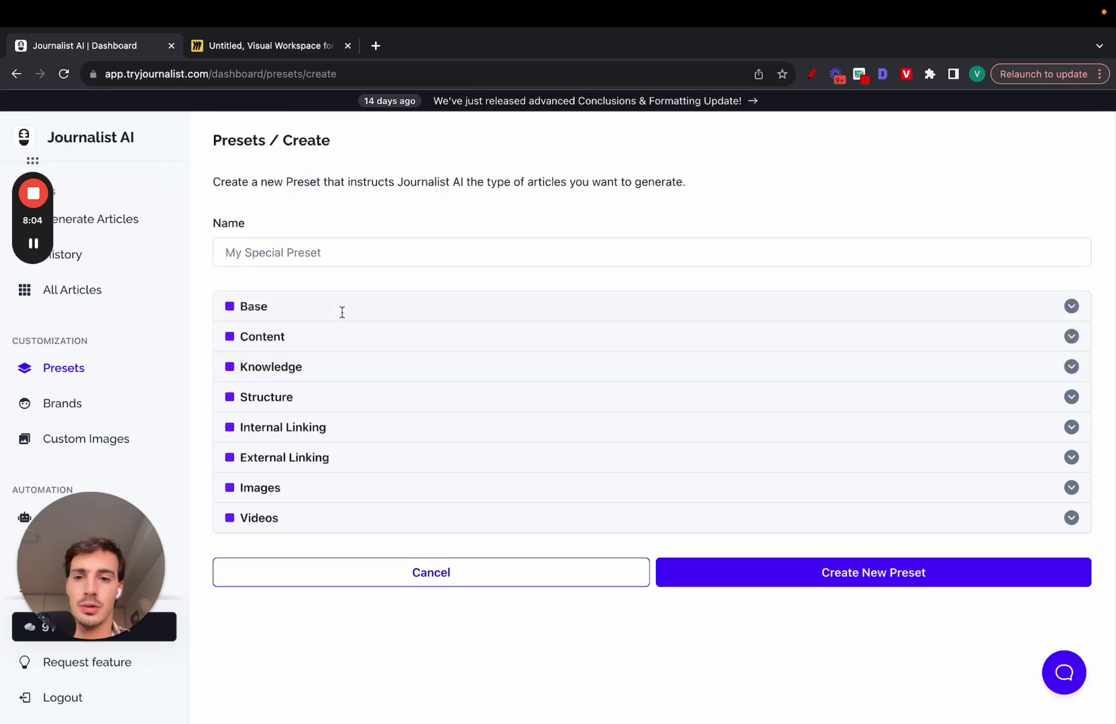
left_click(329, 344)
scroll(326, 346, "down", 3)
left_click(429, 252)
scroll(394, 394, "down", 15)
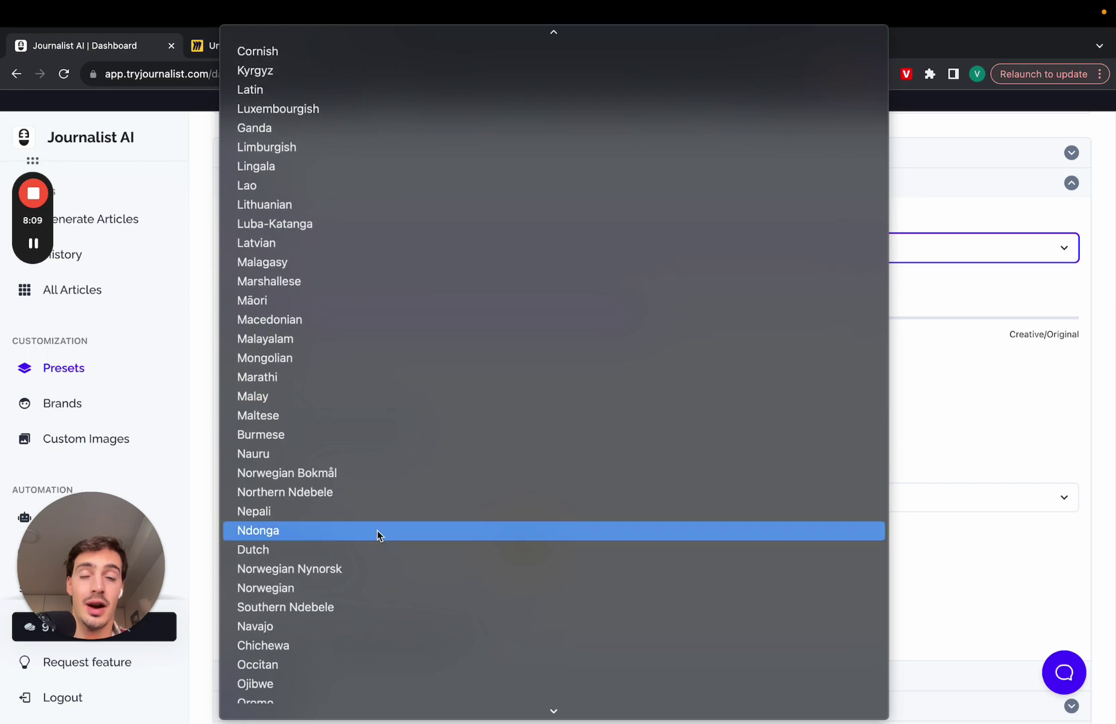
scroll(379, 424, "up", 10)
left_click(970, 293)
mouse_move(659, 318)
left_mouse_down()
mouse_move(392, 317)
mouse_move(927, 334)
mouse_move(1024, 354)
mouse_move(228, 330)
mouse_move(657, 310)
left_mouse_up()
scroll(331, 405, "down", 1)
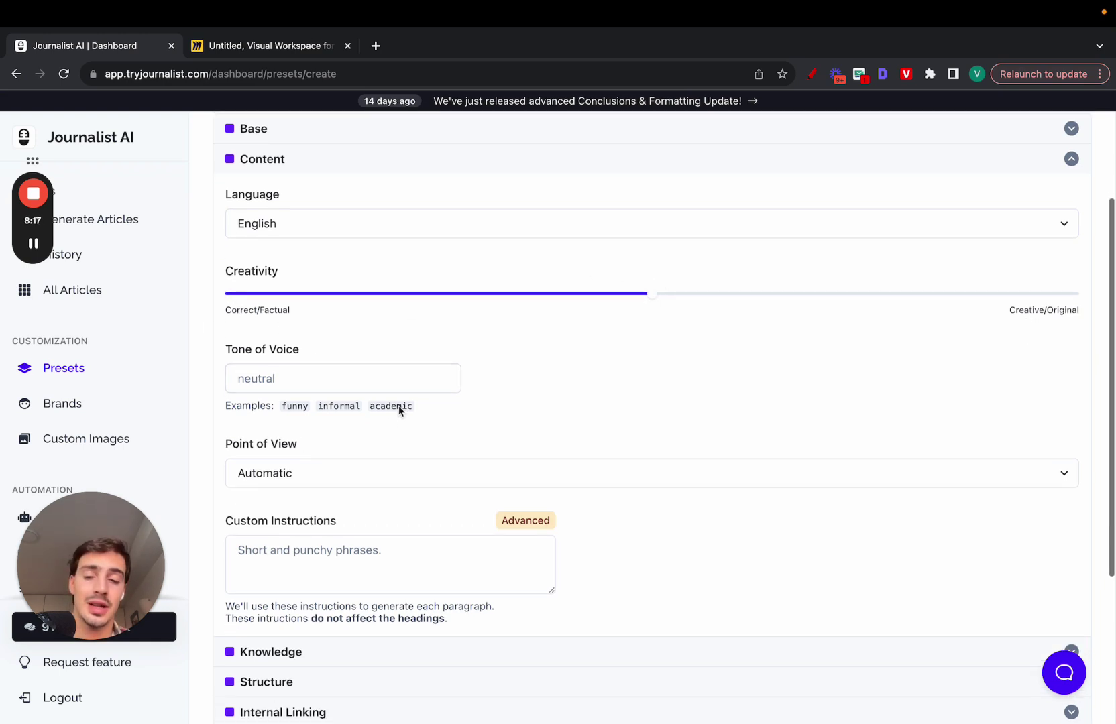
scroll(398, 403, "down", 1)
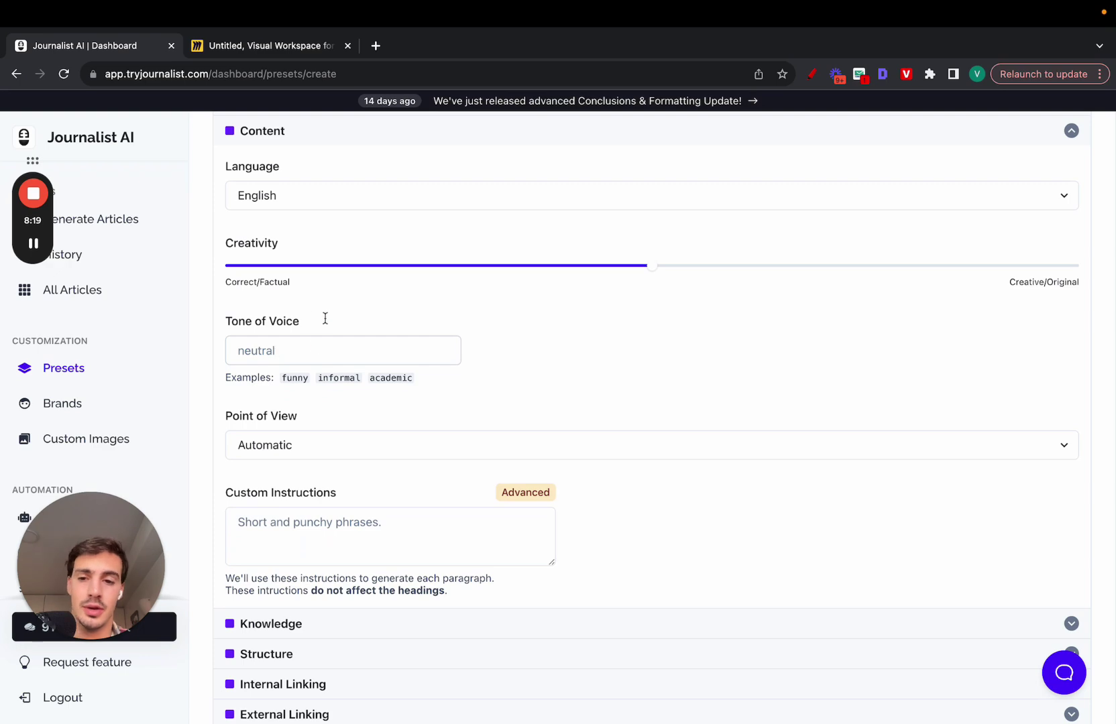
scroll(325, 349, "down", 3)
left_click(375, 353)
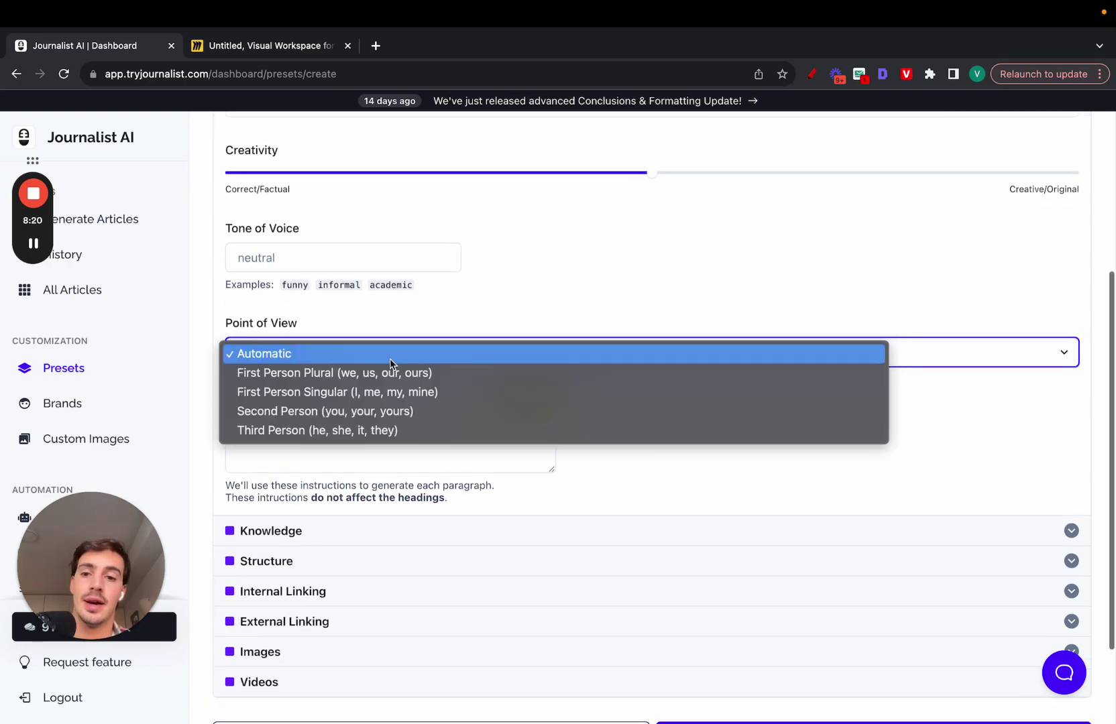
left_click(434, 324)
scroll(402, 434, "up", 9)
left_click(323, 309)
left_click(316, 316)
left_click(344, 371)
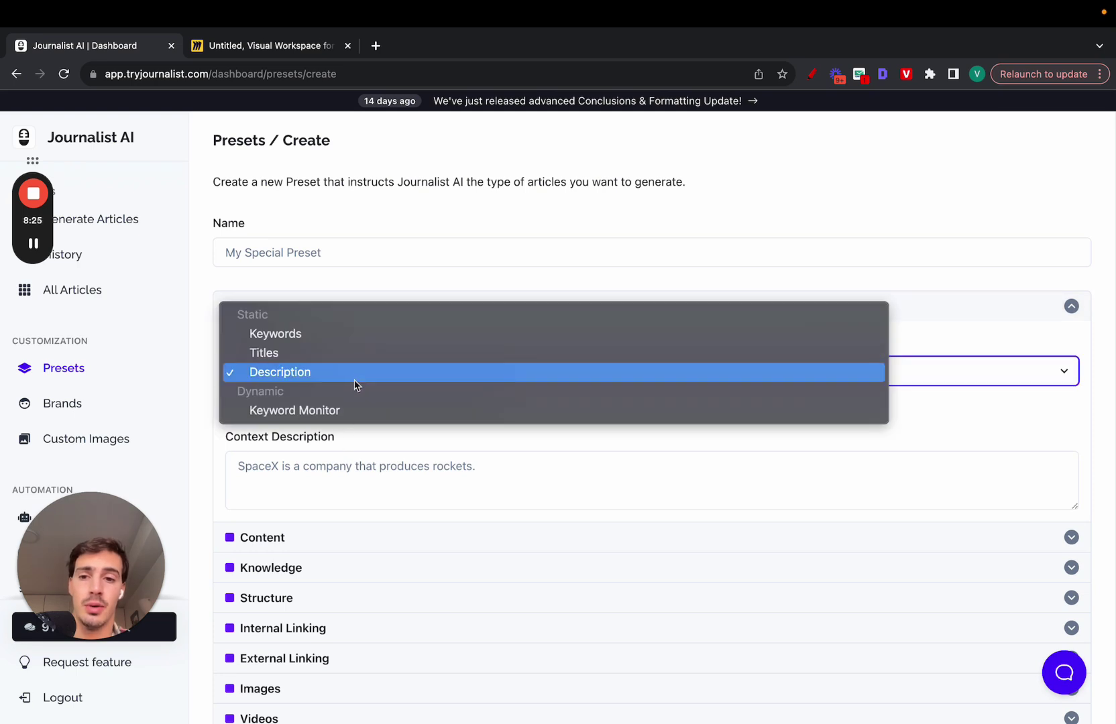
left_click(310, 368)
scroll(369, 448, "down", 1)
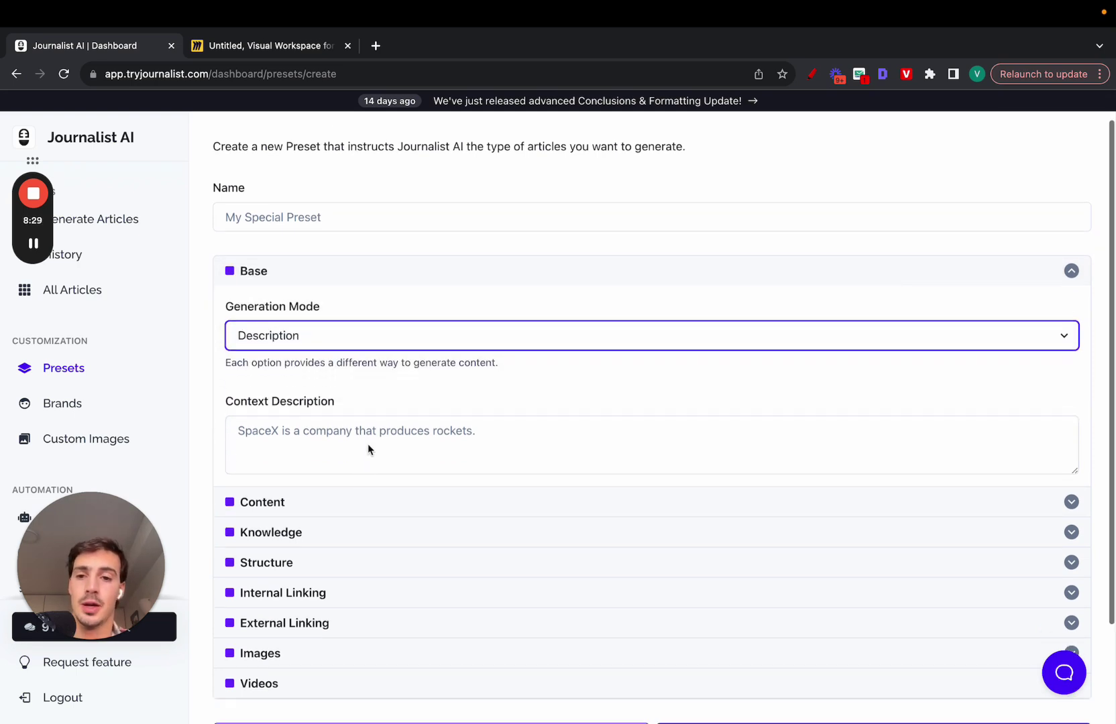
left_click(393, 280)
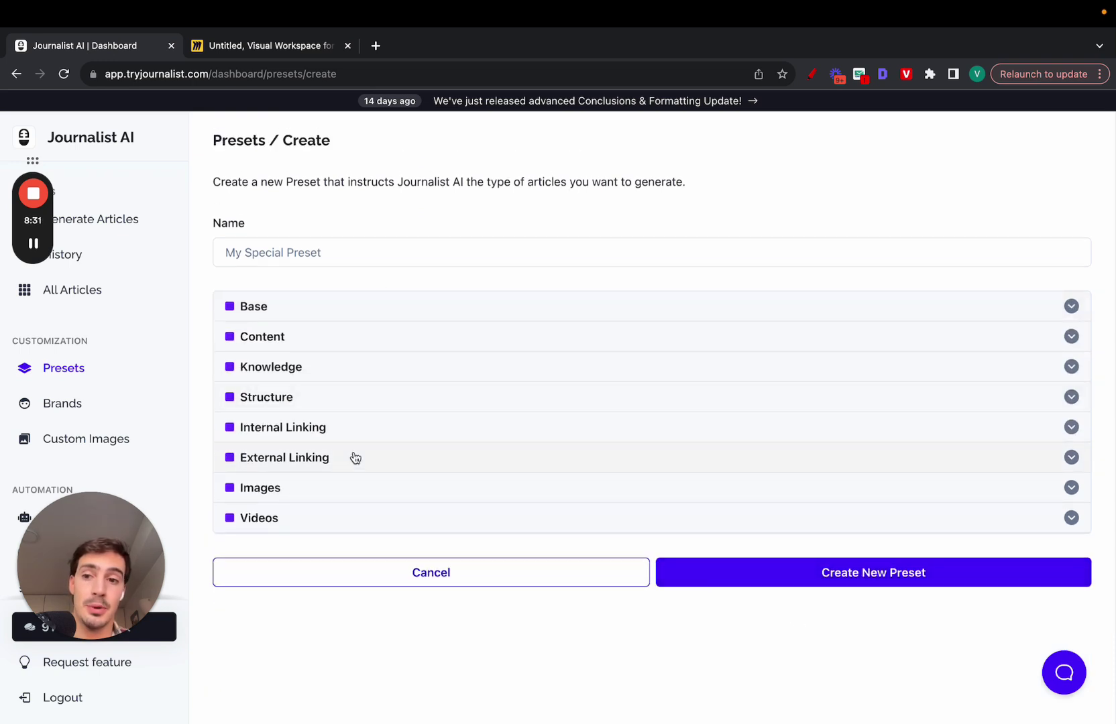
Open the Advanced article generator, load My Dog Grooming Preset, and choose 150 articles
left_click(129, 224)
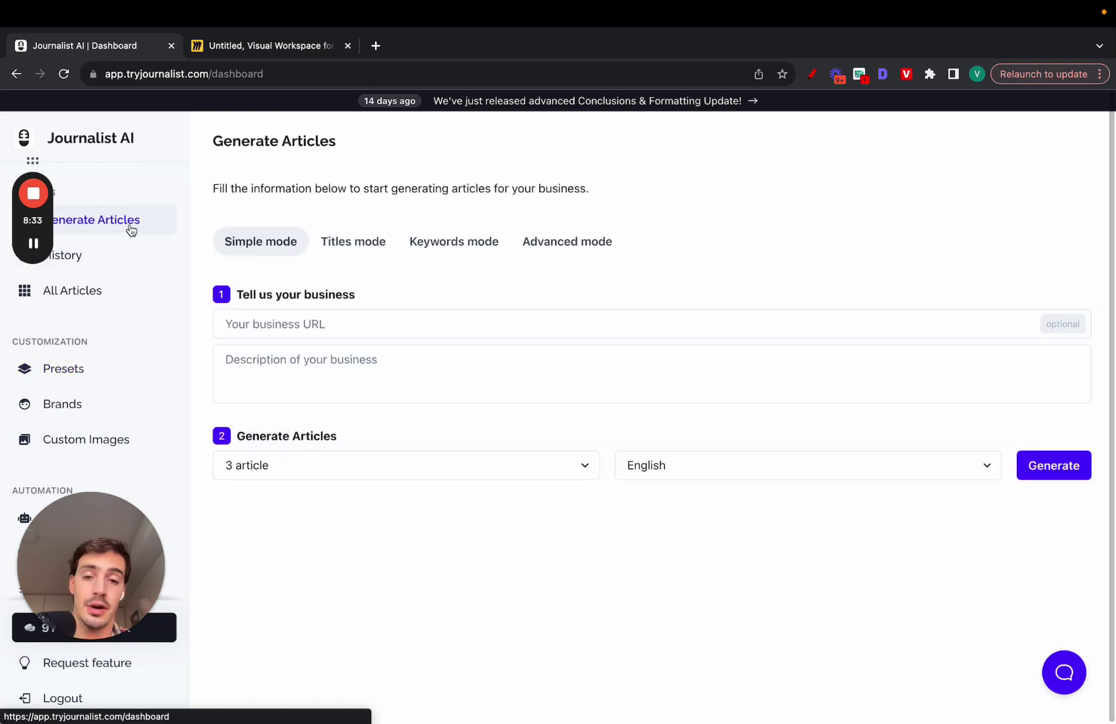
left_click(578, 243)
left_click(917, 299)
left_click(895, 384)
scroll(526, 346, "down", 10)
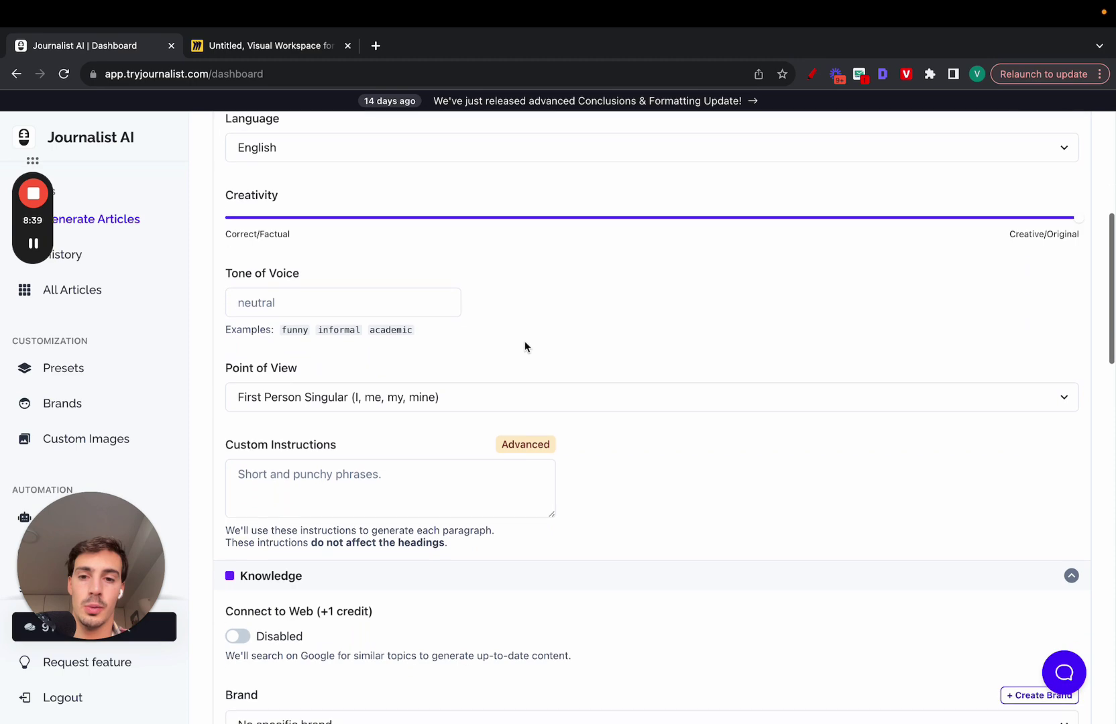
scroll(526, 343, "down", 18)
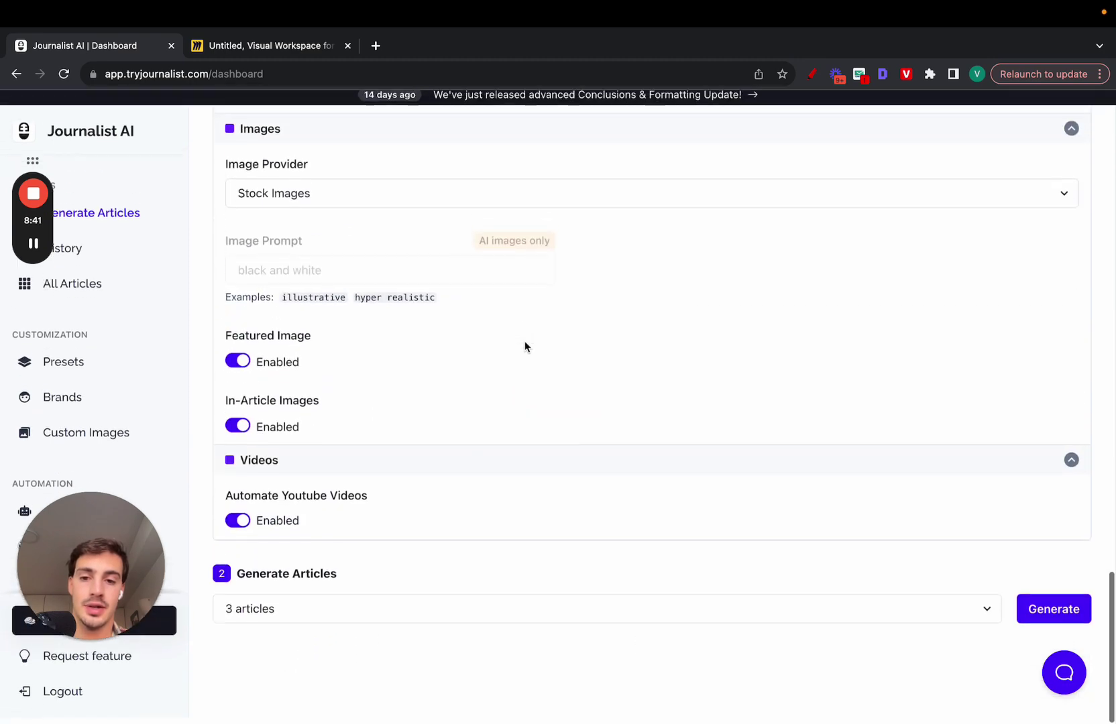
left_click(477, 622)
left_click(440, 691)
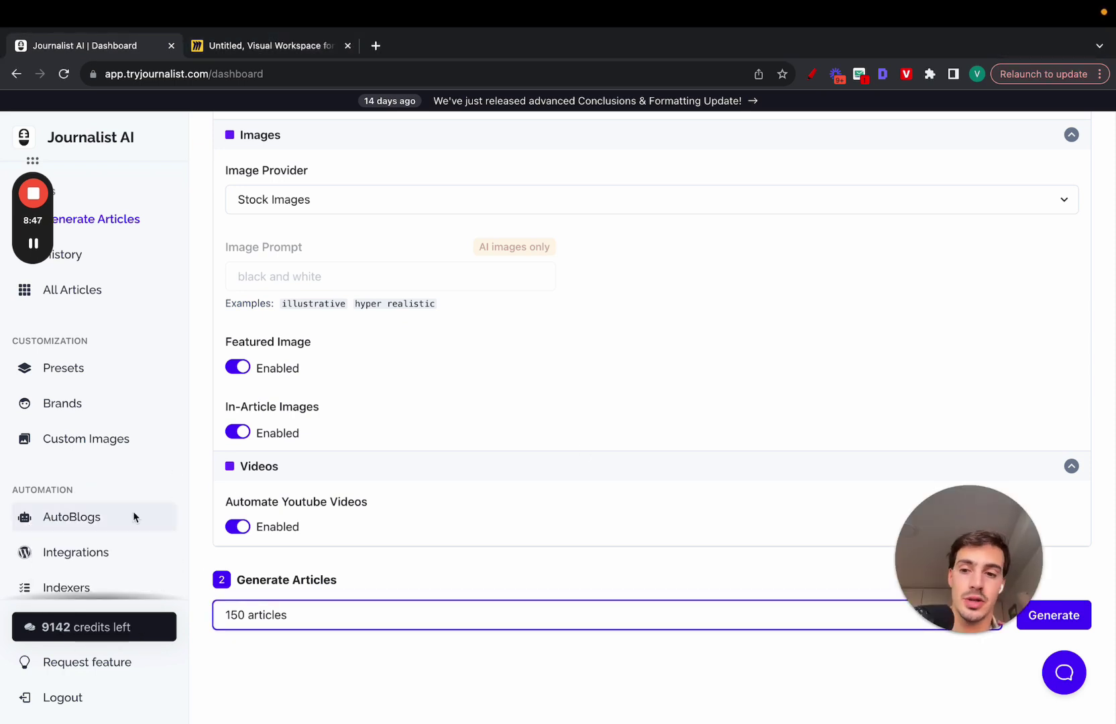
Start a new autoblog using My Dog Grooming Preset with a quantity of 5 articles
left_click(115, 520)
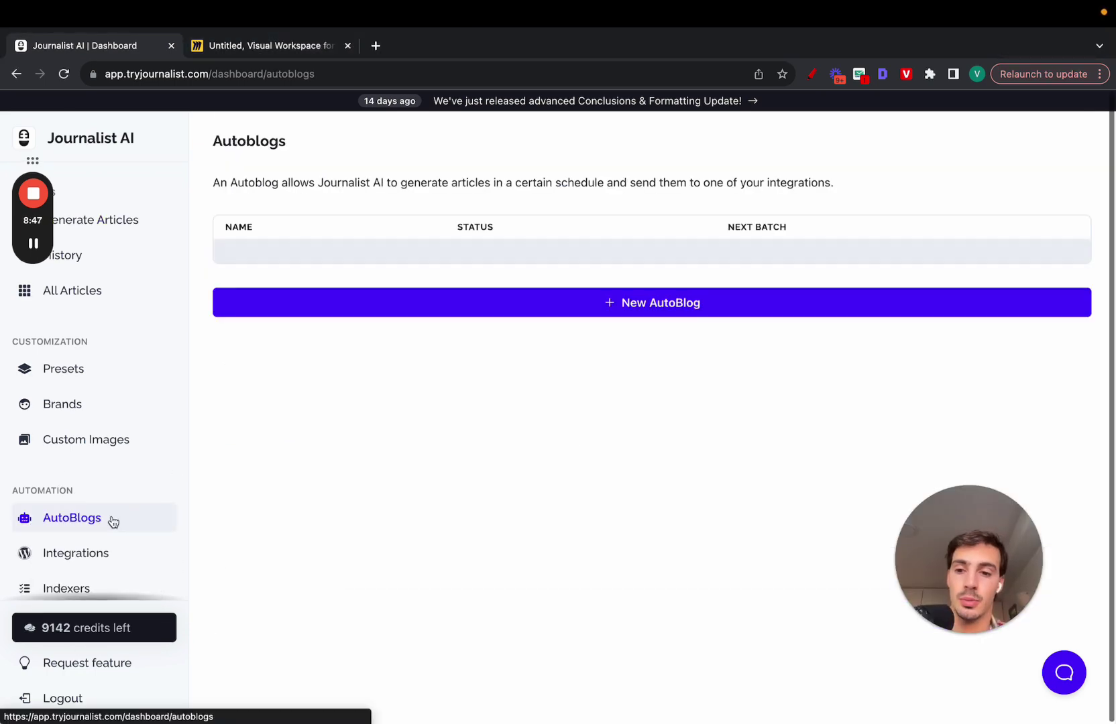
left_click(558, 311)
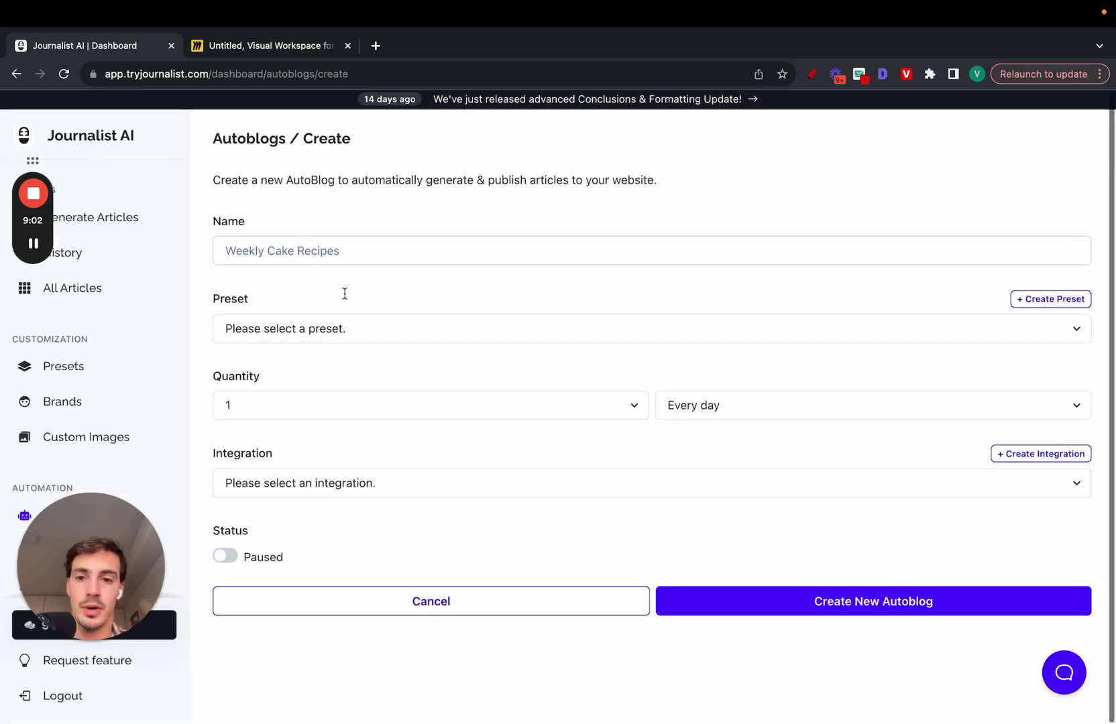
left_click(325, 330)
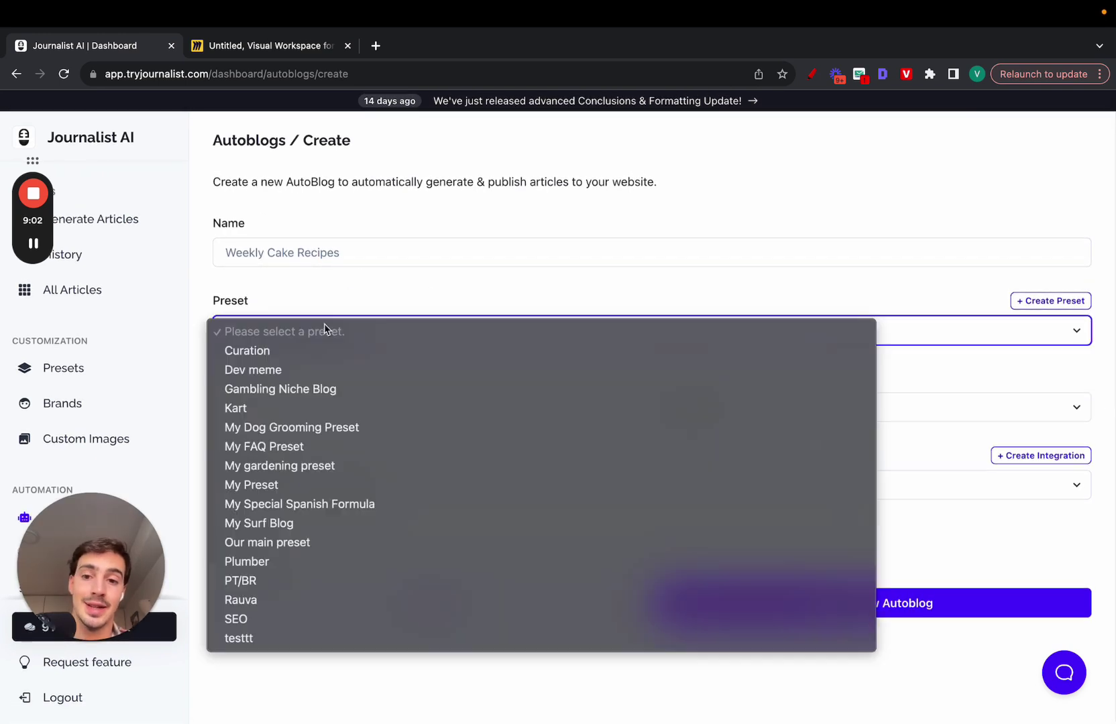
left_click(315, 430)
left_click(344, 412)
left_click(348, 451)
Schedule it every week, publish through the Curation integration, and set status to Active
left_click(727, 412)
left_click(733, 389)
left_click(416, 489)
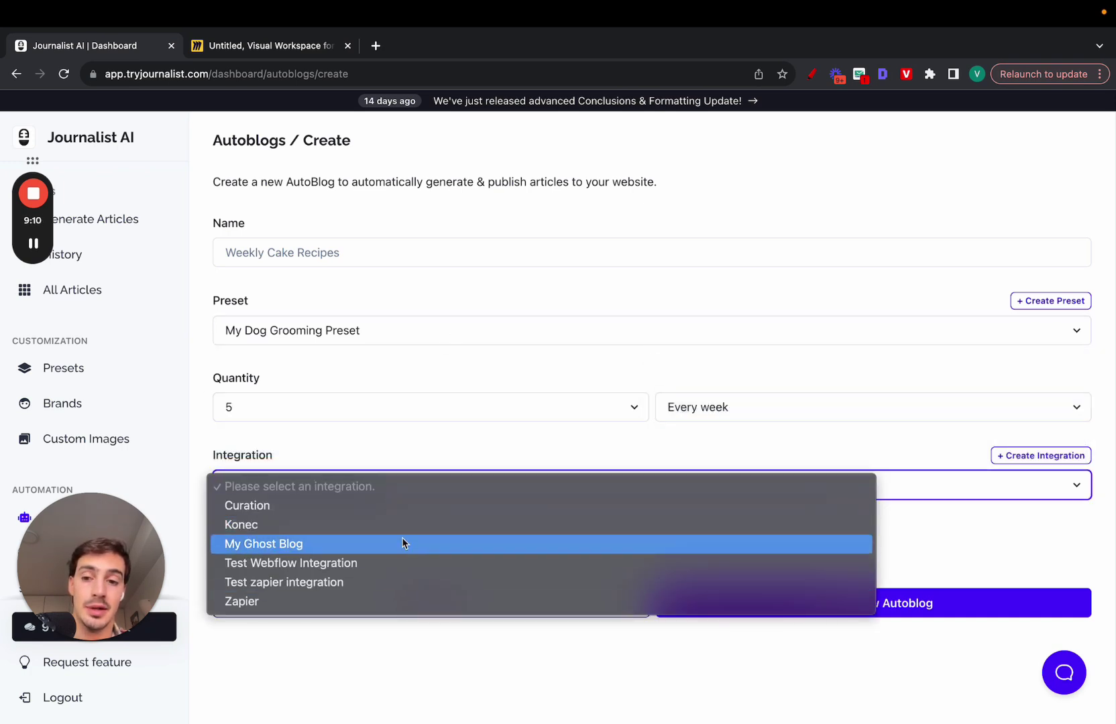
left_click(289, 510)
left_click(227, 559)
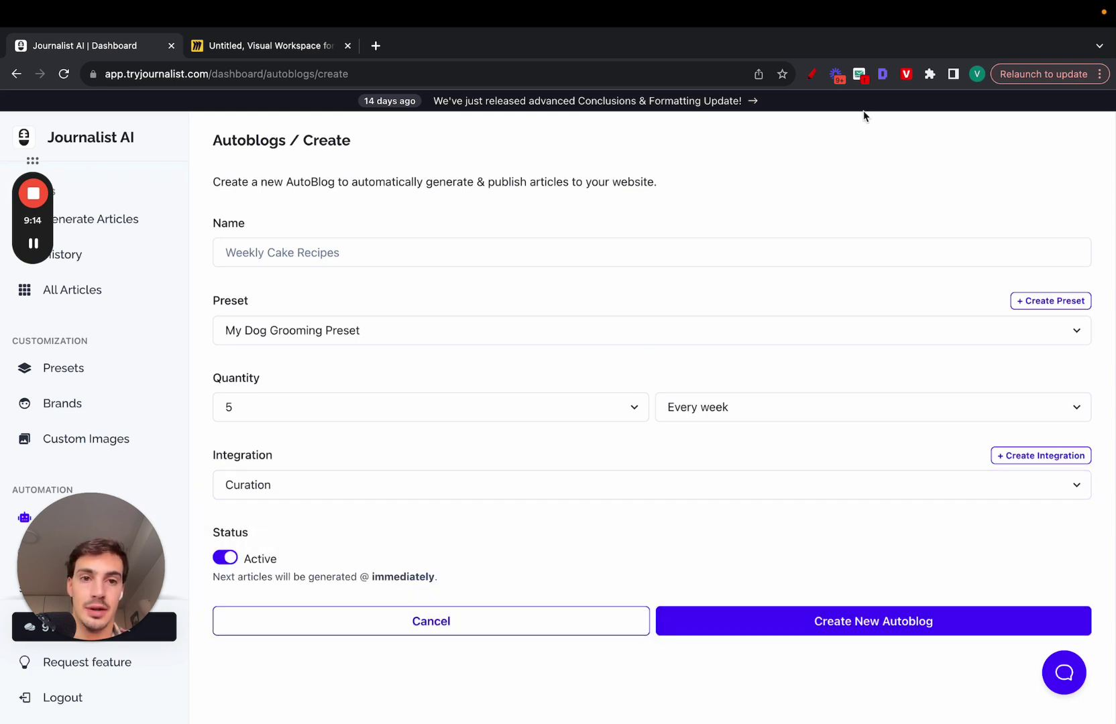
Draw red annotation strokes over the new autoblog form
left_click(812, 74)
mouse_move(67, 151)
left_mouse_down()
mouse_move(121, 151)
mouse_move(631, 301)
mouse_move(661, 295)
left_mouse_up()
mouse_move(692, 216)
left_mouse_down()
mouse_move(692, 410)
mouse_move(794, 190)
mouse_move(658, 198)
left_mouse_up()
mouse_move(327, 231)
left_mouse_down()
mouse_move(299, 268)
mouse_move(320, 264)
left_mouse_up()
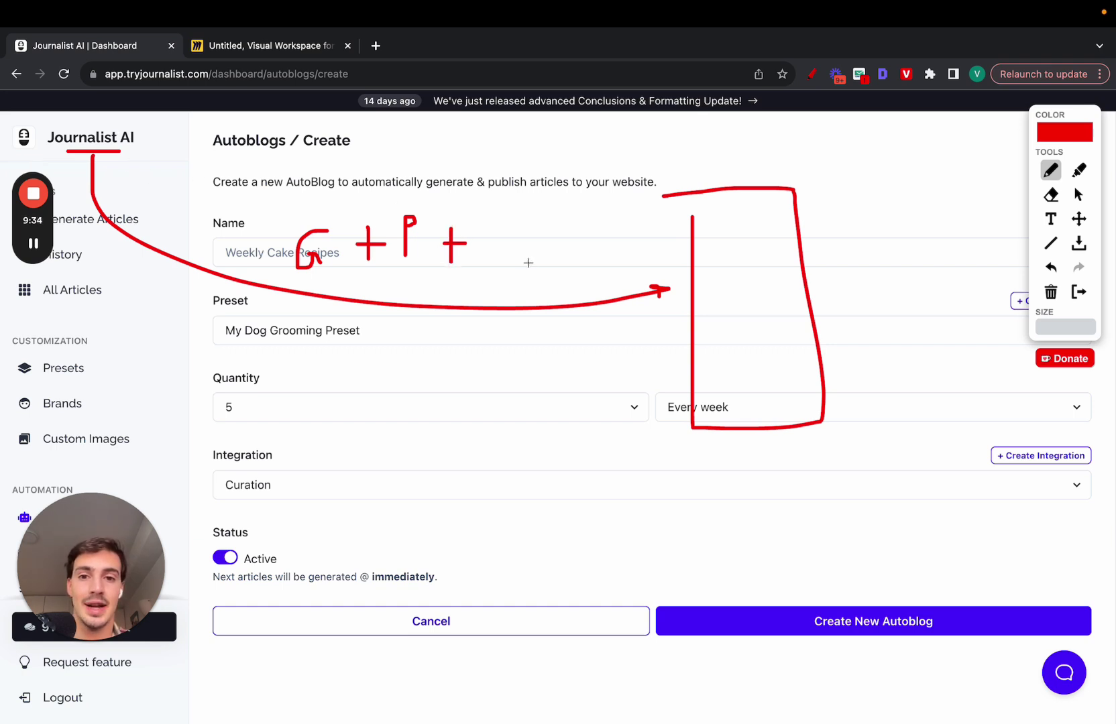
left_click_drag(483, 227, 515, 227)
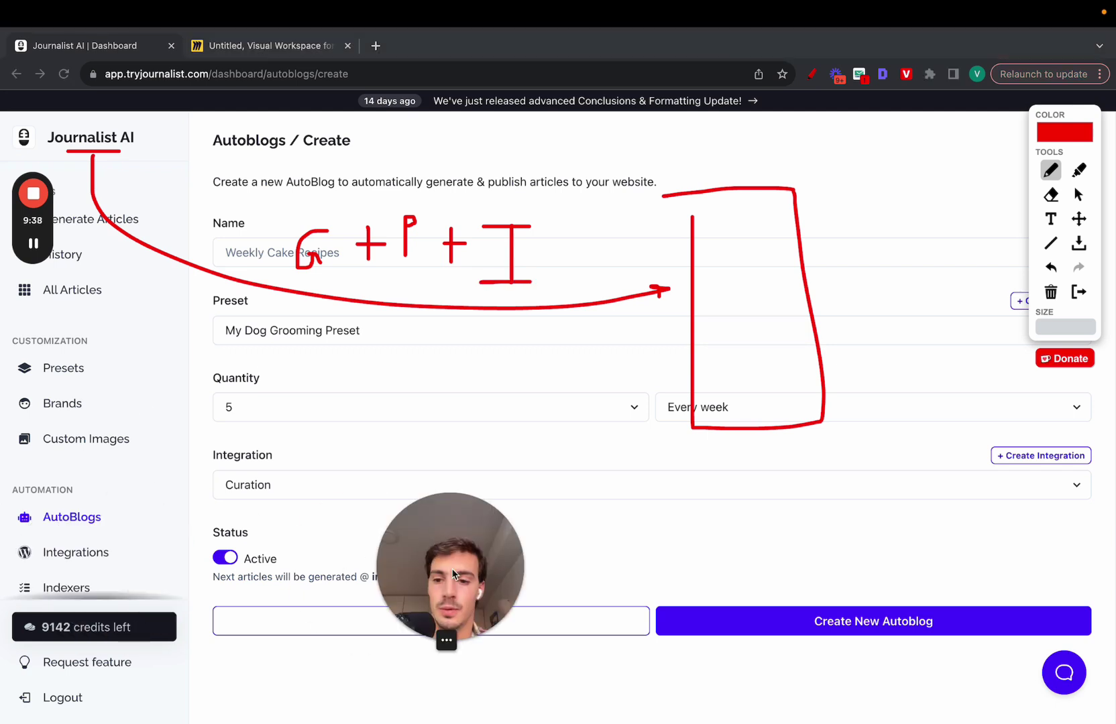
mouse_move(192, 552)
left_mouse_down()
mouse_move(117, 584)
mouse_move(134, 585)
mouse_move(4, 581)
mouse_move(57, 603)
mouse_move(102, 576)
left_mouse_up()
left_click_drag(275, 232, 274, 269)
left_click_drag(285, 251, 263, 253)
mouse_move(227, 206)
left_mouse_down()
mouse_move(226, 255)
mouse_move(230, 232)
mouse_move(240, 240)
left_mouse_up()
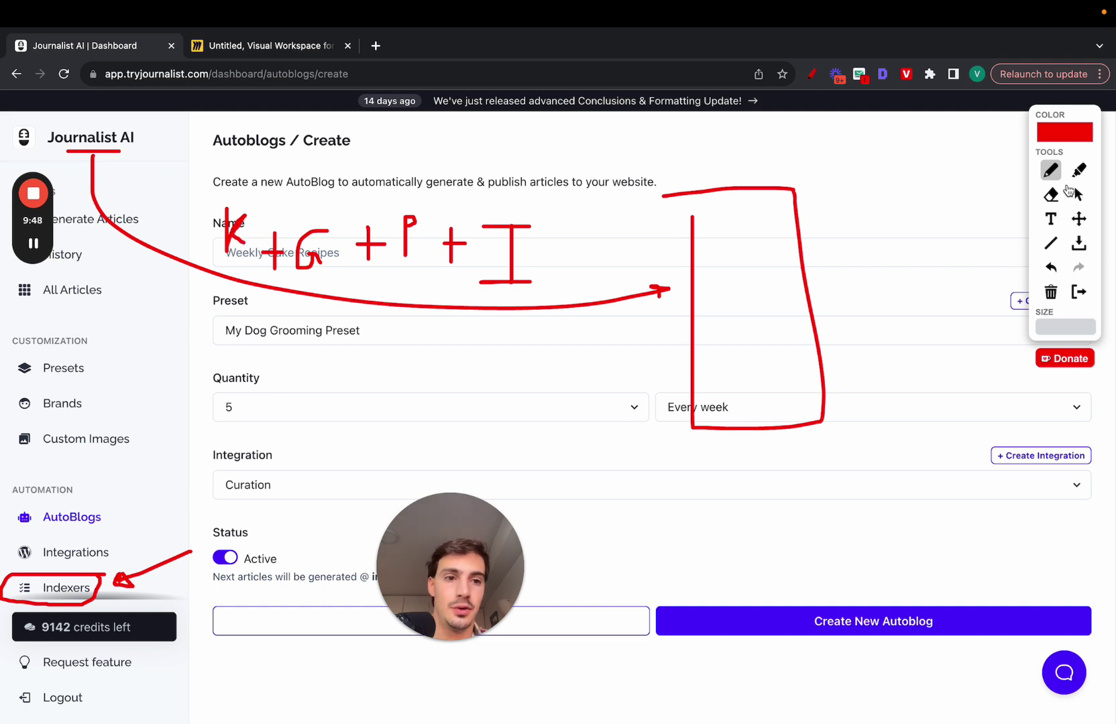
left_click(1078, 195)
scroll(101, 443, "down", 3)
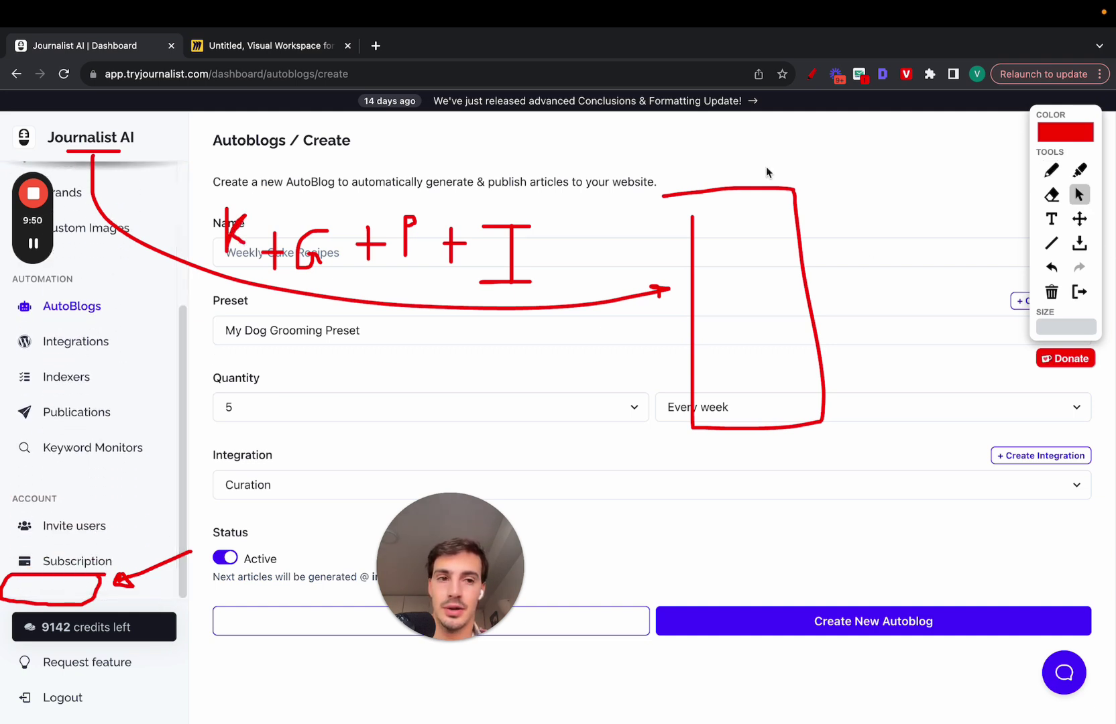
left_click(1052, 170)
left_click_drag(203, 448, 150, 449)
left_click(1079, 292)
Open the Gardening Site keyword monitor and browse its suggested keywords
left_click(97, 446)
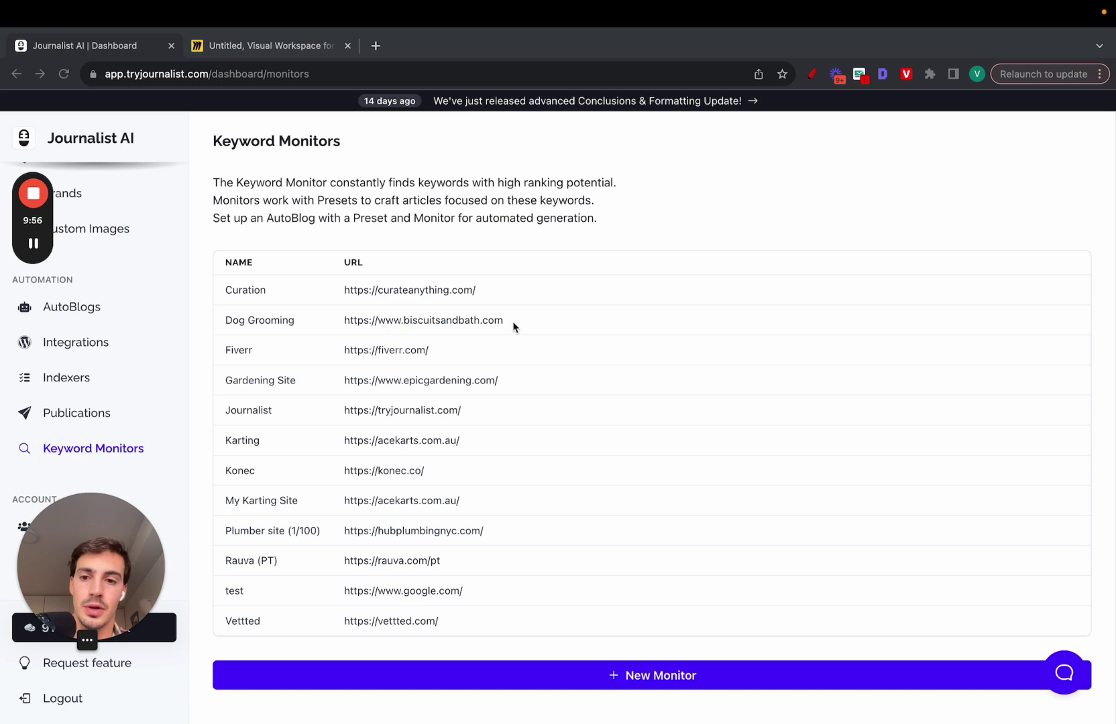
left_click(487, 383)
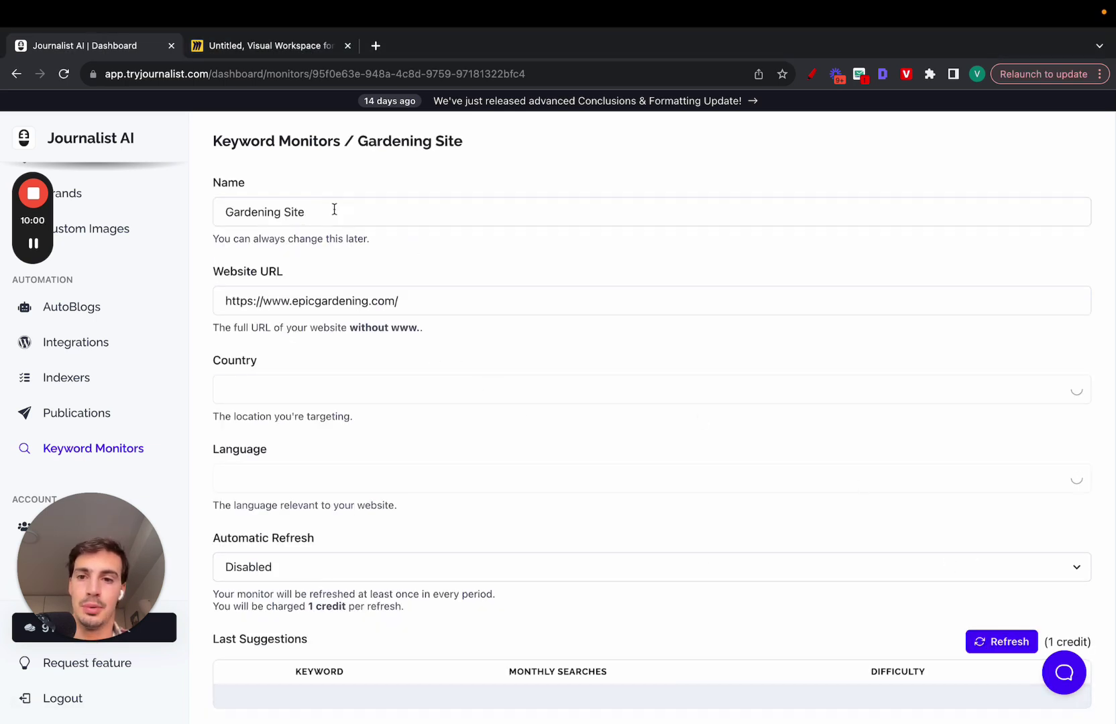
scroll(319, 318, "down", 2)
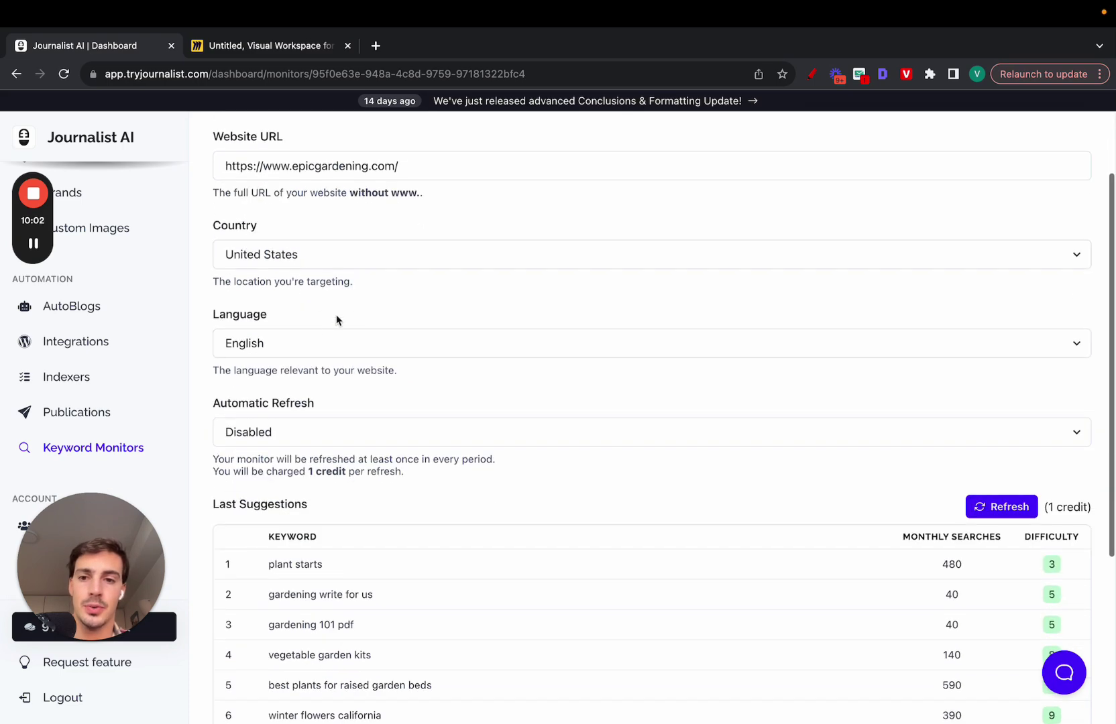
scroll(337, 319, "down", 4)
scroll(758, 440, "down", 15)
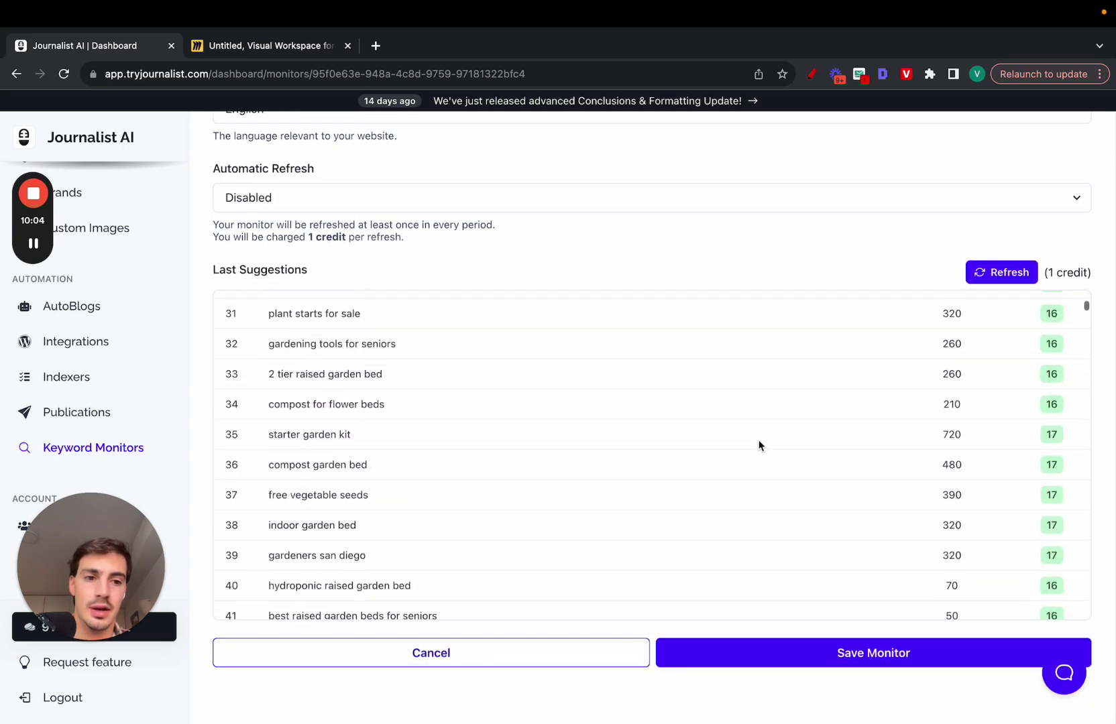
scroll(758, 440, "up", 15)
scroll(1053, 319, "down", 6)
scroll(1053, 320, "up", 6)
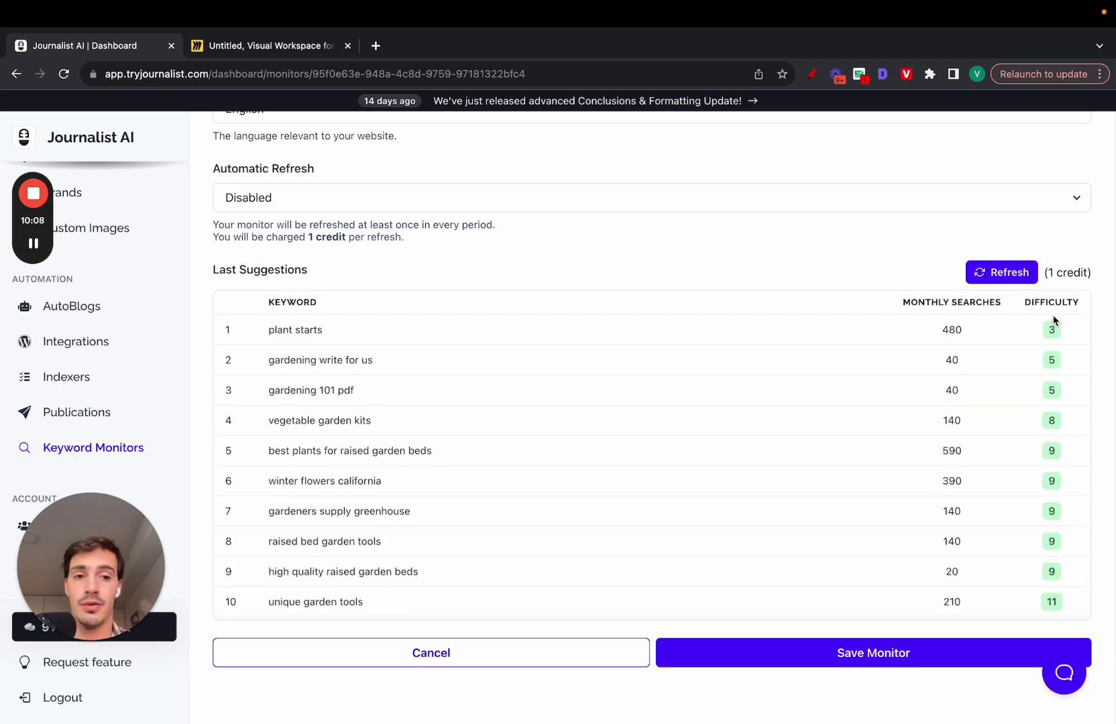
left_click_drag(930, 331, 974, 554)
scroll(974, 554, "down", 5)
scroll(883, 470, "up", 8)
Check the Automatic Refresh options and leave refresh Disabled
left_click(554, 299)
left_click(552, 264)
scroll(552, 262, "up", 5)
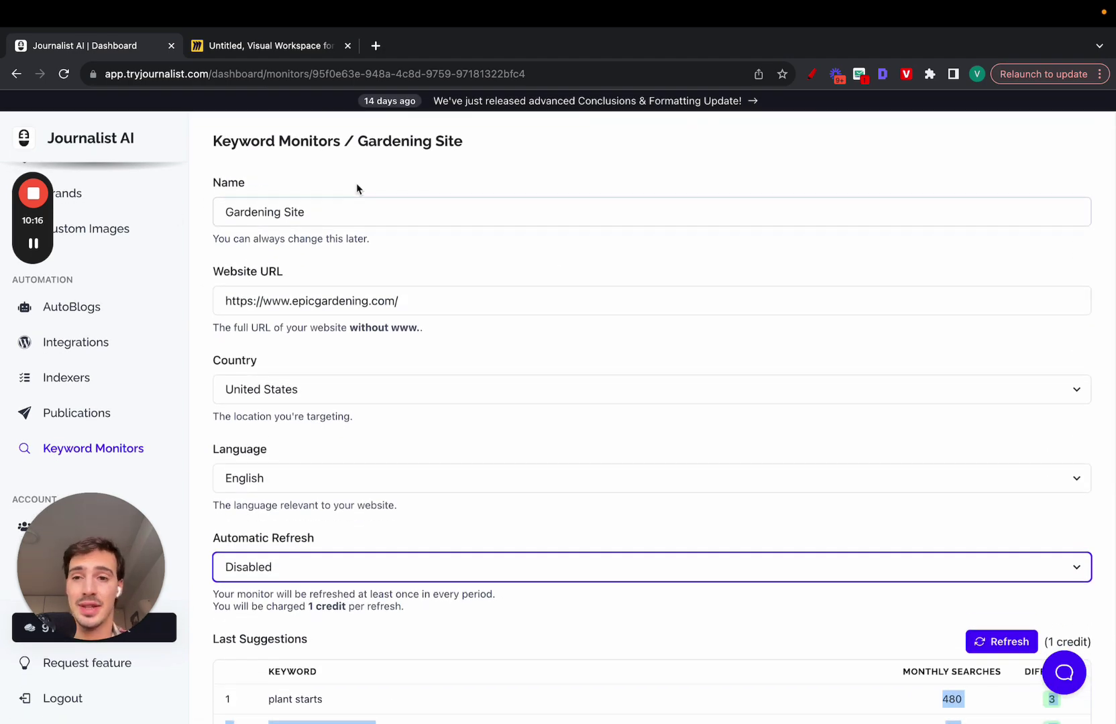
scroll(164, 299, "up", 3)
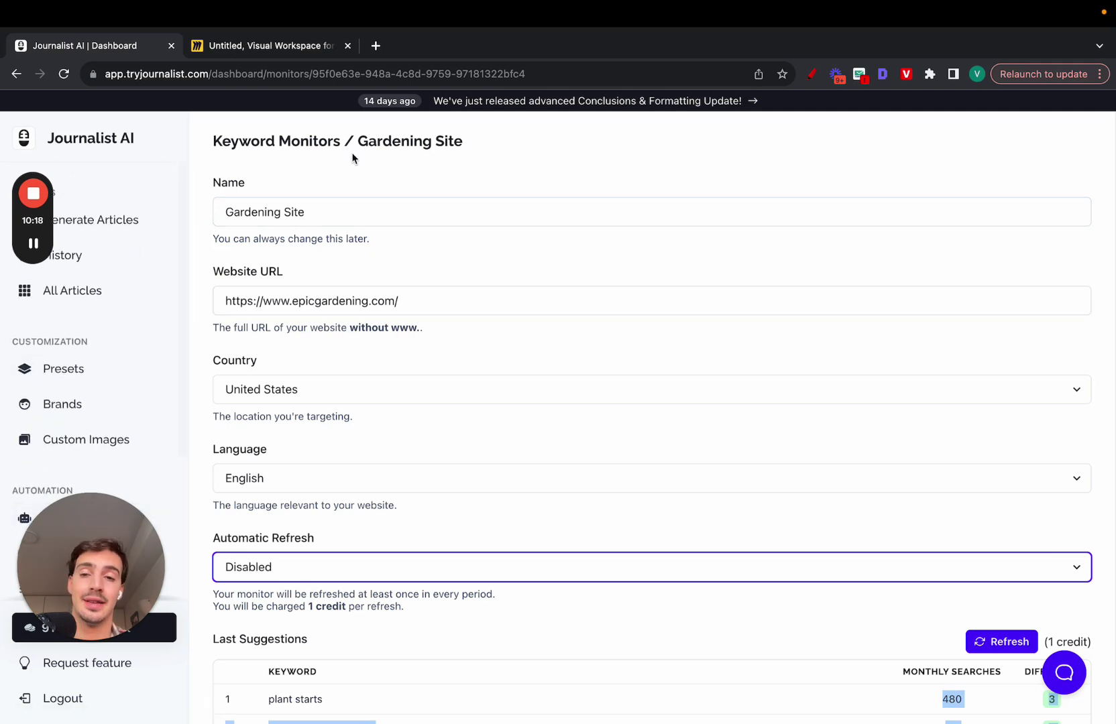
Open the Poker and Casino Games batch from History, preview two articles, then close the preview
left_click(112, 258)
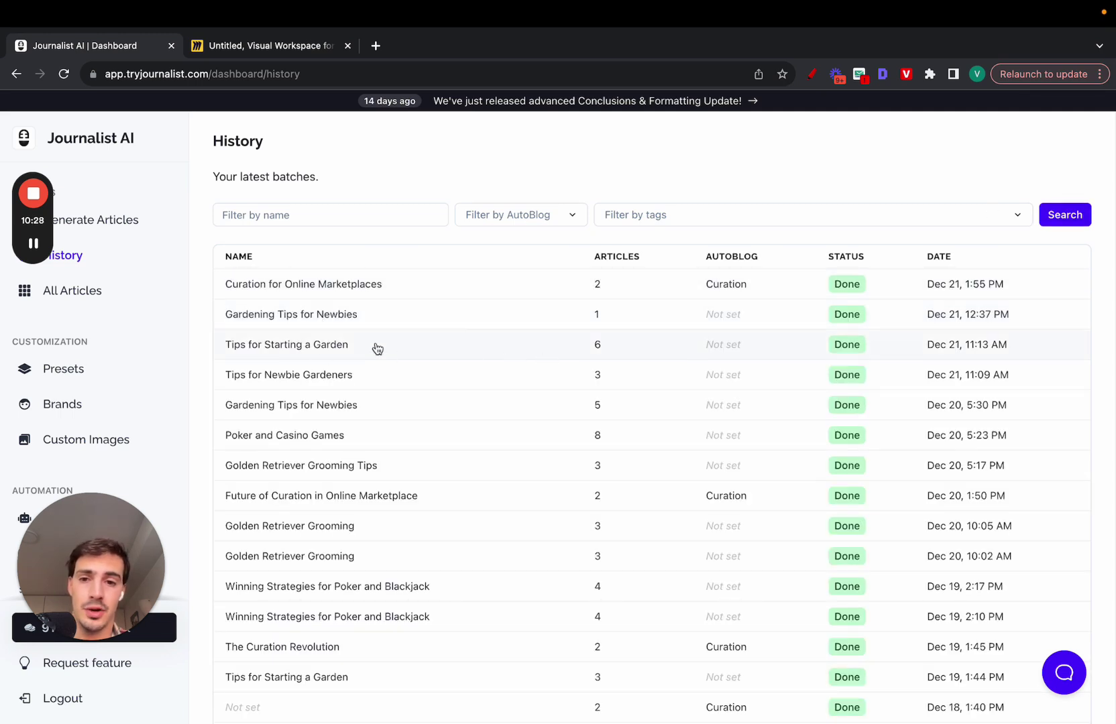
left_click(348, 444)
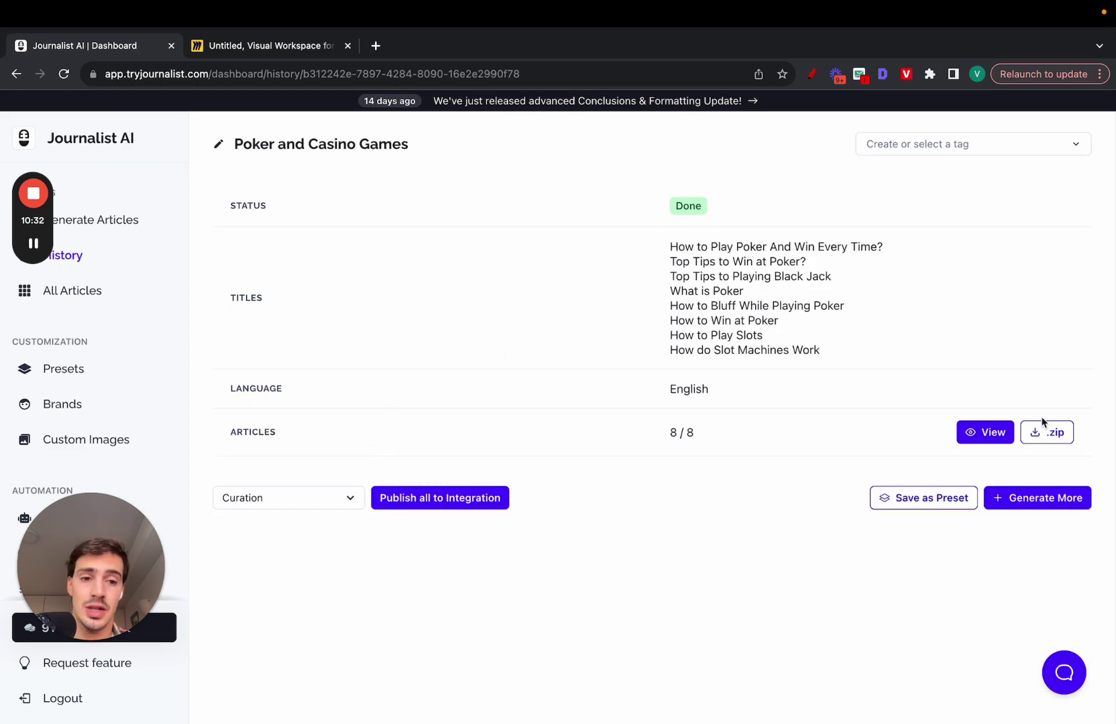
left_click(988, 438)
left_click(706, 163)
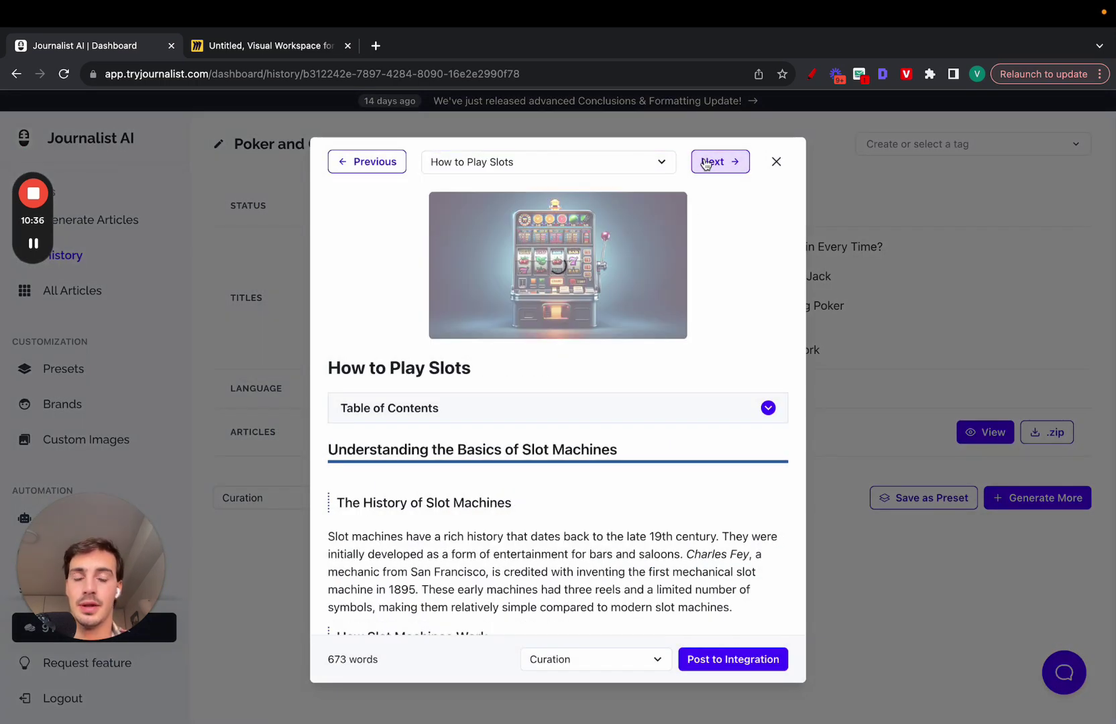
left_click(706, 163)
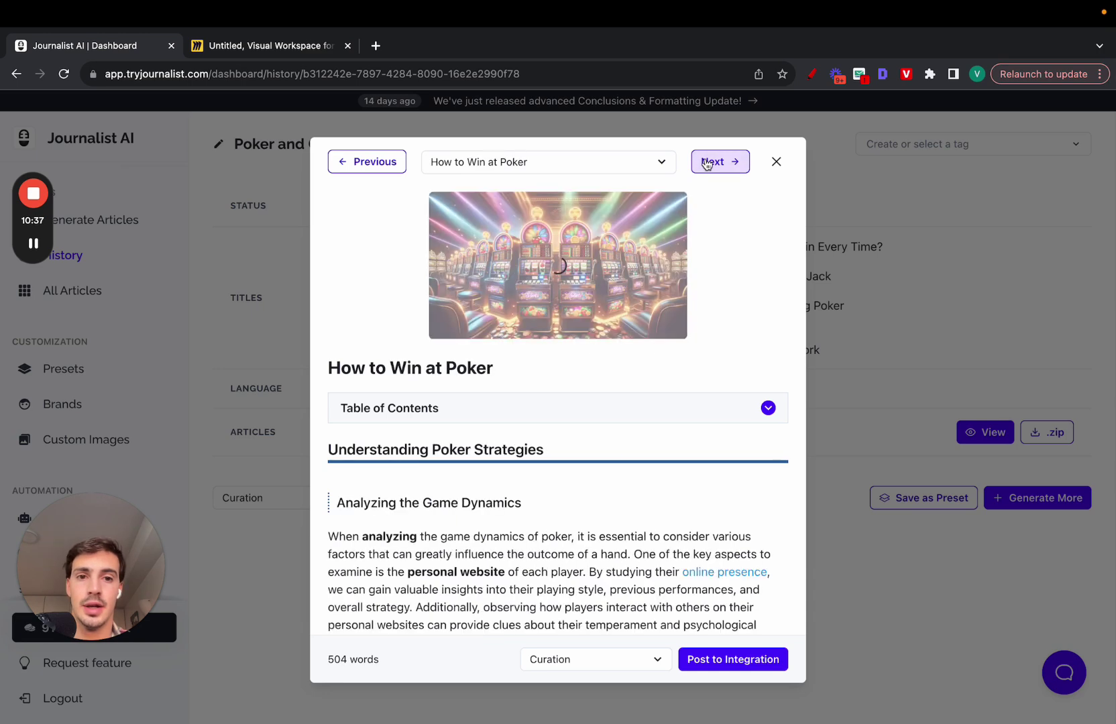
left_click(776, 163)
double_click(148, 75)
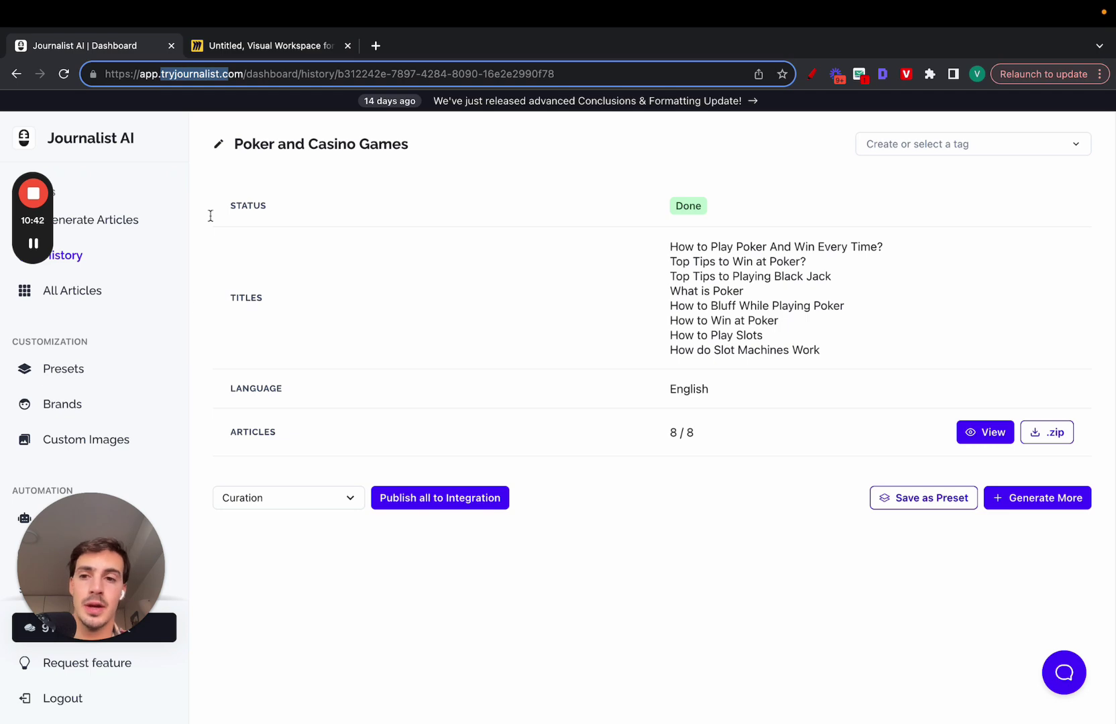